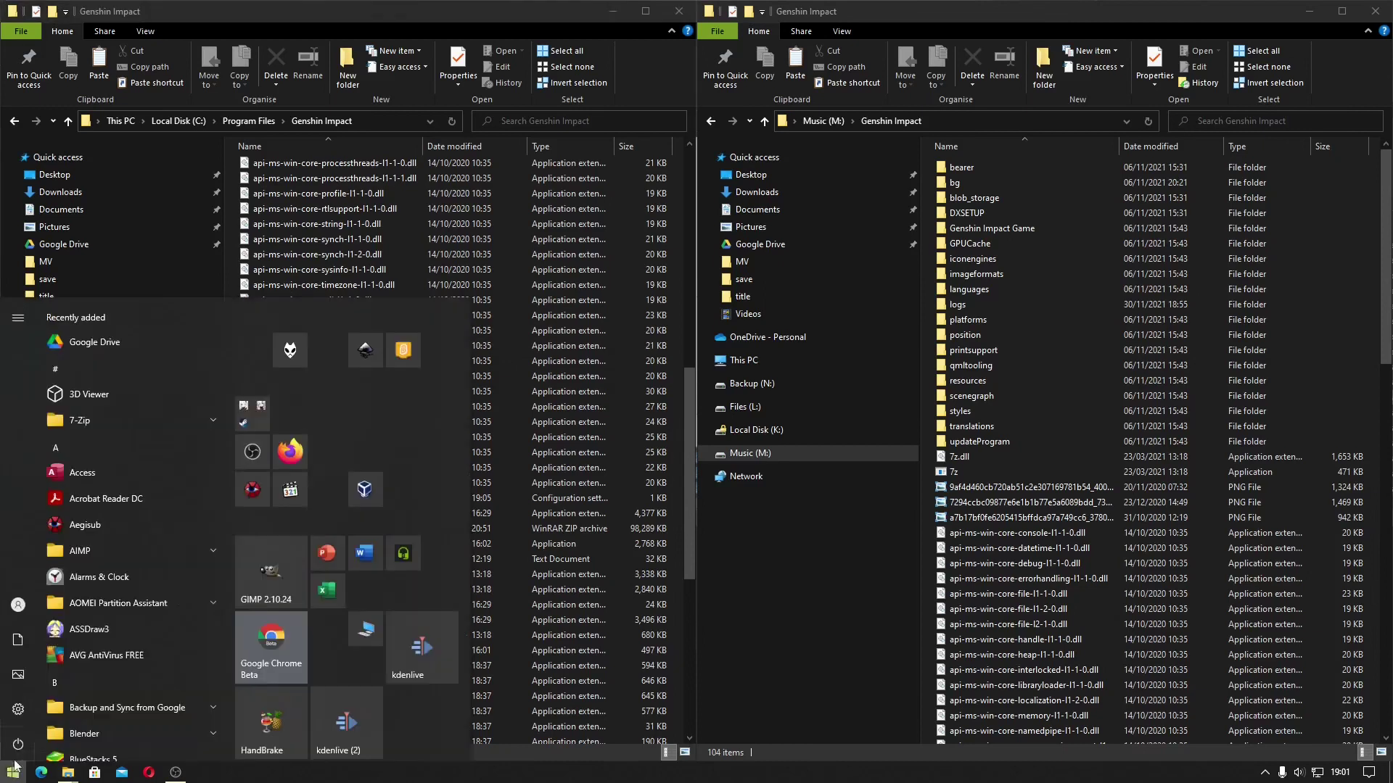
# - Start the Genshin Impact launcher, allow it to run, and begin the game download
pyautogui.click(251, 424)
pyautogui.click(254, 480)
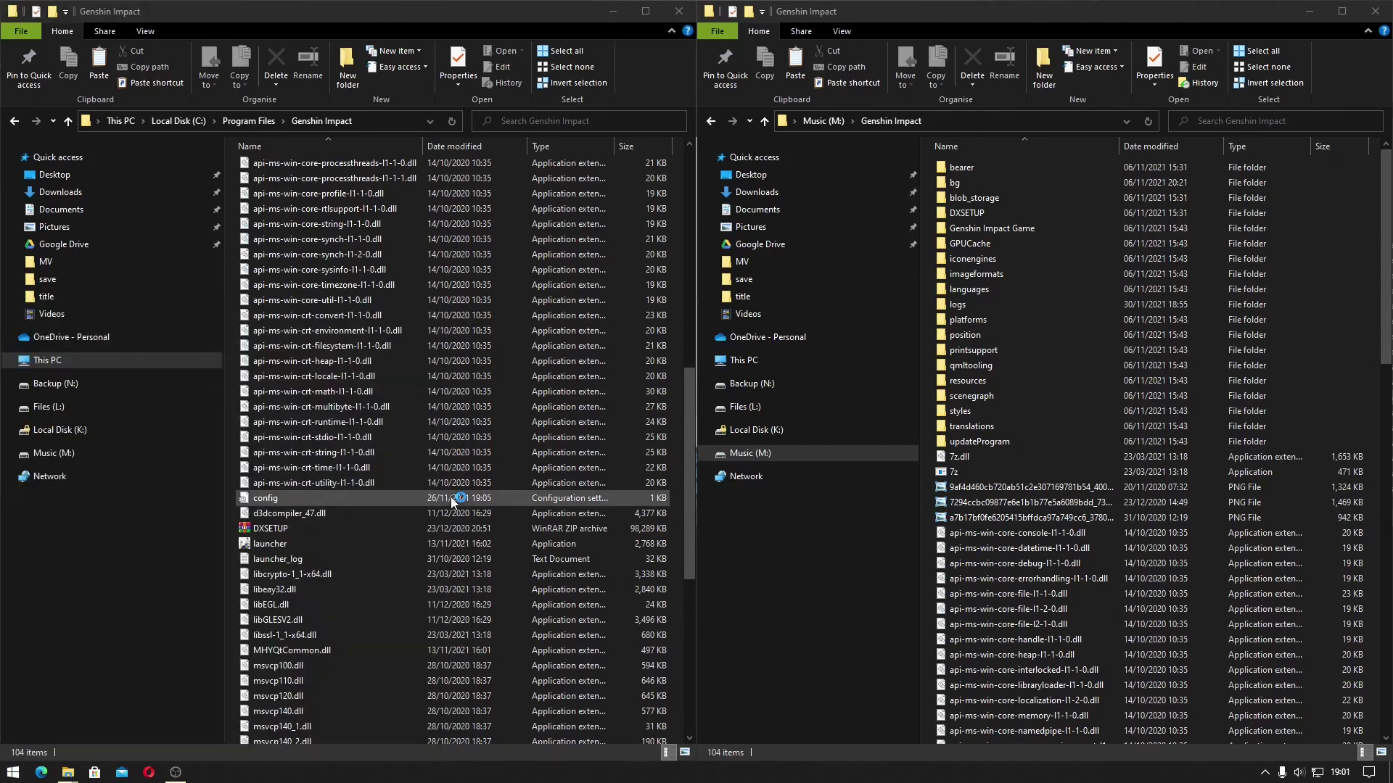
pyautogui.click(598, 485)
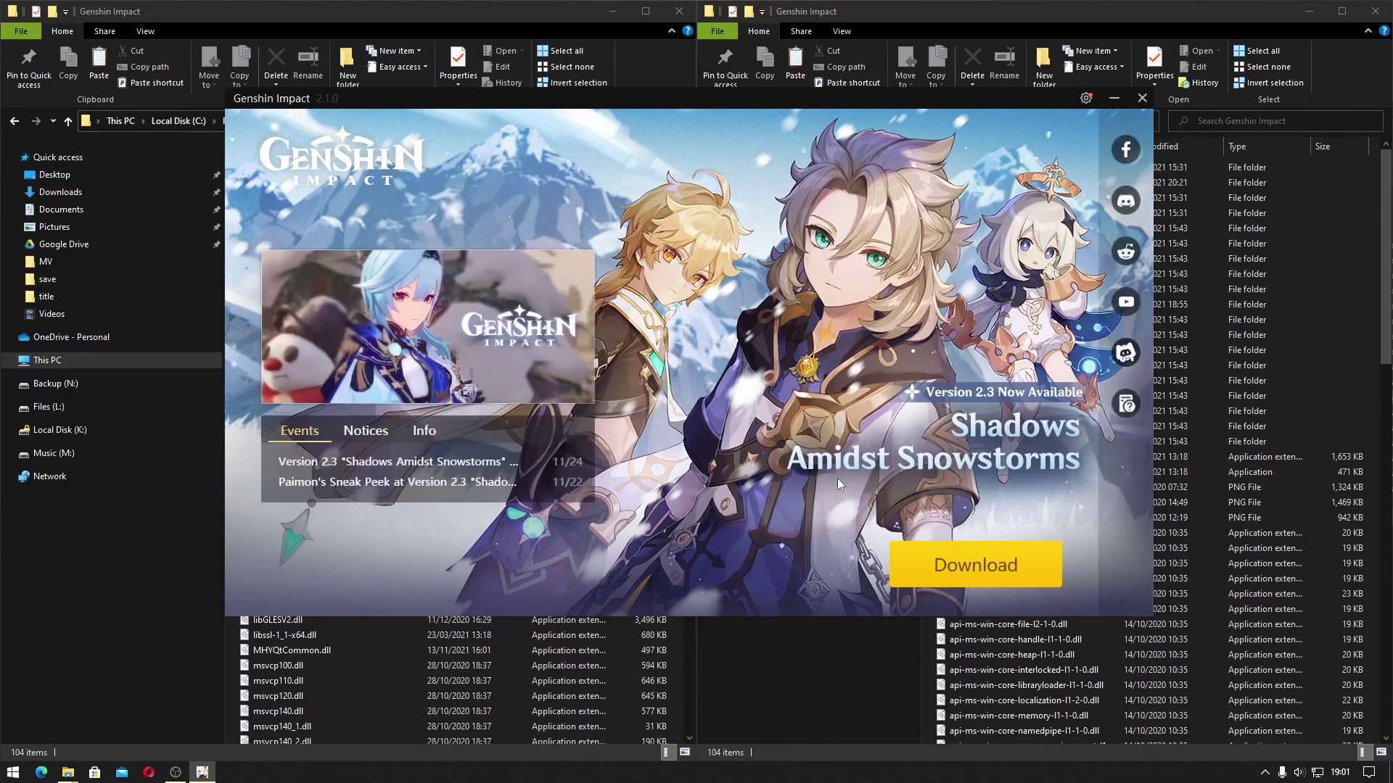
pyautogui.click(963, 583)
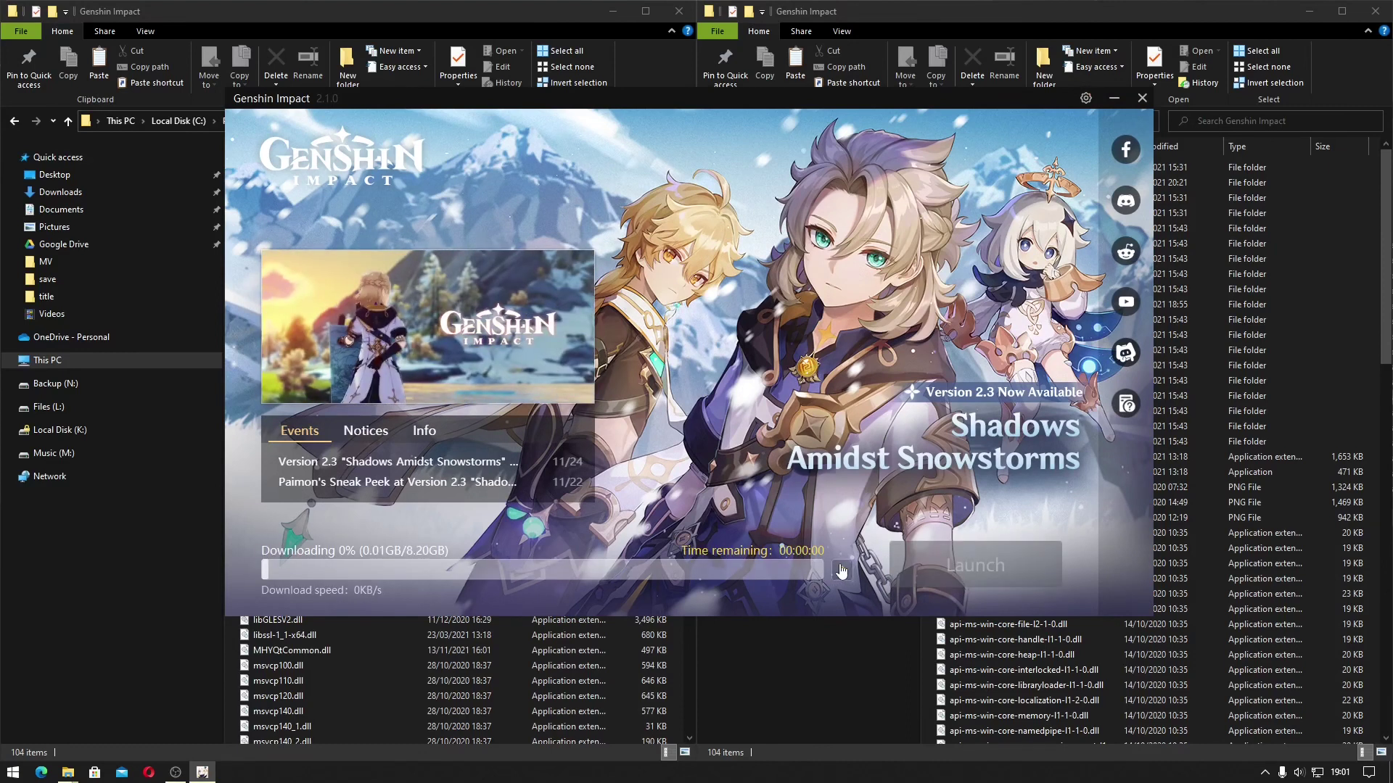
# - Compare the Genshin Impact folders on drives C: and M:, and return to the launcher
pyautogui.click(454, 10)
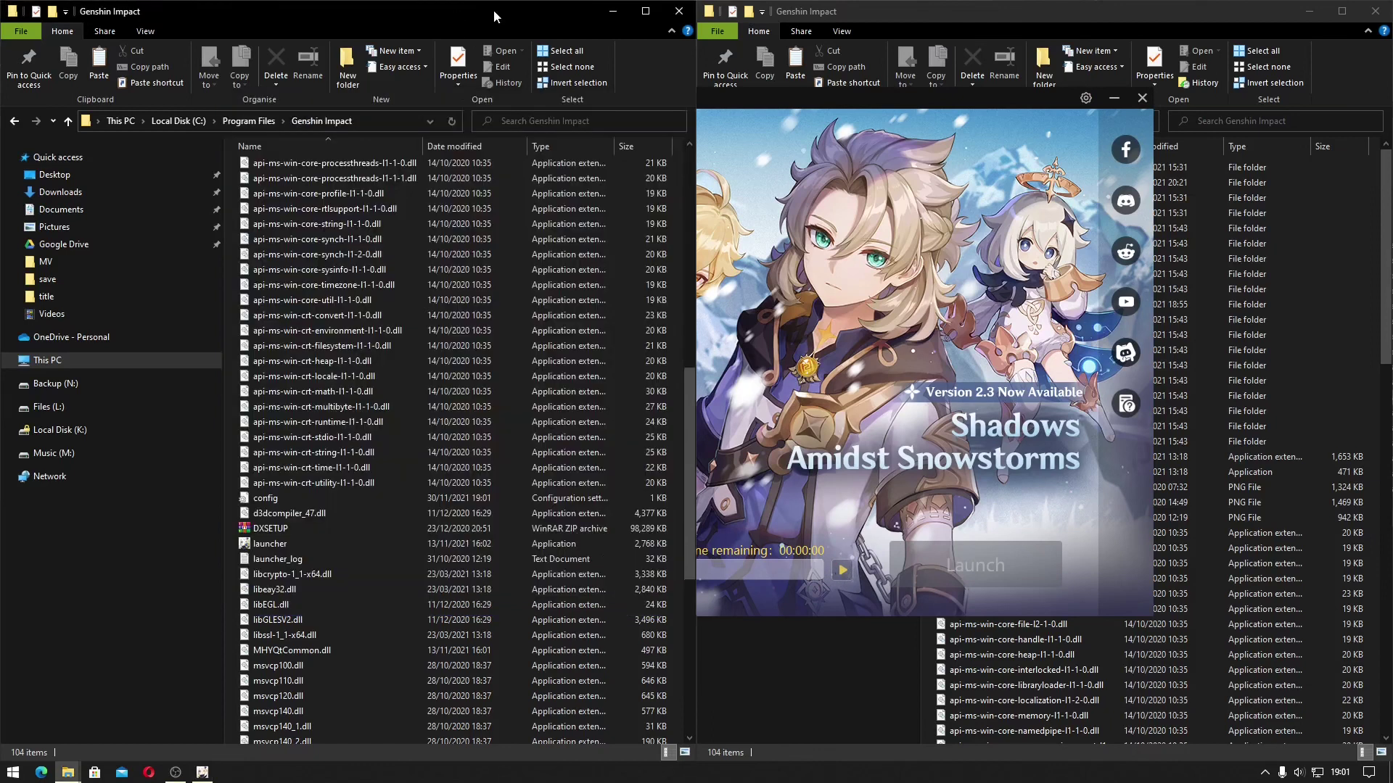
pyautogui.click(914, 10)
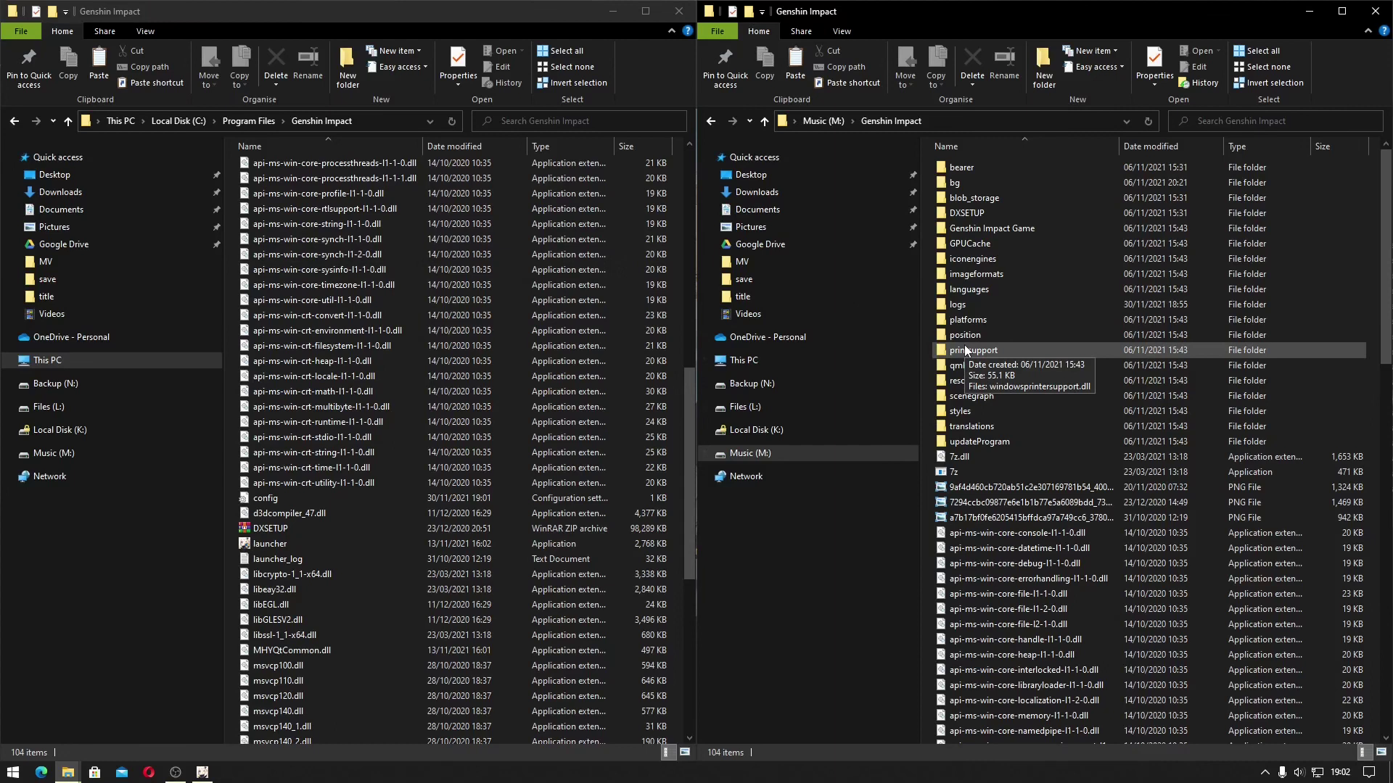
pyautogui.click(424, 10)
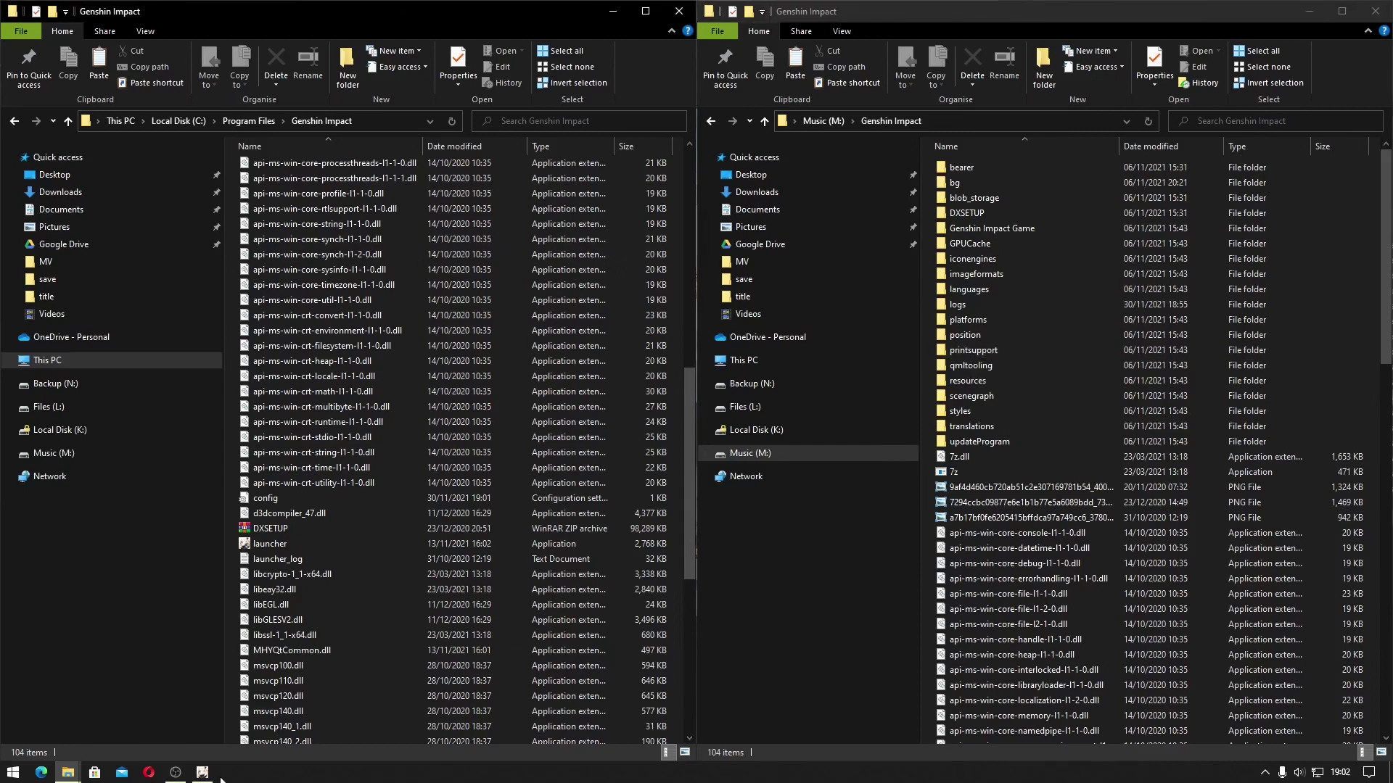
pyautogui.click(201, 771)
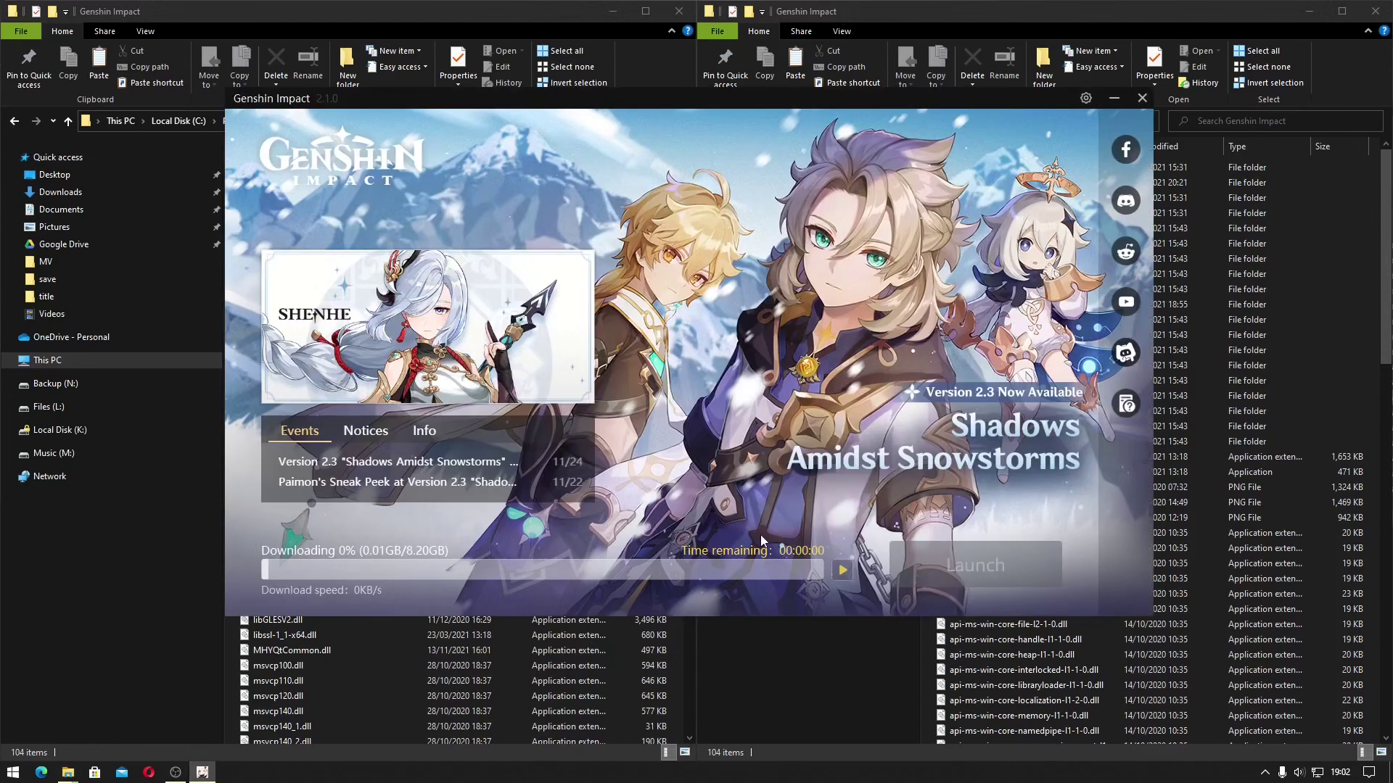
pyautogui.click(1023, 9)
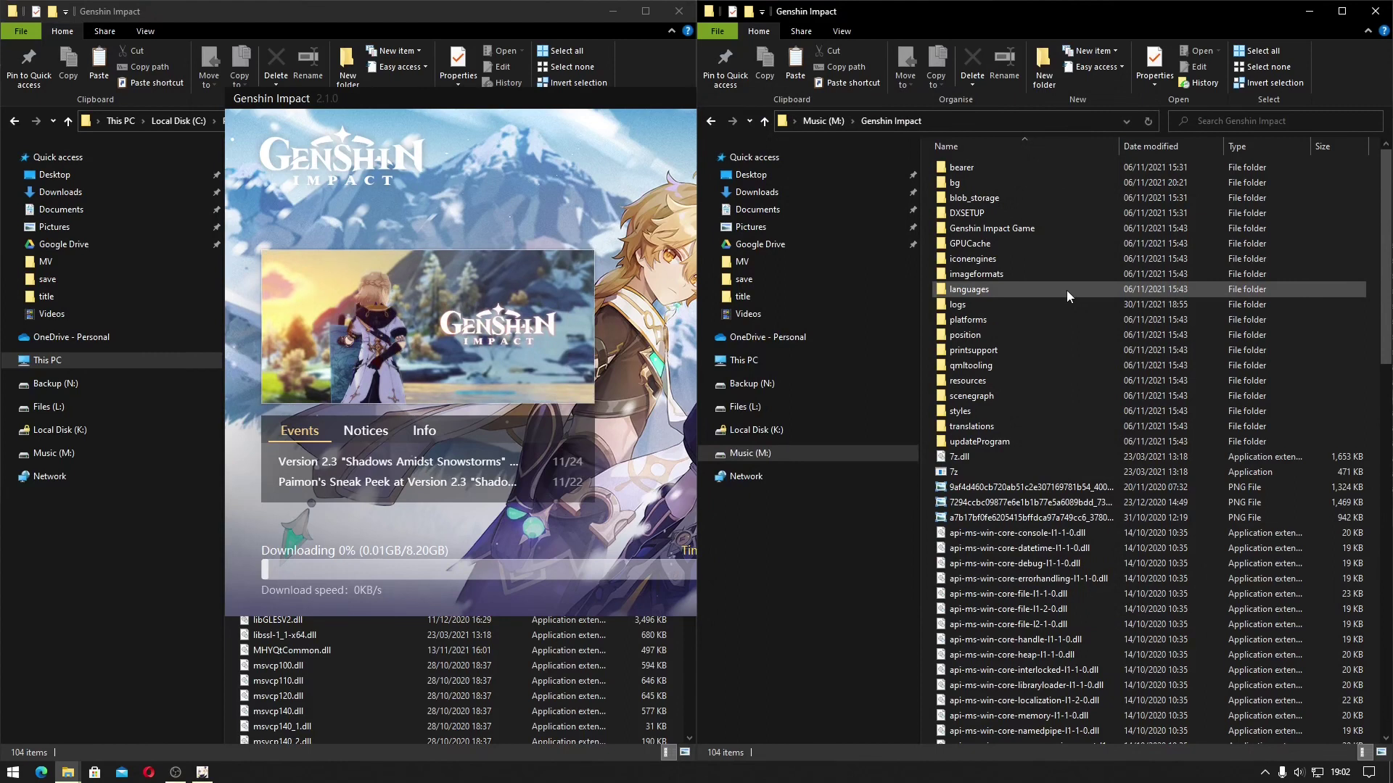
pyautogui.click(638, 190)
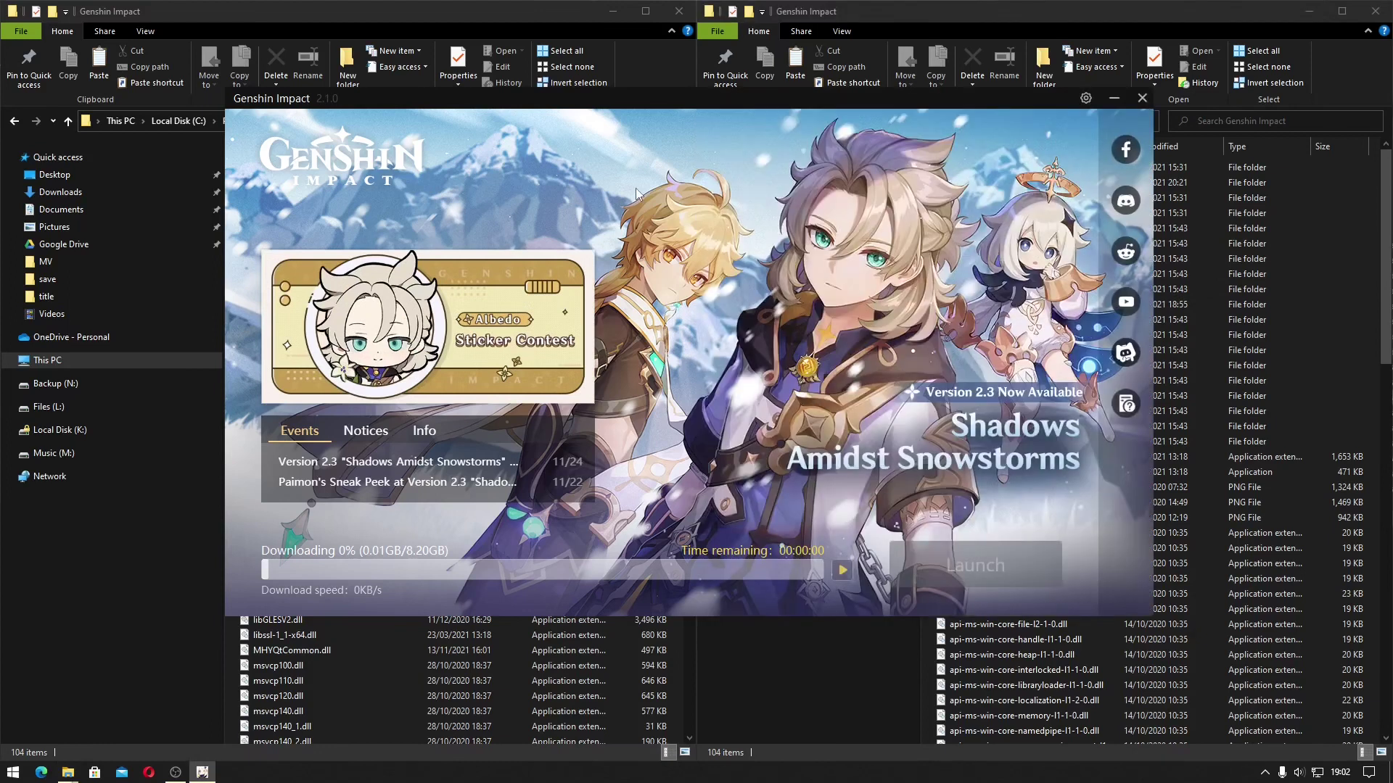
# - Review the launcher's game resources, version information and general settings, and close the settings without changes
pyautogui.click(1086, 99)
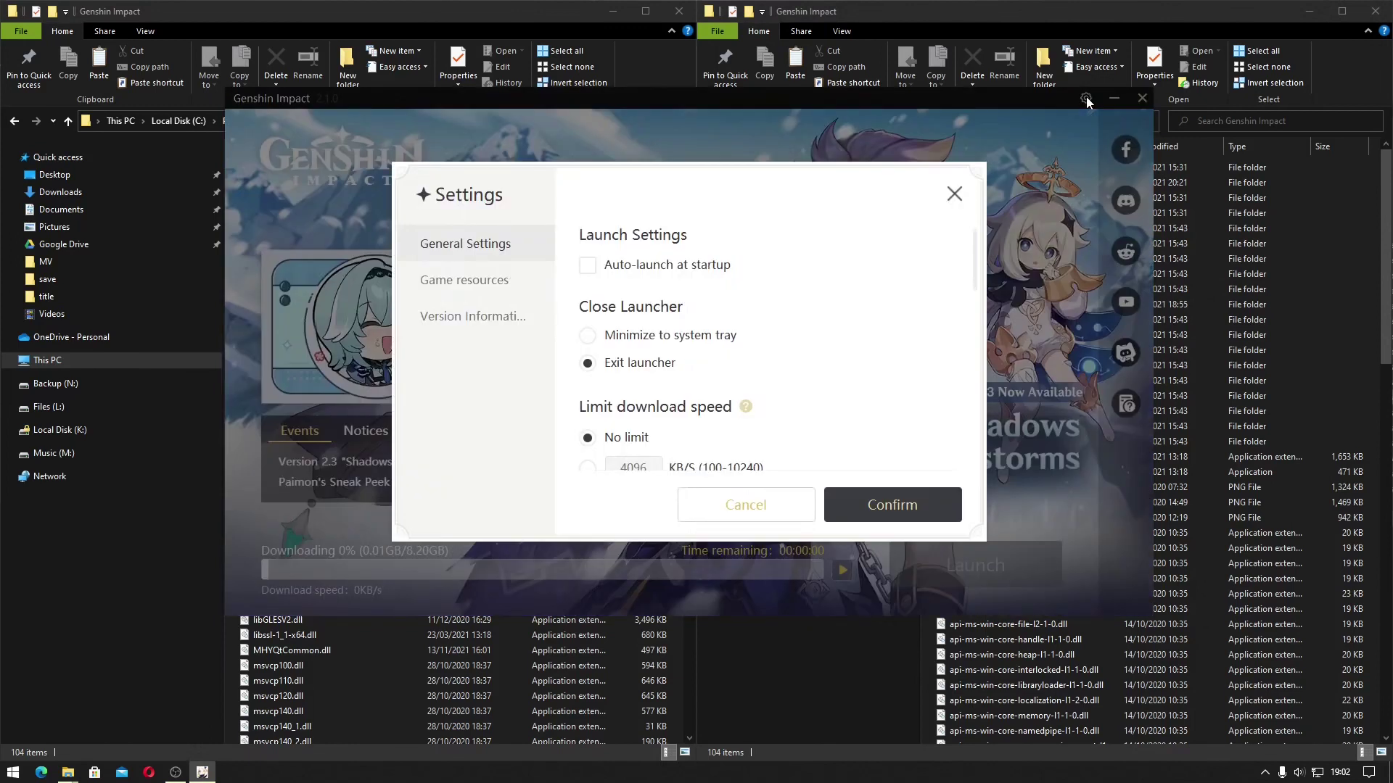
pyautogui.click(480, 282)
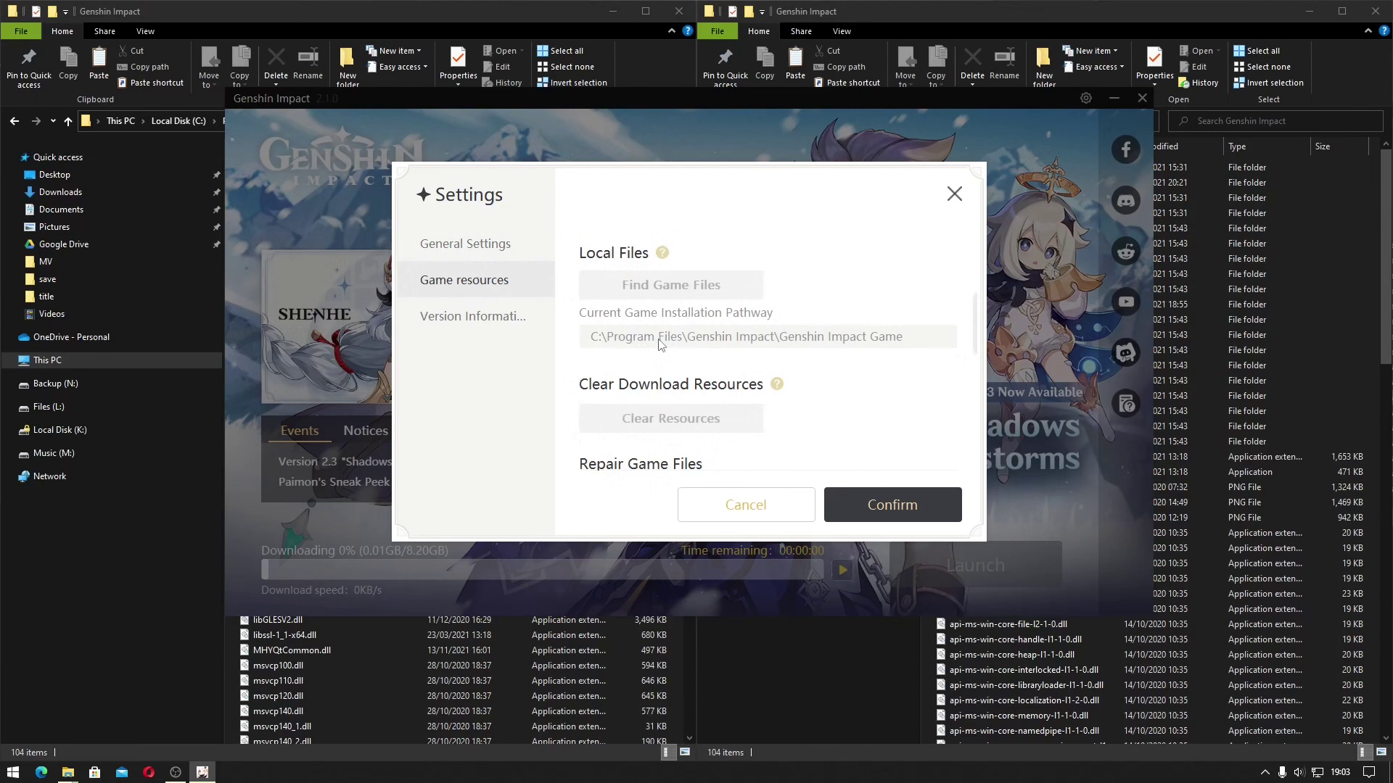
pyautogui.scroll(-3, 660, 343)
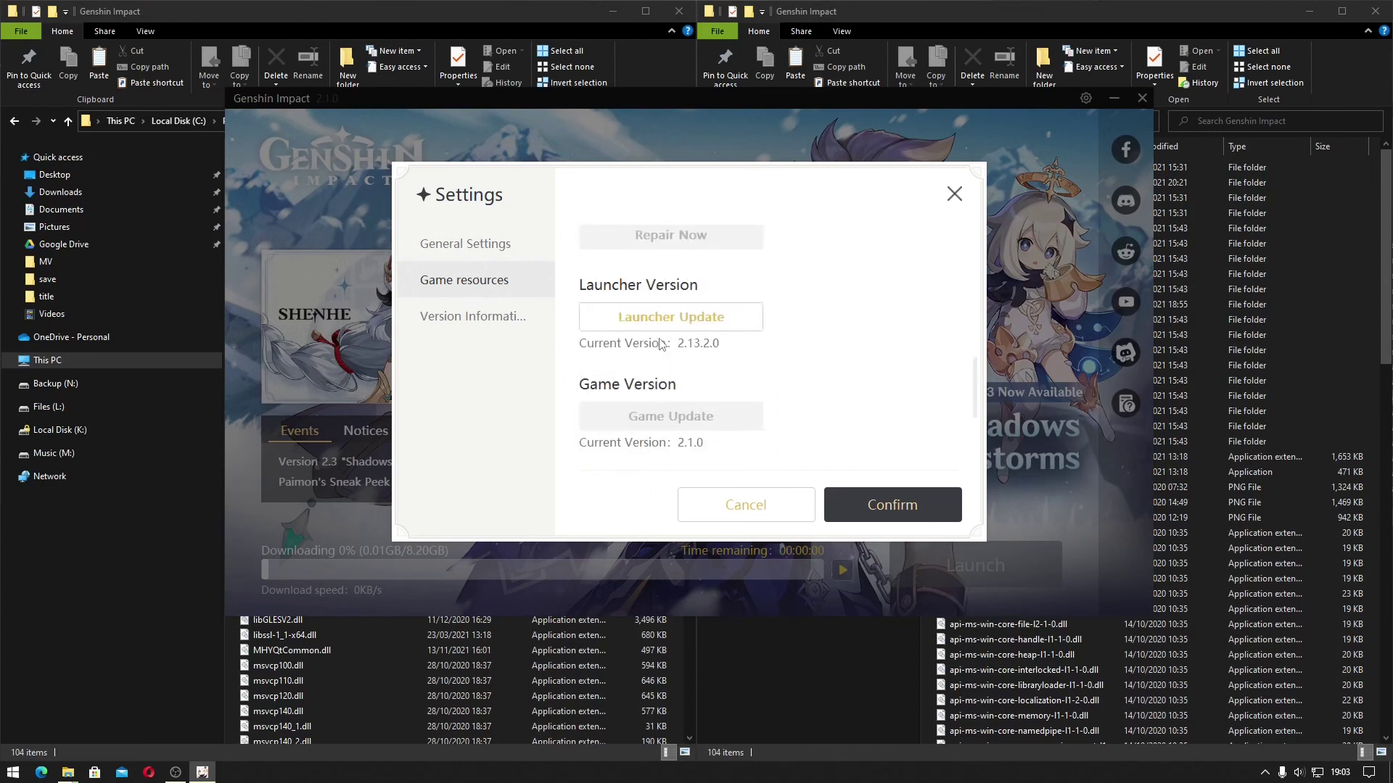
pyautogui.scroll(-3, 659, 344)
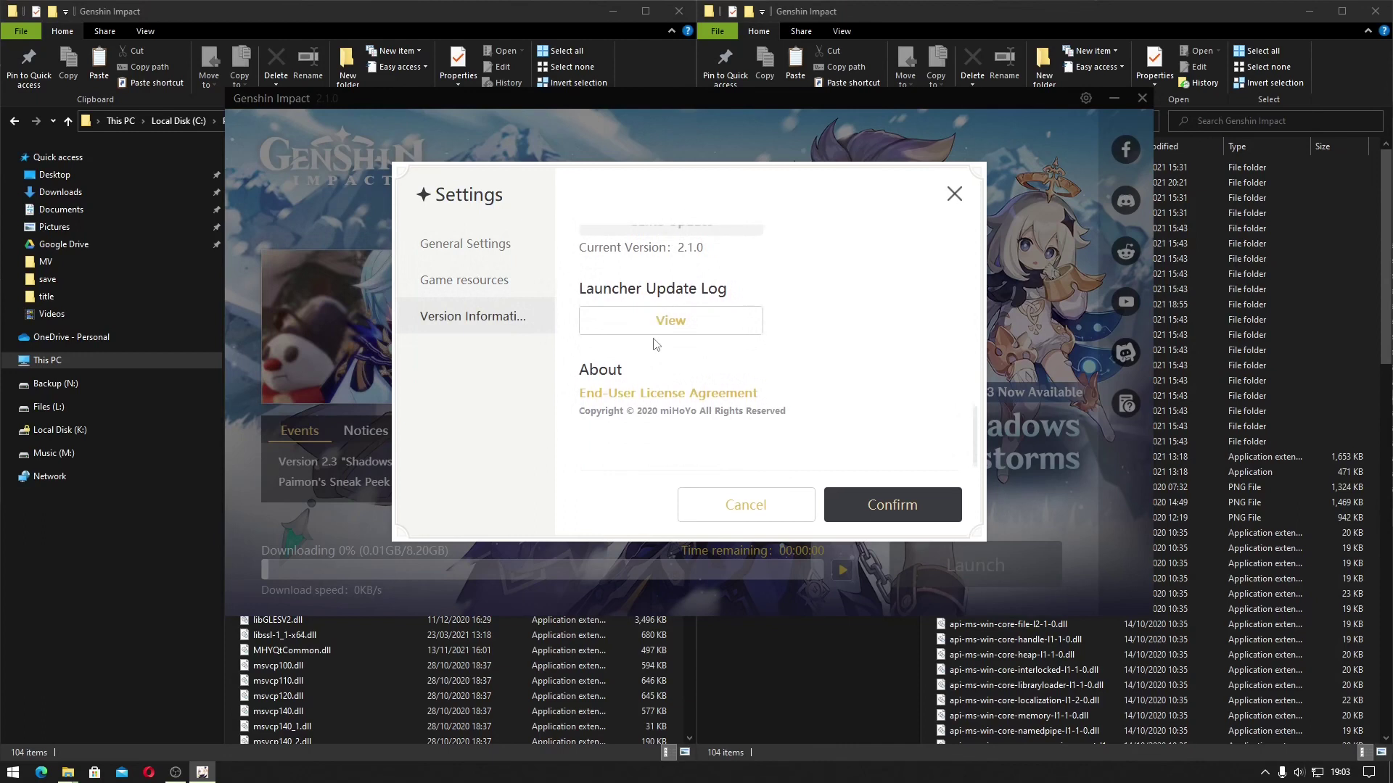
pyautogui.scroll(3, 630, 355)
pyautogui.scroll(3, 630, 355)
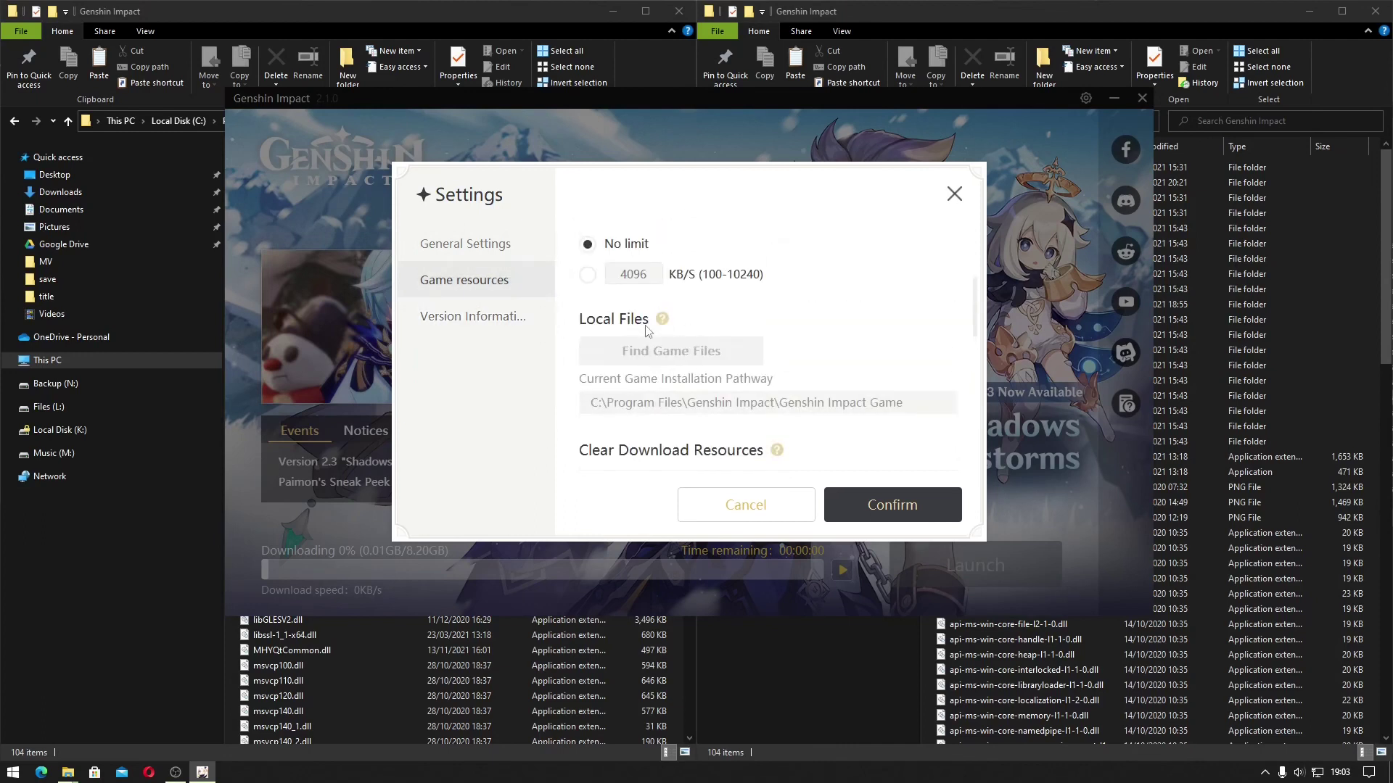
pyautogui.scroll(3, 648, 330)
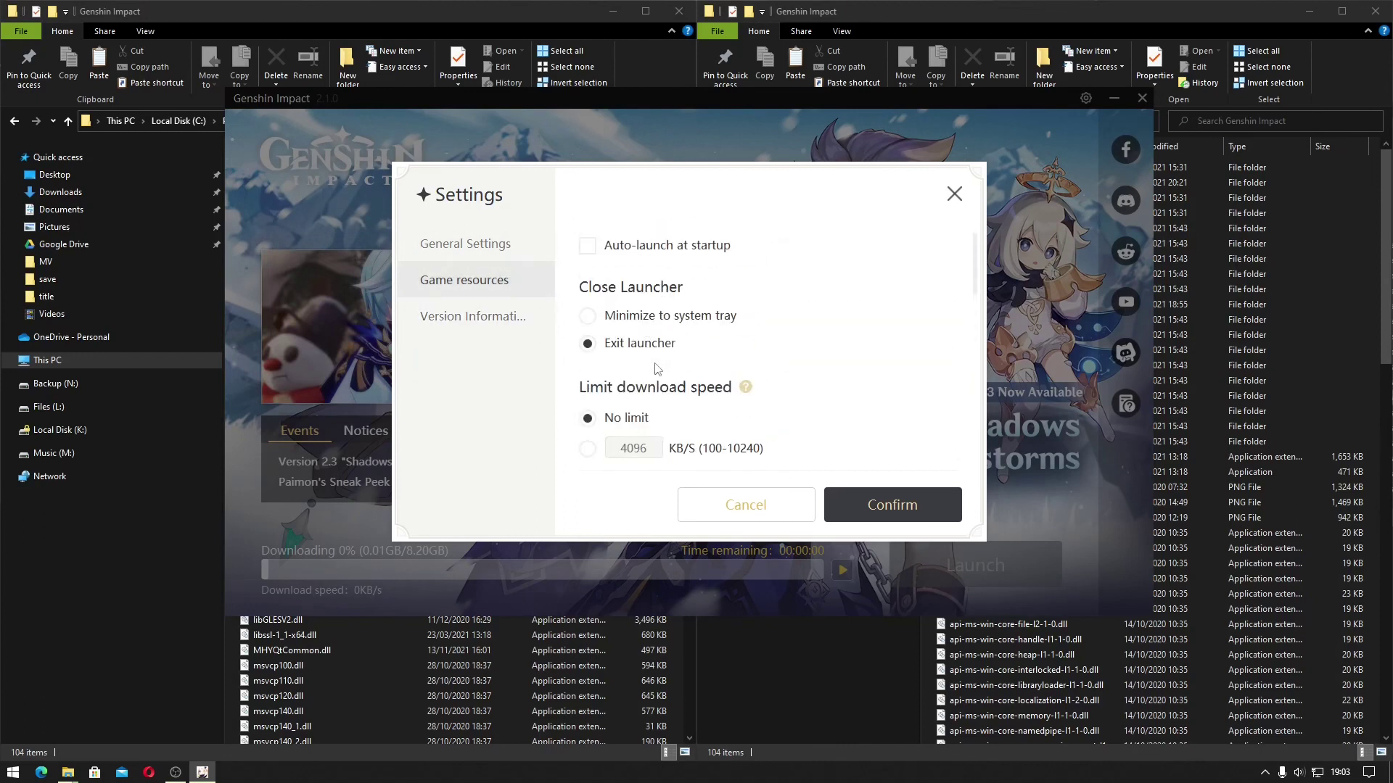
pyautogui.click(954, 194)
# - Exit the Genshin Impact launcher and start it again, allowing it to run
pyautogui.click(1142, 104)
pyautogui.press('super')
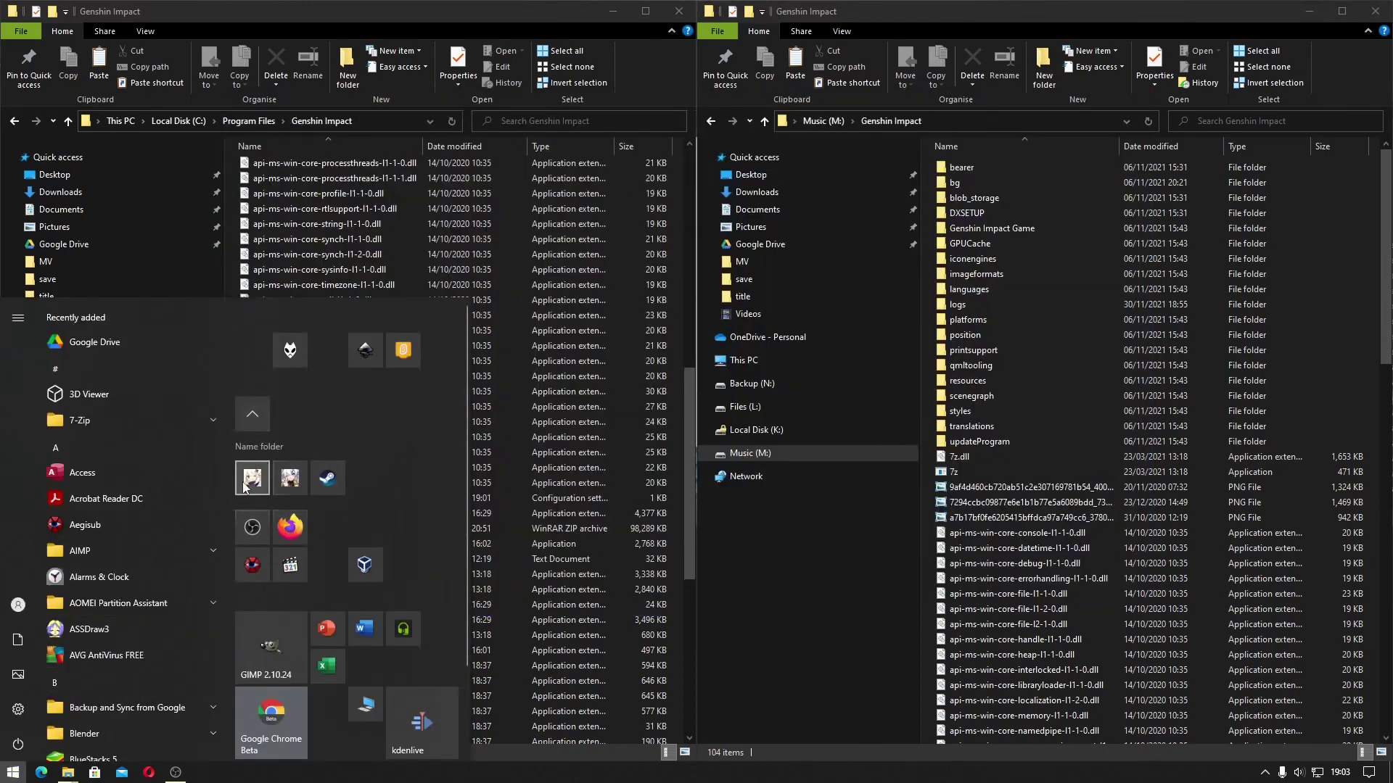
pyautogui.click(252, 479)
pyautogui.click(577, 485)
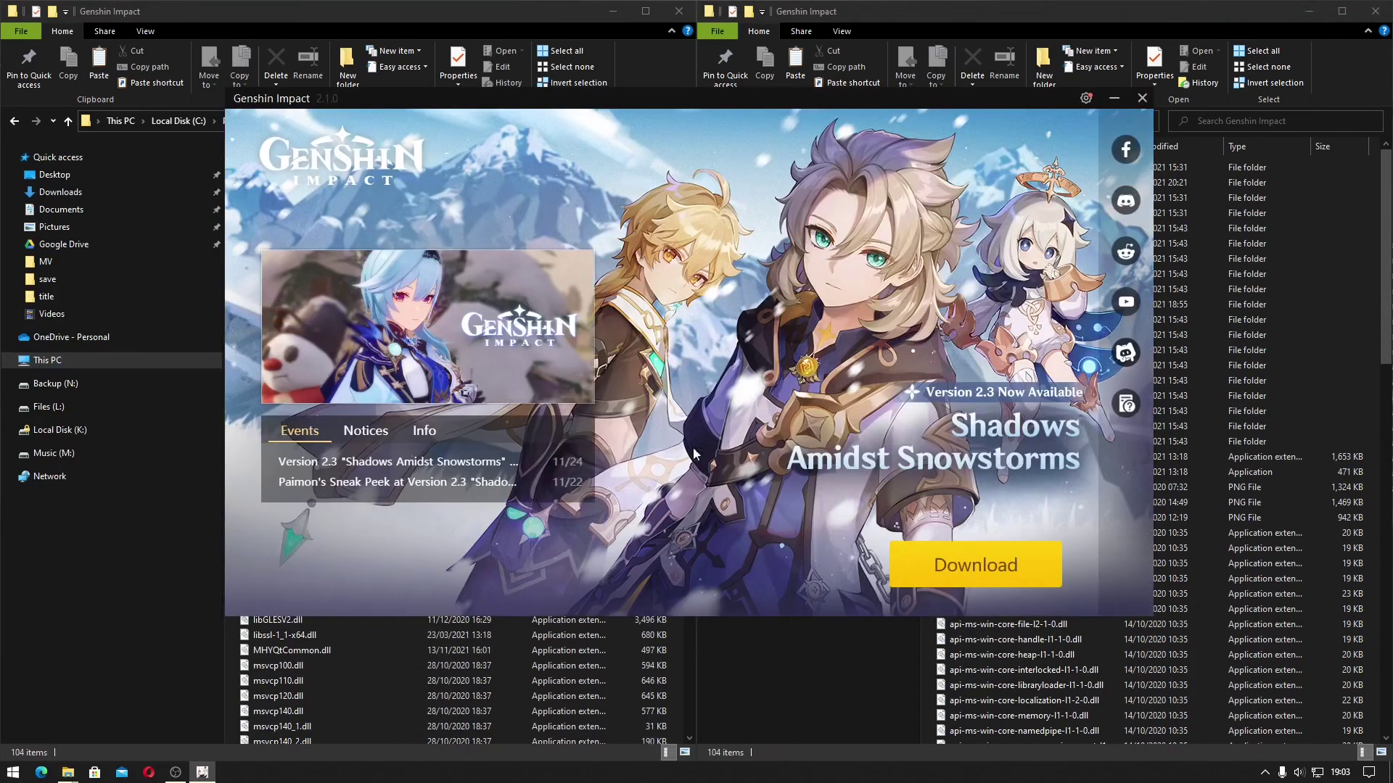
# - In the launcher's Game resources settings, open the folder picker for locating the existing game files
pyautogui.click(1086, 99)
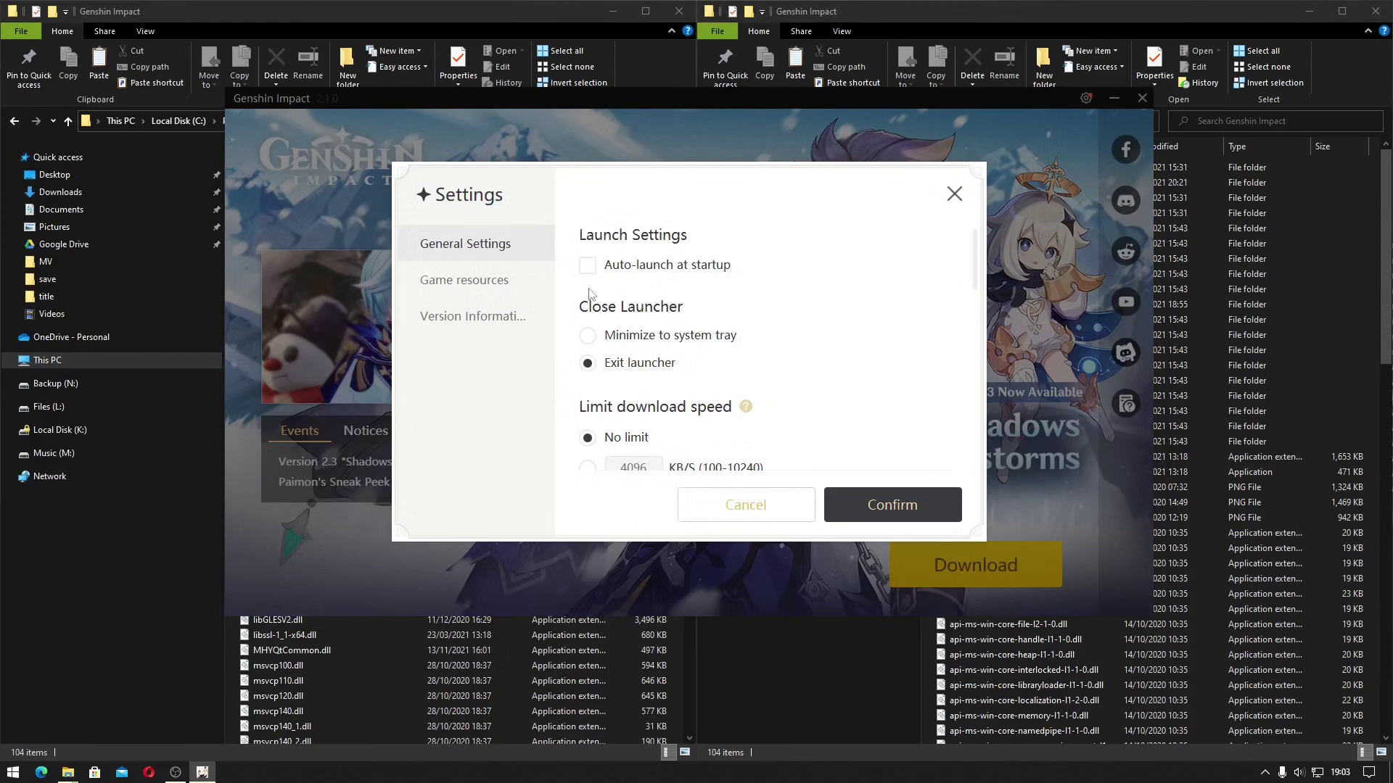
pyautogui.click(506, 283)
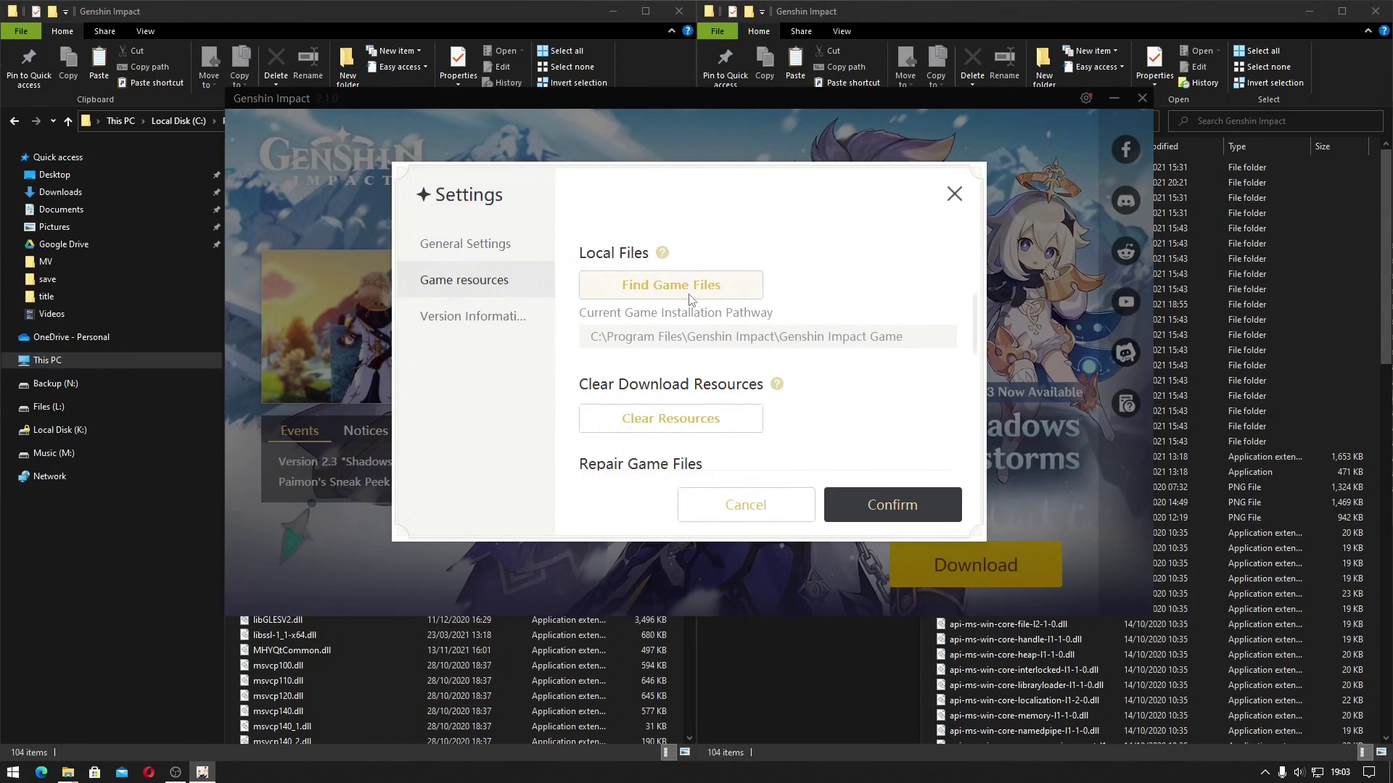
pyautogui.moveTo(662, 252)
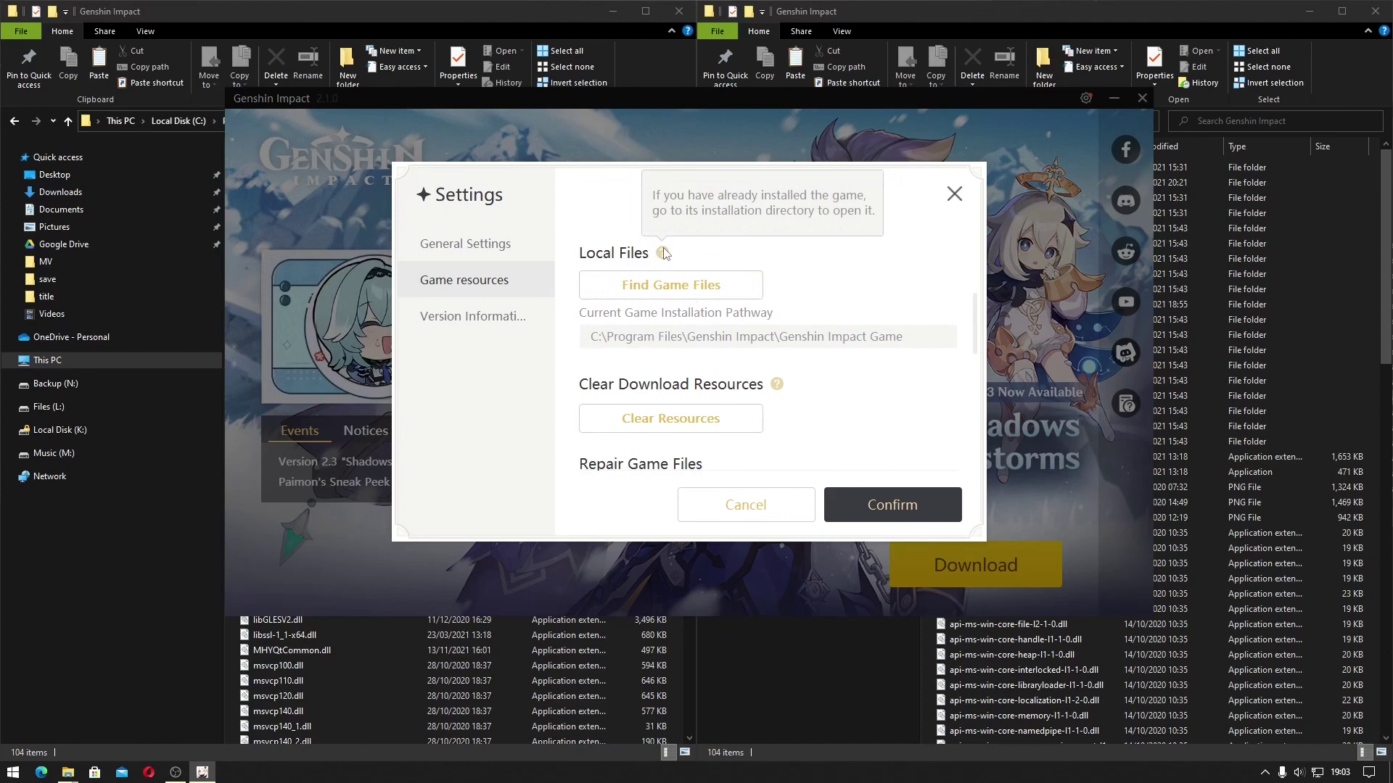
pyautogui.click(684, 290)
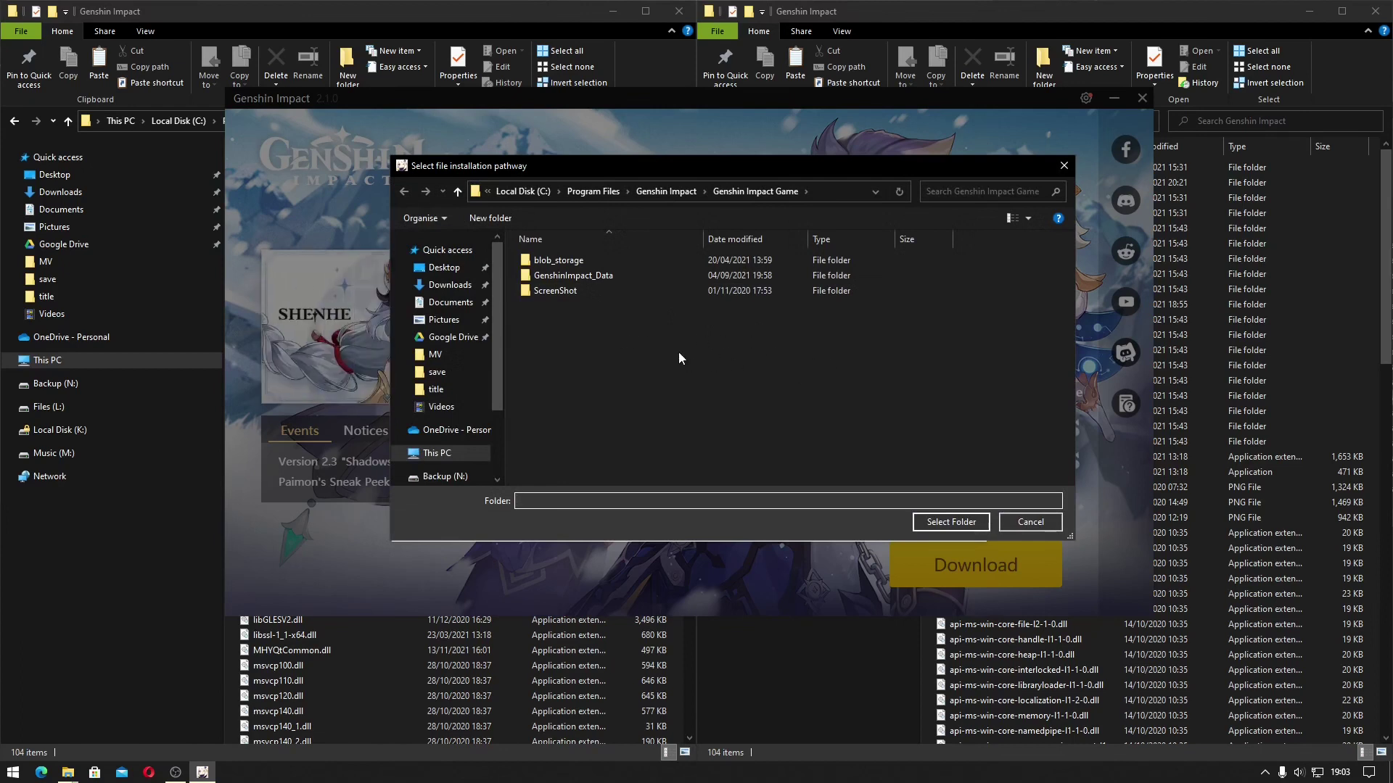
# - Copy the folder path M:\Genshin Impact from the File Explorer window showing the M: drive
pyautogui.click(968, 7)
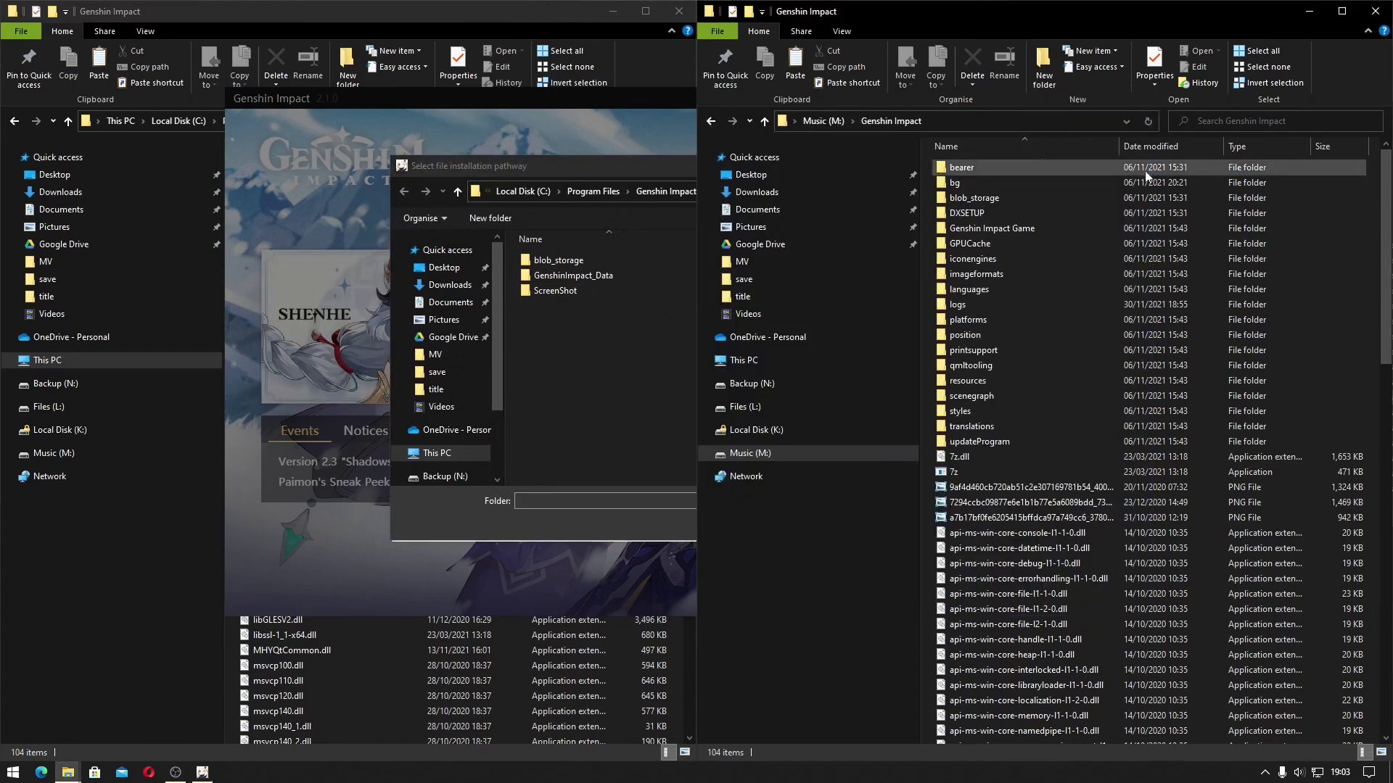
pyautogui.click(994, 121)
pyautogui.rightClick(996, 120)
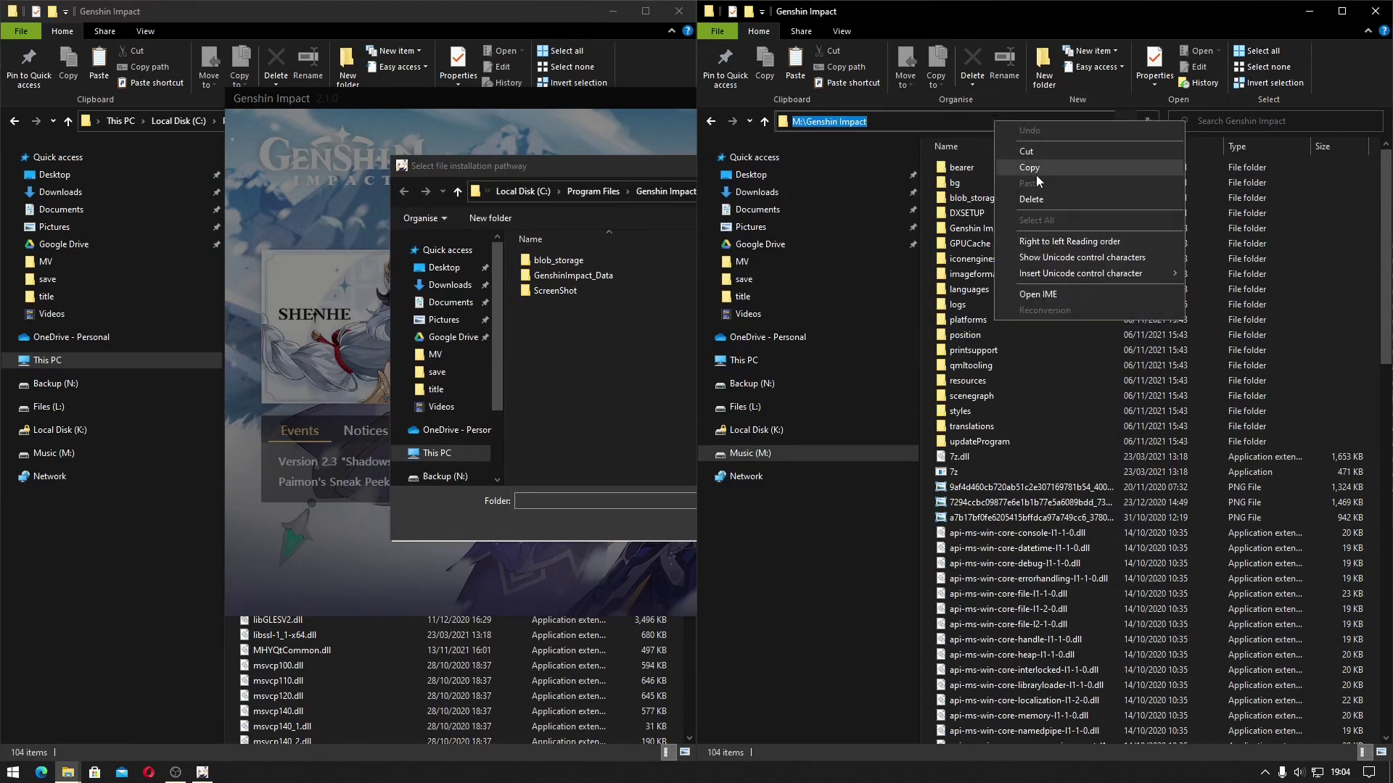
pyautogui.click(1038, 170)
# - Paste the path M:\Genshin Impact into the installation pathway dialog and go to that folder
pyautogui.click(603, 420)
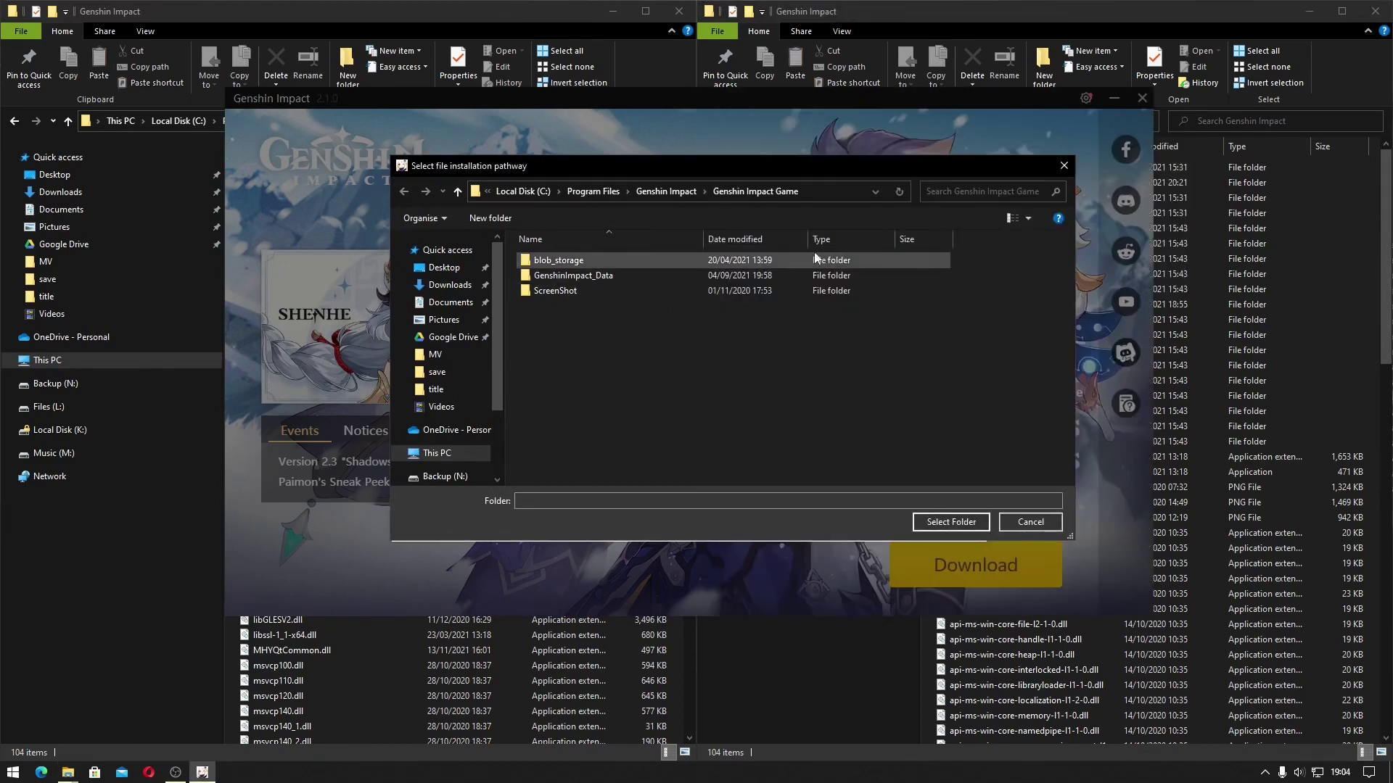
pyautogui.click(828, 191)
pyautogui.rightClick(829, 192)
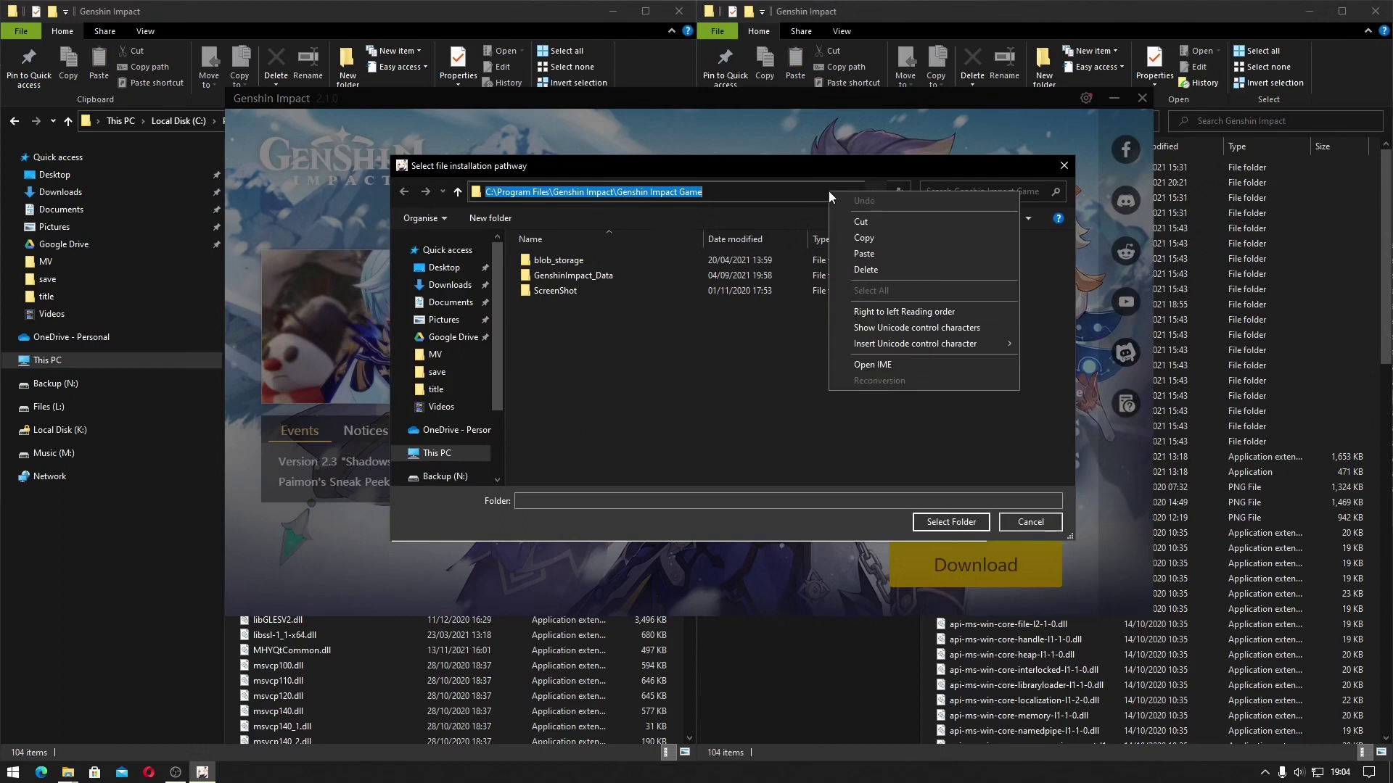
pyautogui.click(863, 254)
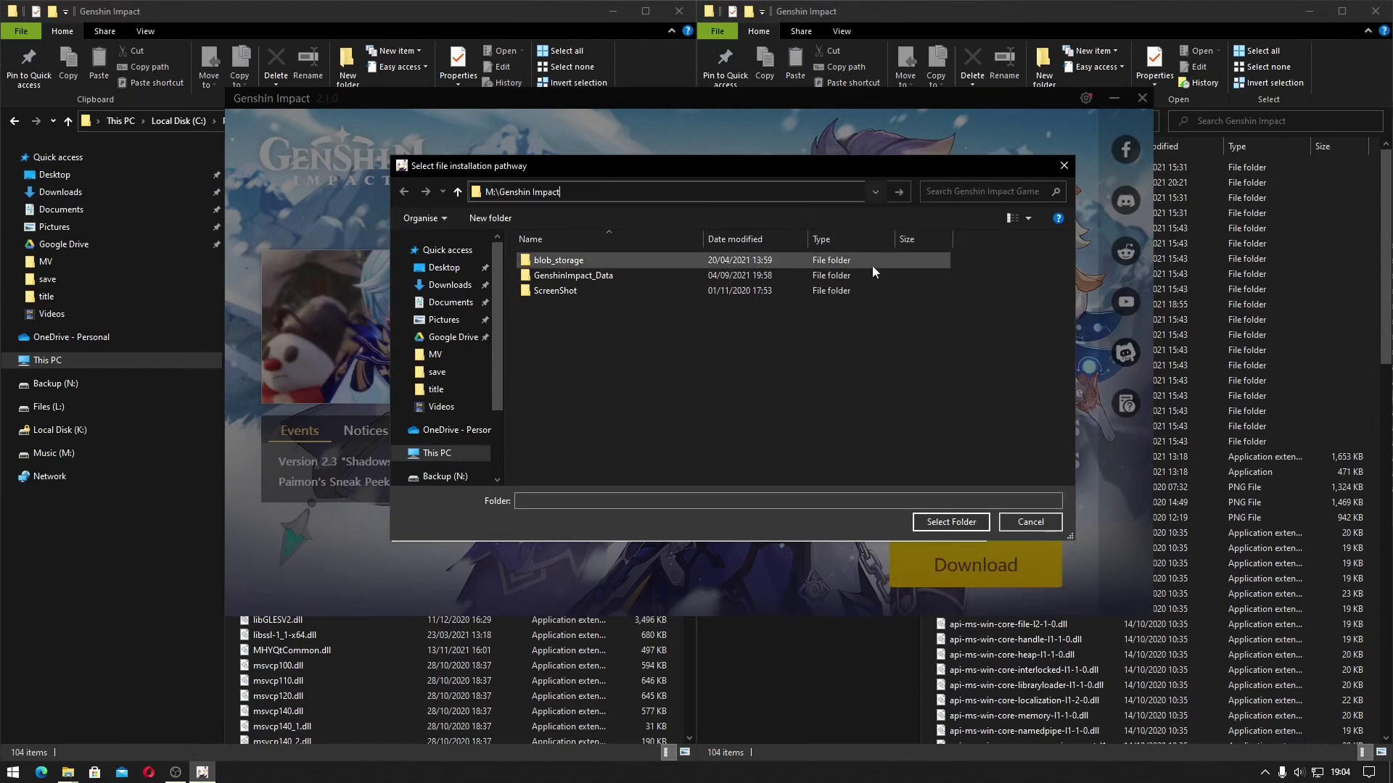
pyautogui.click(636, 191)
pyautogui.press('Return')
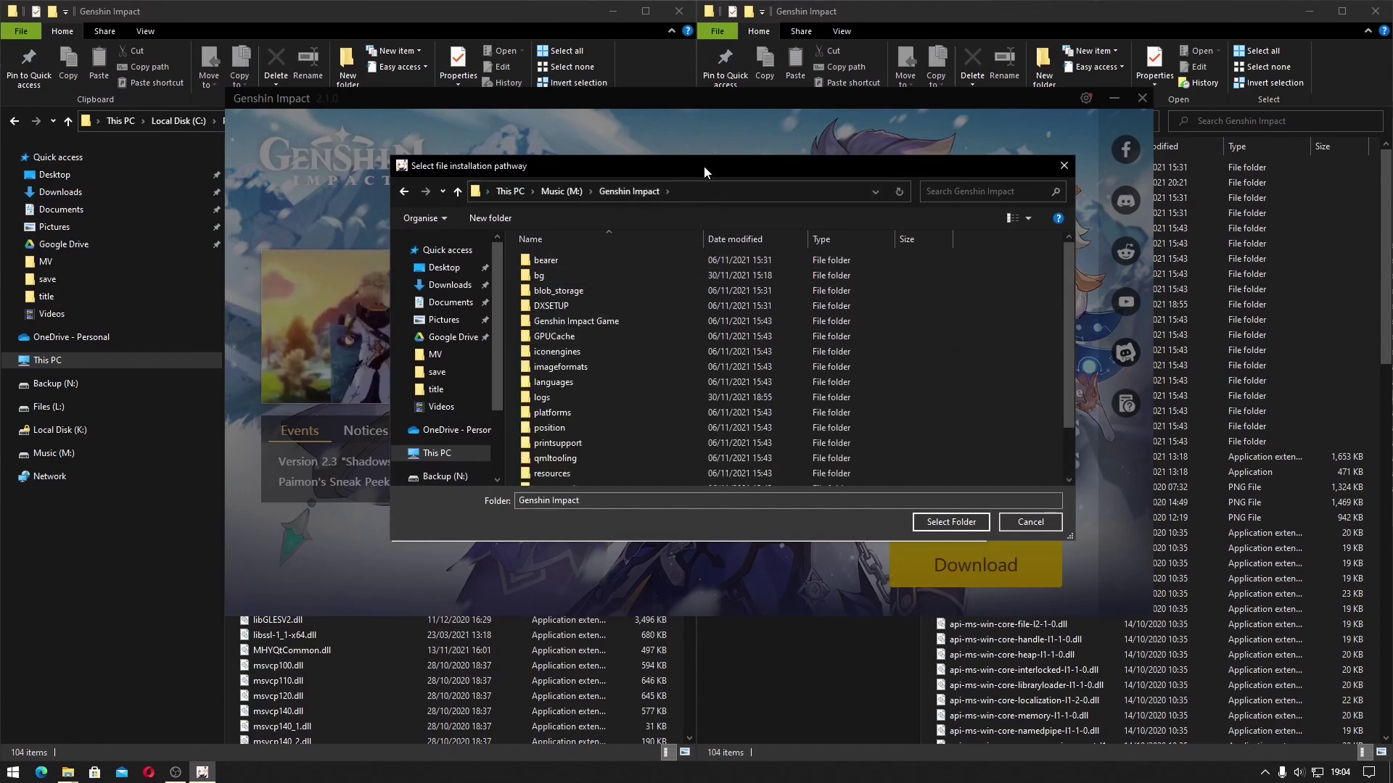
# - Move the folder dialog clear of the current installation pathway and locate the Genshin Impact Game folder in both the M: and C: installations
pyautogui.moveTo(704, 165); pyautogui.dragTo(559, 191)
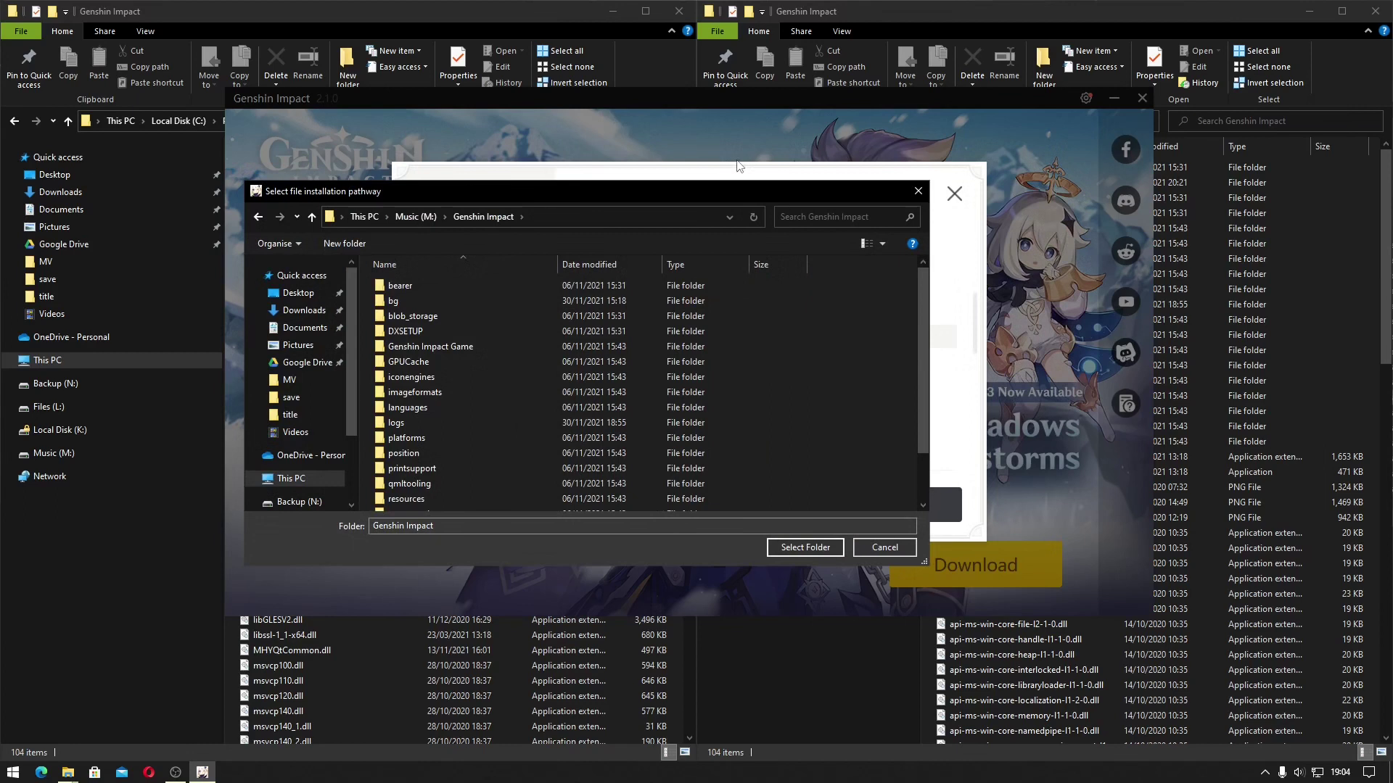
pyautogui.moveTo(715, 193); pyautogui.dragTo(872, 529)
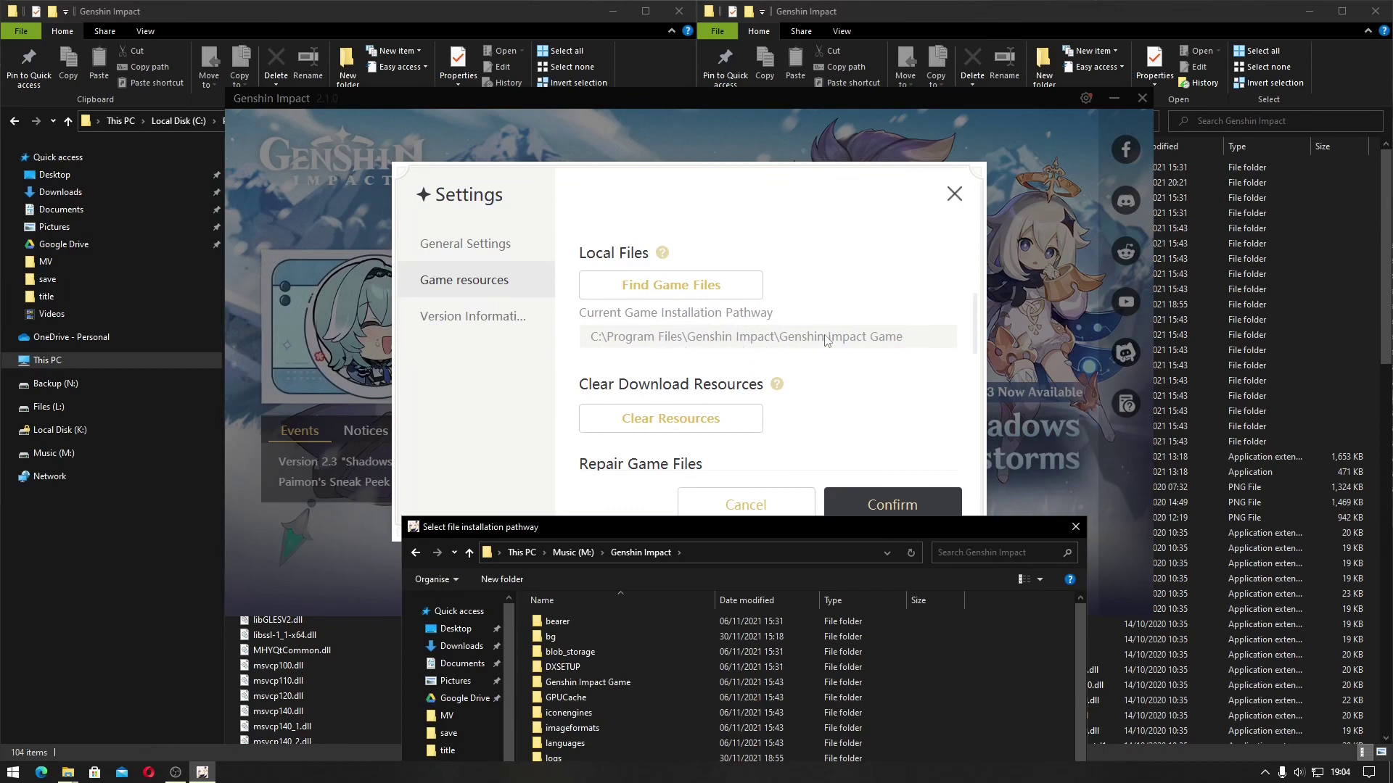
pyautogui.click(1089, 11)
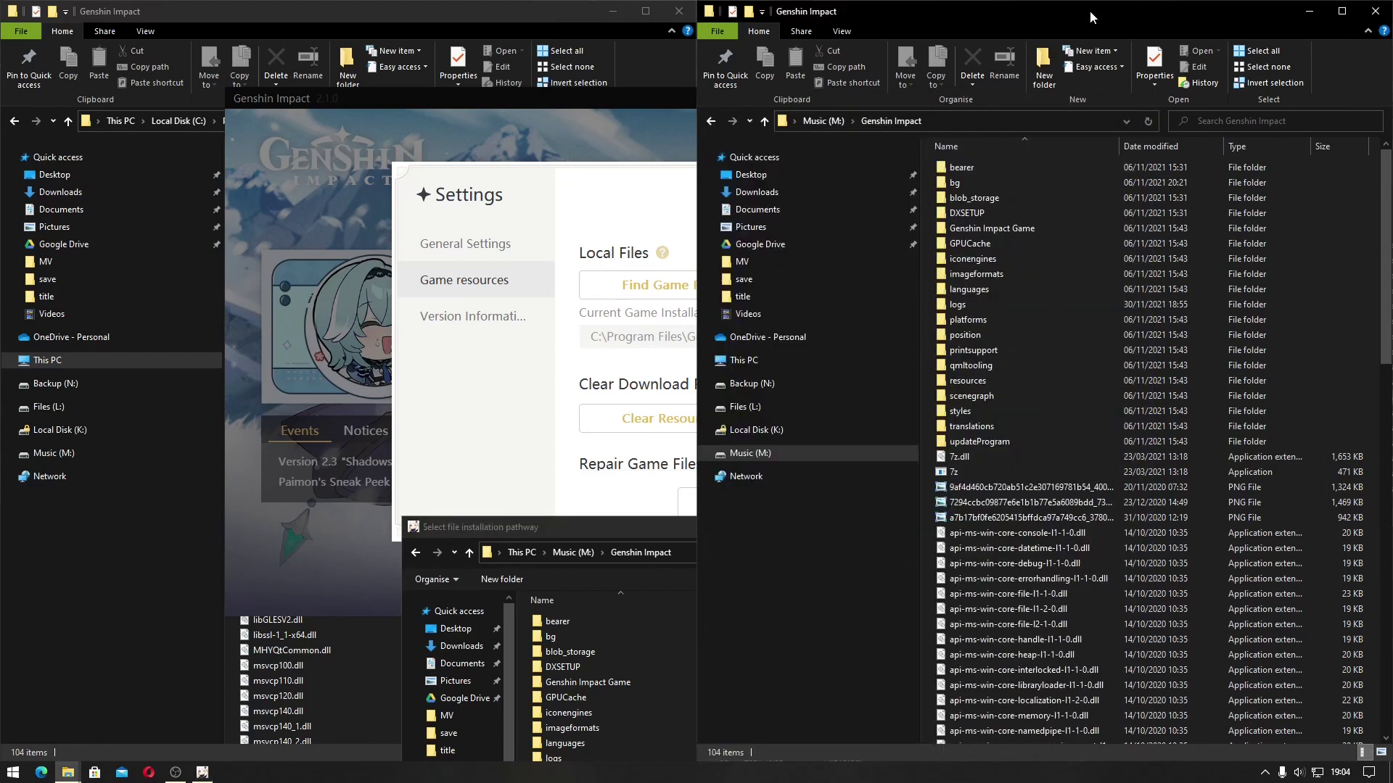
pyautogui.click(1017, 231)
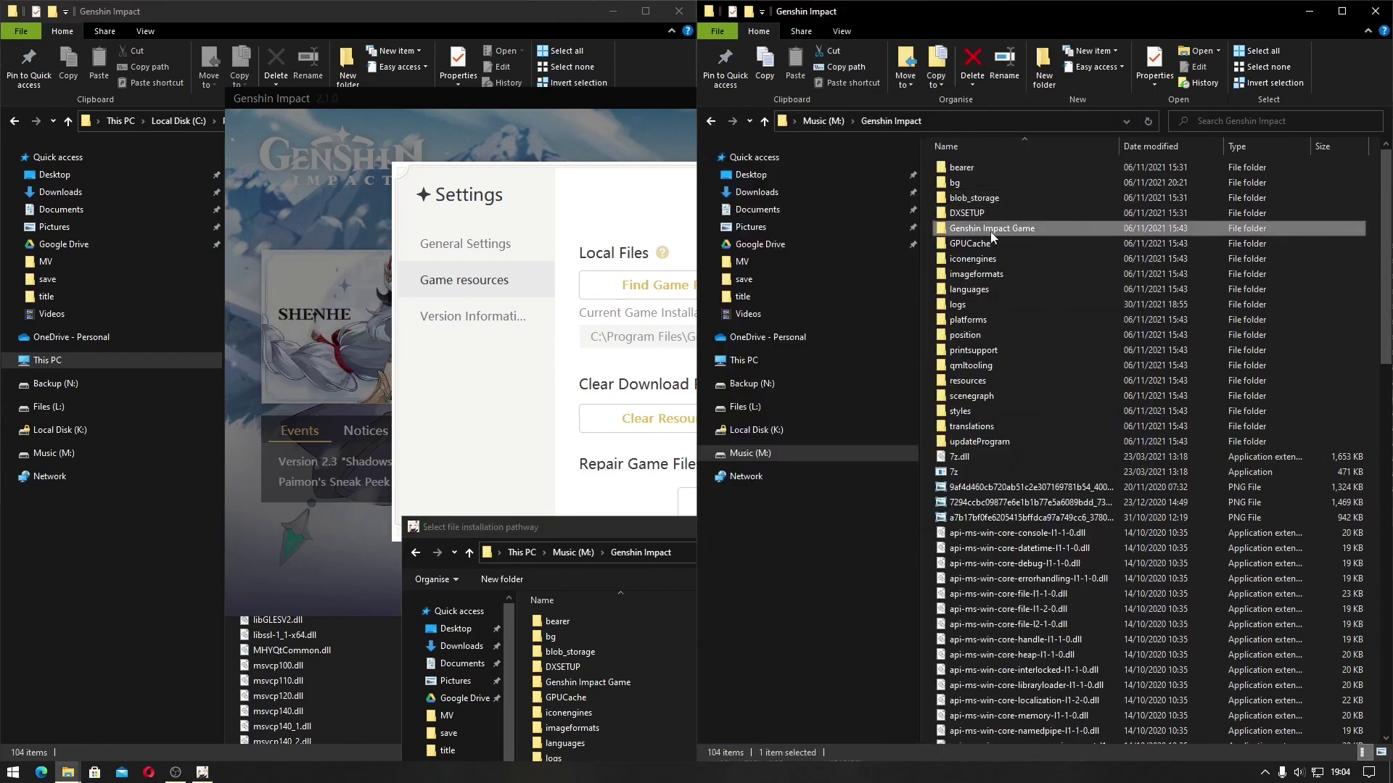
pyautogui.moveTo(64, 776)
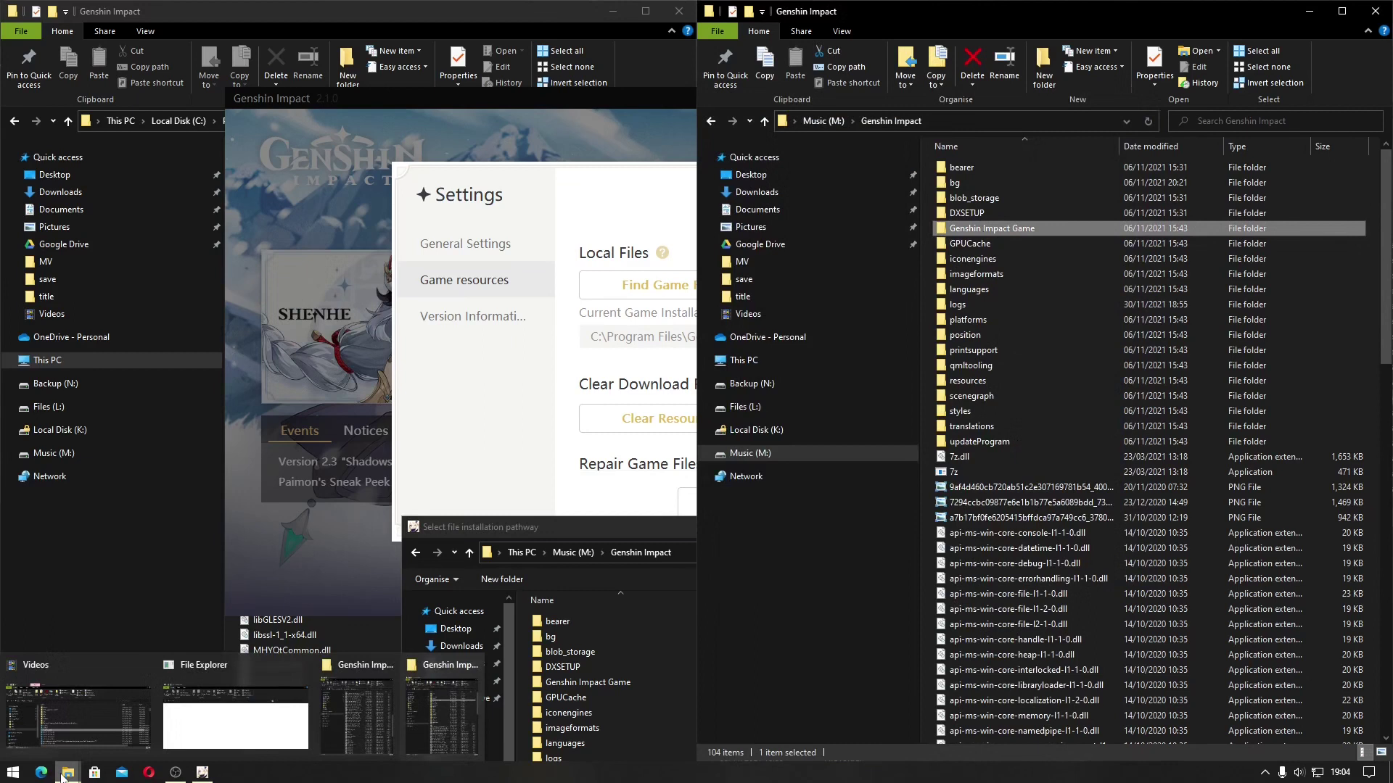
pyautogui.click(377, 716)
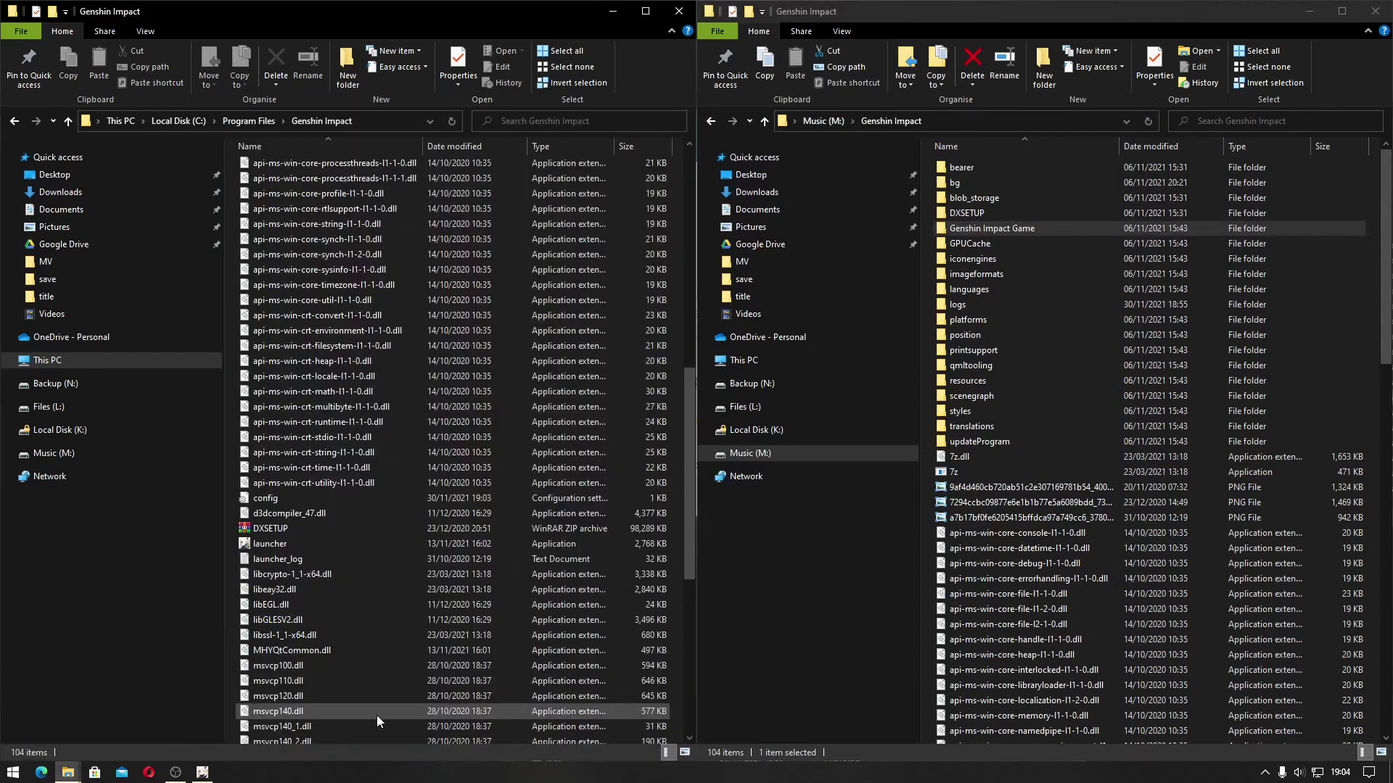
pyautogui.scroll(15, 397, 486)
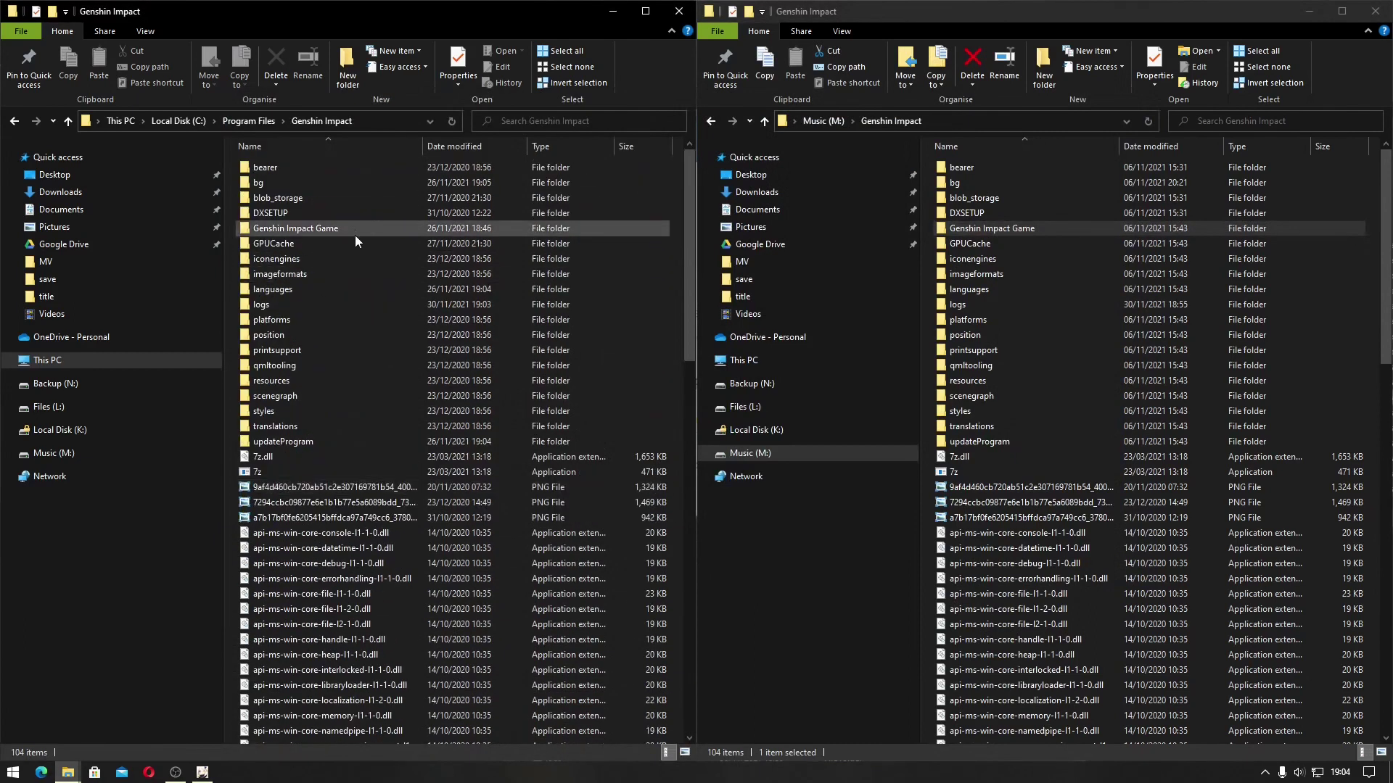
pyautogui.click(352, 230)
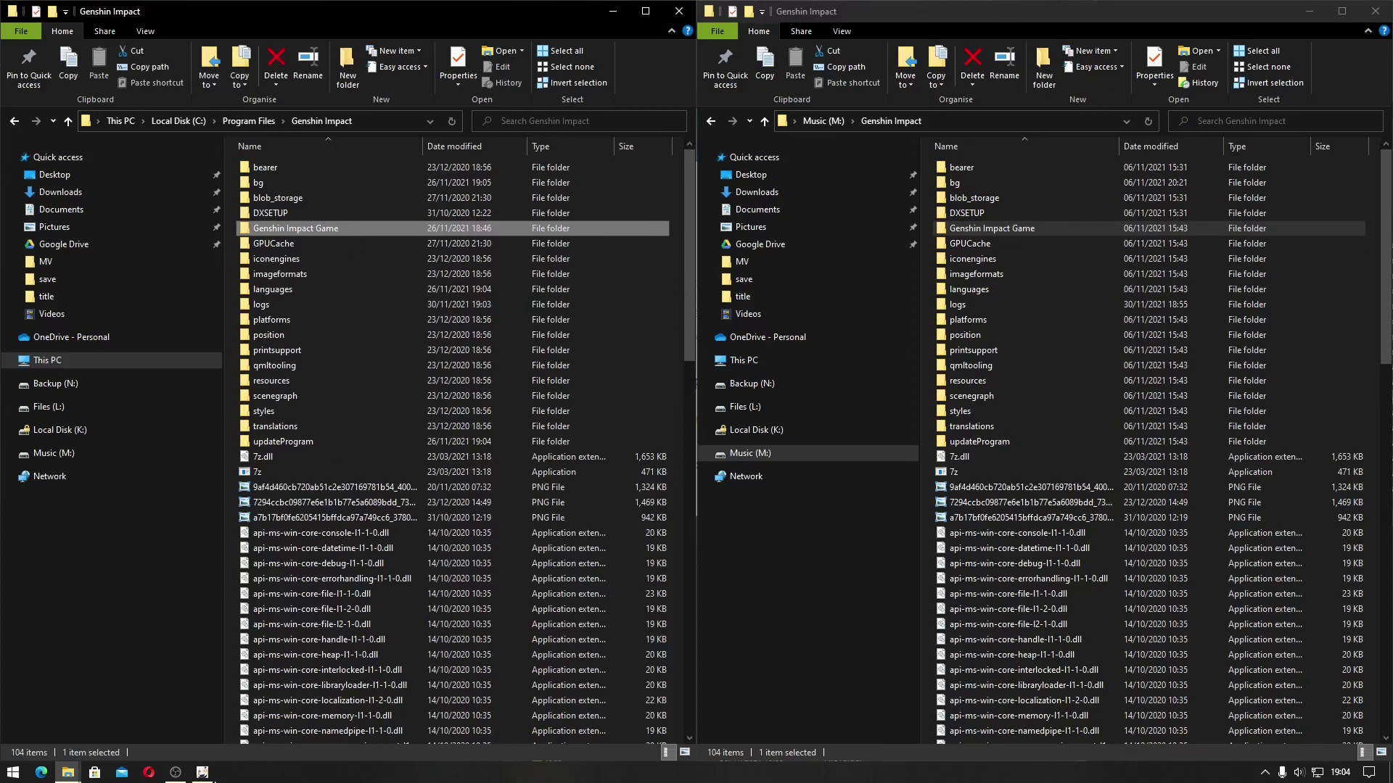
# - Select the folder M:\Genshin Impact\Genshin Impact Game as the launcher's game installation pathway and confirm the settings
pyautogui.click(203, 772)
pyautogui.moveTo(741, 525); pyautogui.dragTo(669, 196)
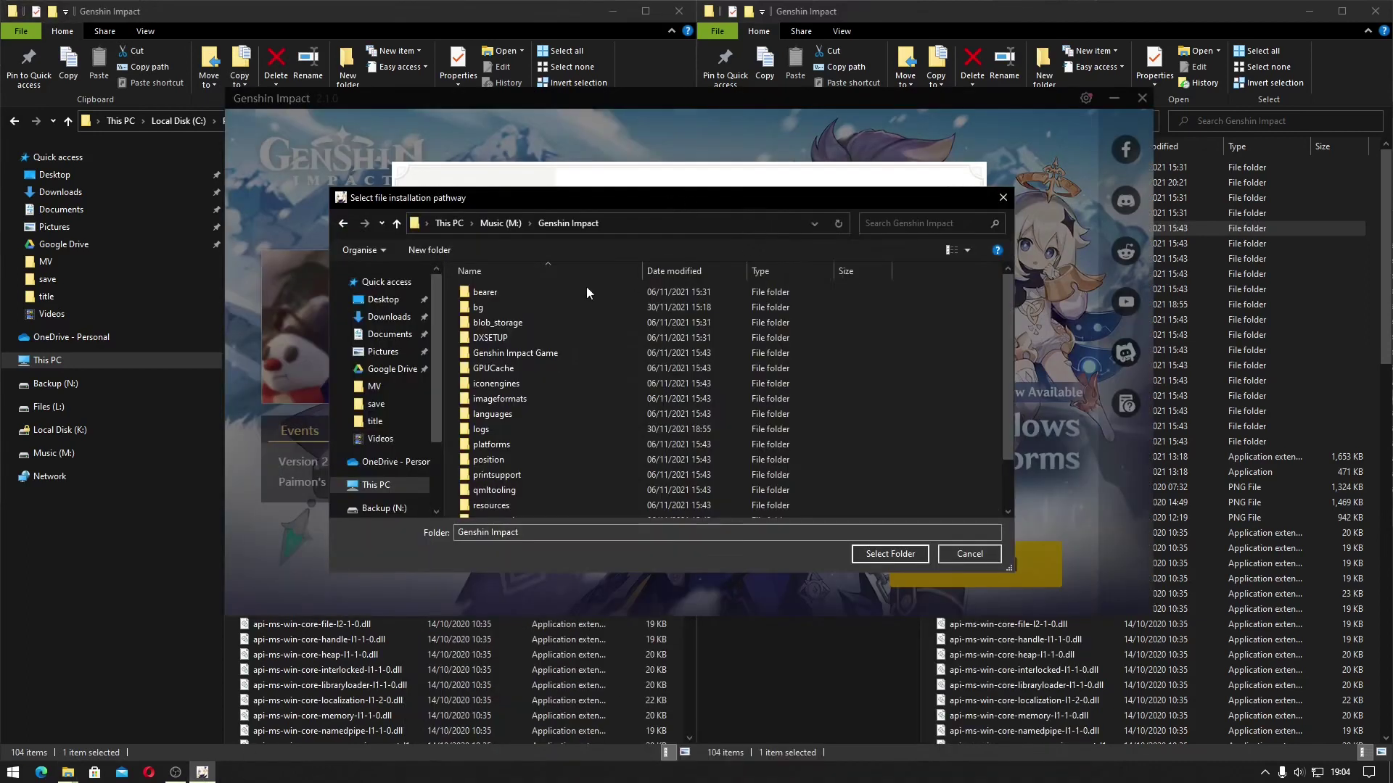
pyautogui.doubleClick(528, 354)
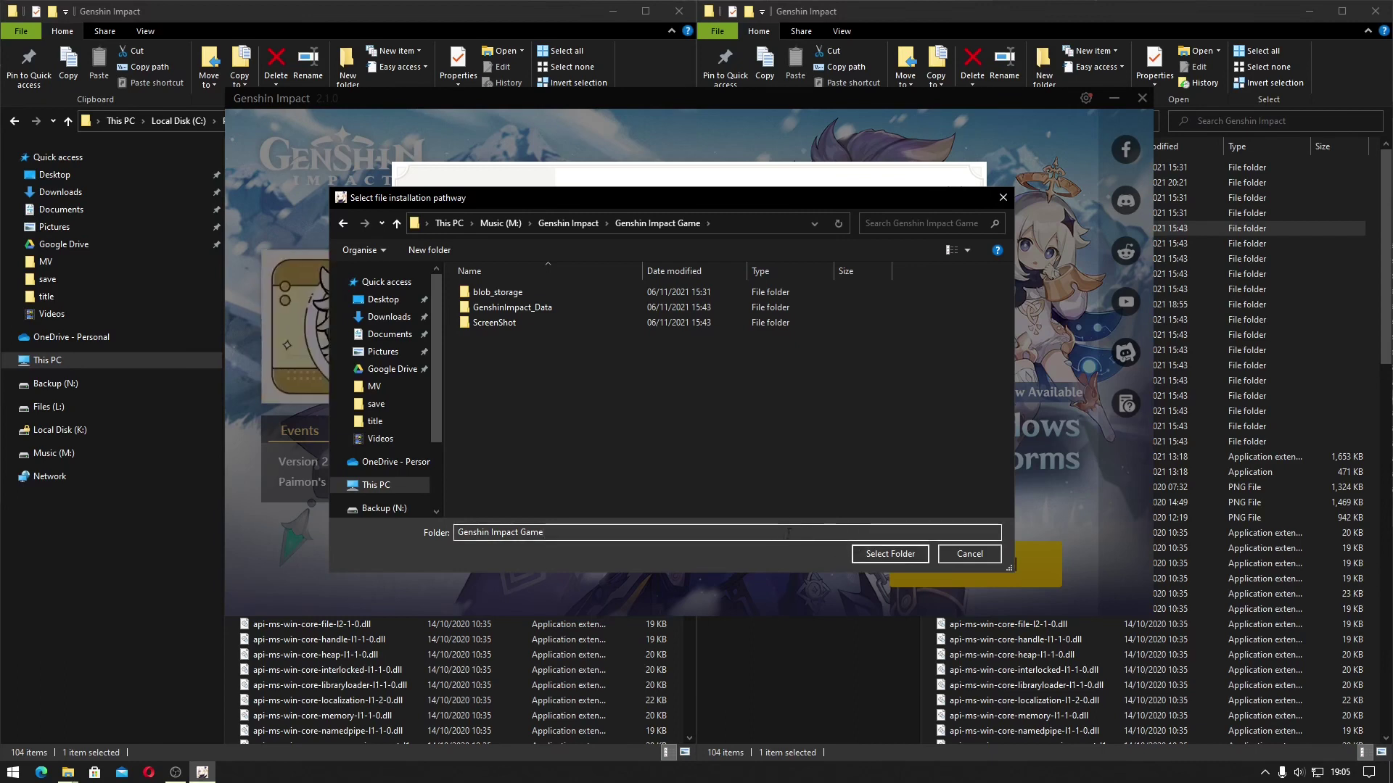
pyautogui.click(876, 555)
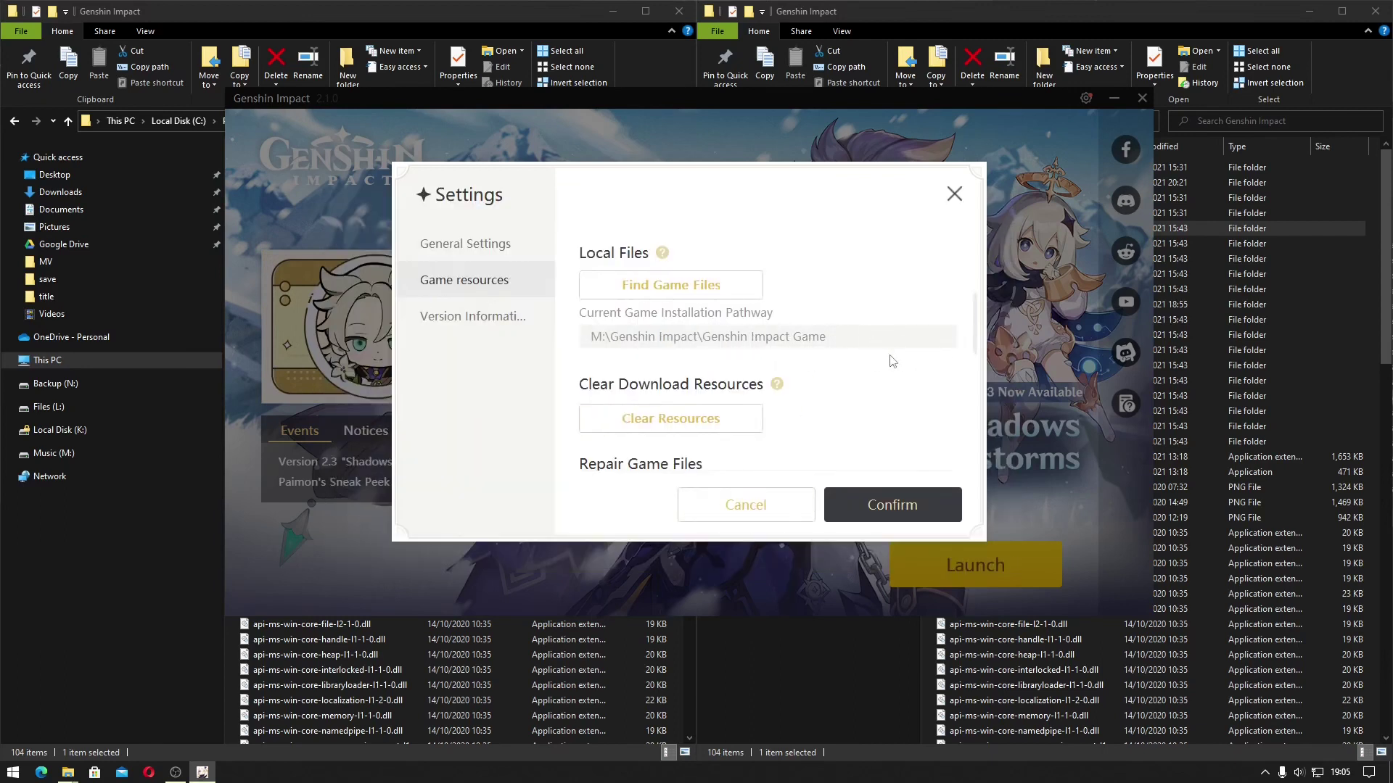
pyautogui.click(894, 511)
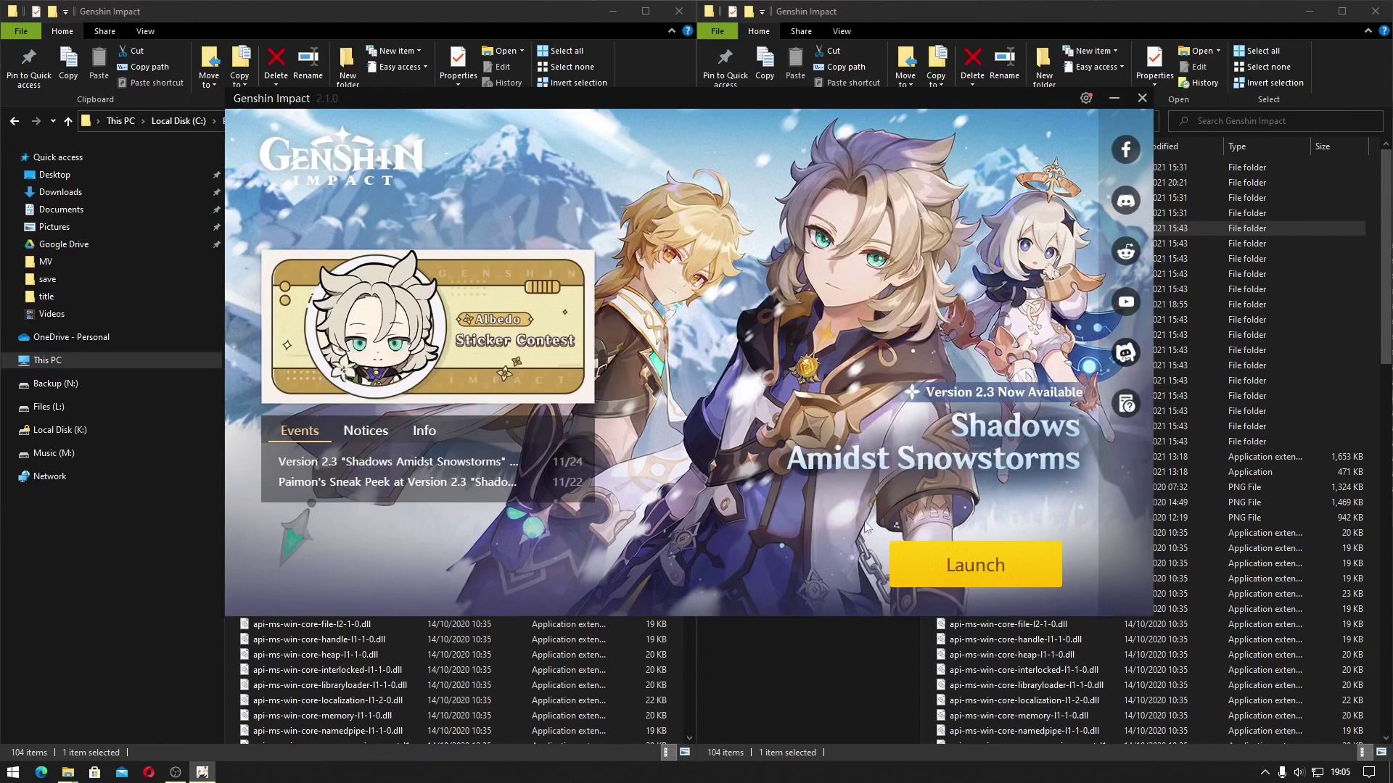
# - Launch the game to test the new pathway, then exit the game and close the launcher
pyautogui.click(930, 574)
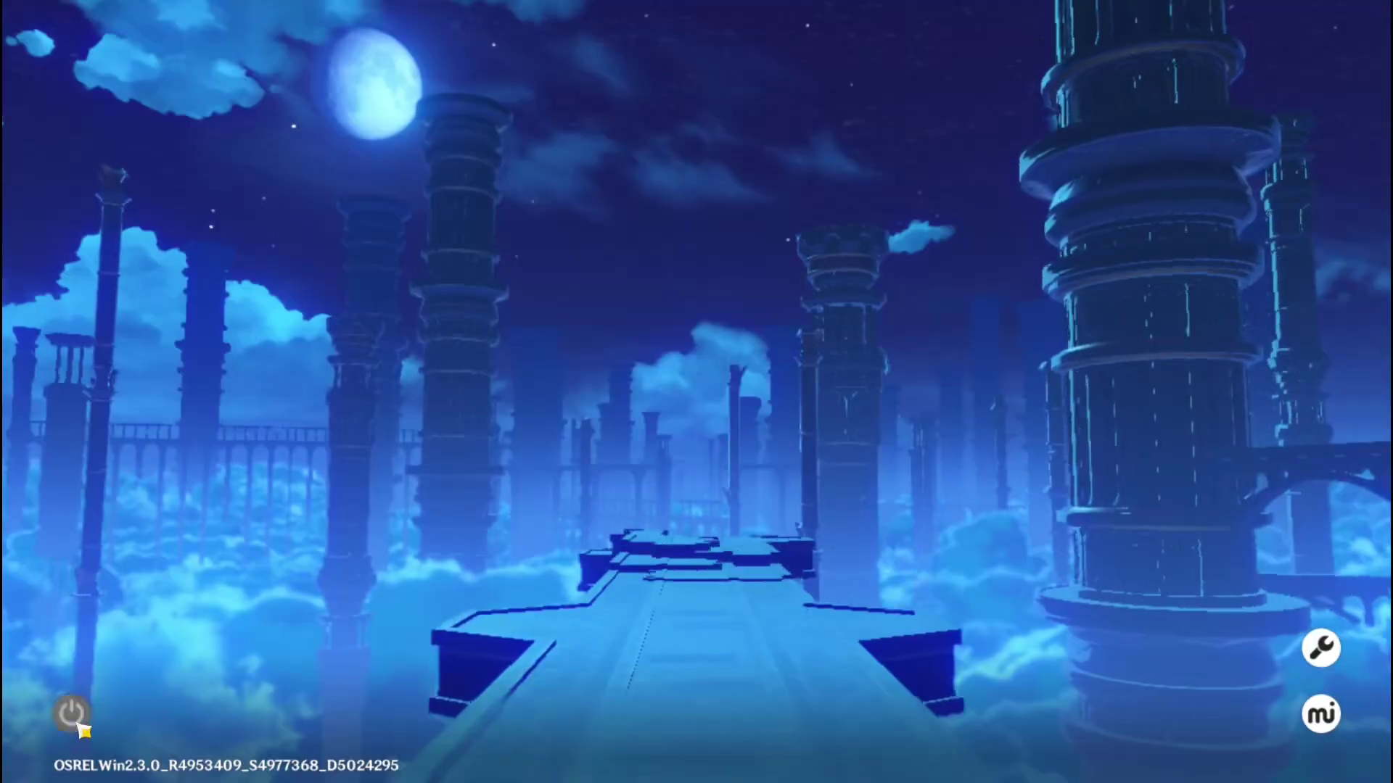
pyautogui.press('Escape')
pyautogui.click(790, 419)
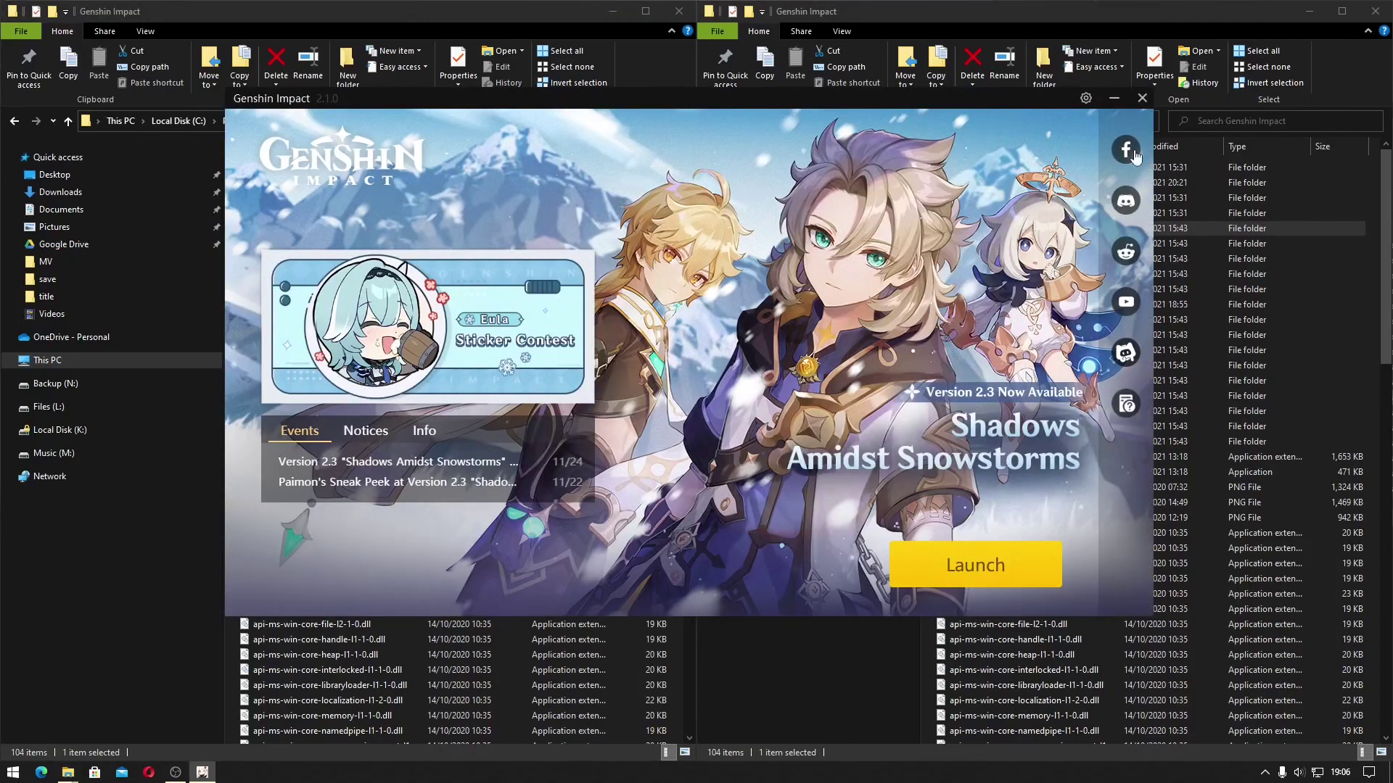
pyautogui.click(1142, 99)
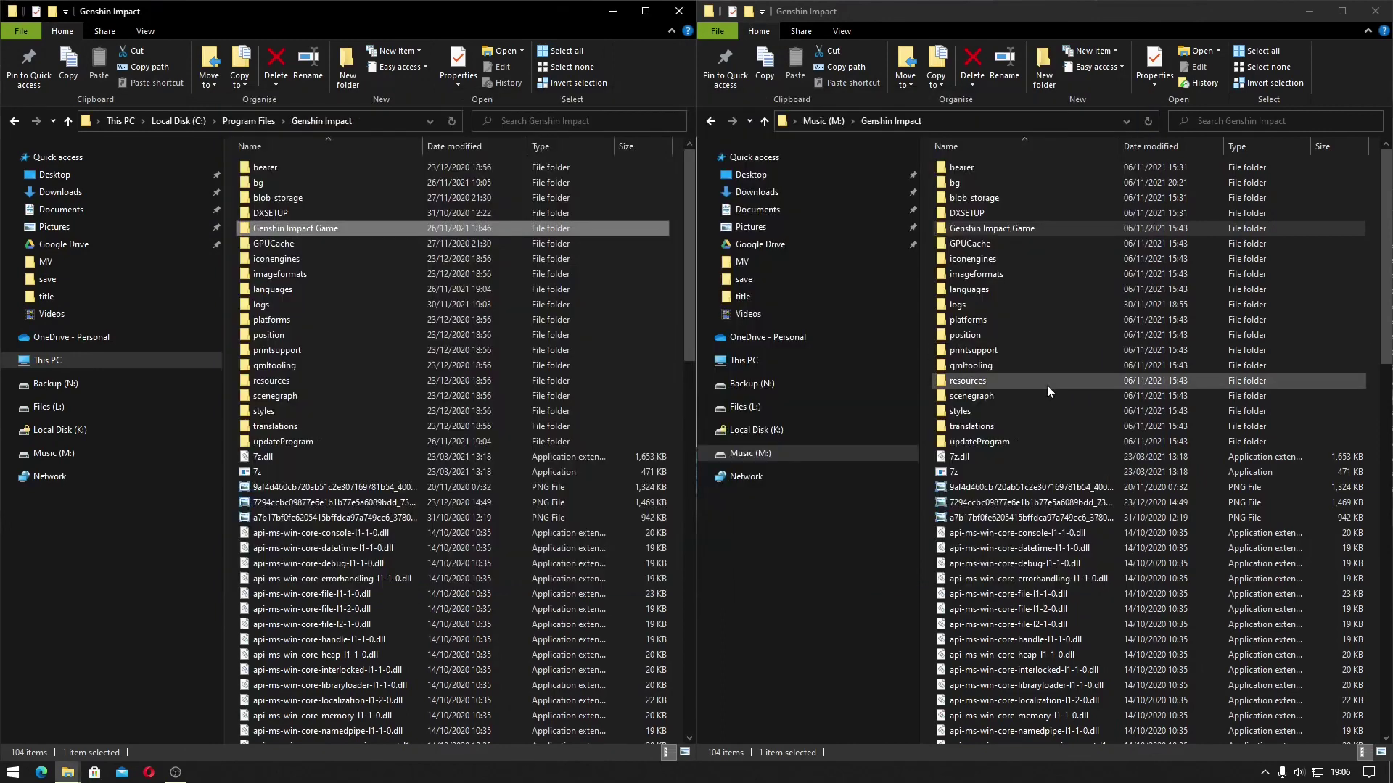
# - Start the launcher application from the M:\Genshin Impact folder and allow it to make changes to the device
pyautogui.scroll(-12, 1047, 385)
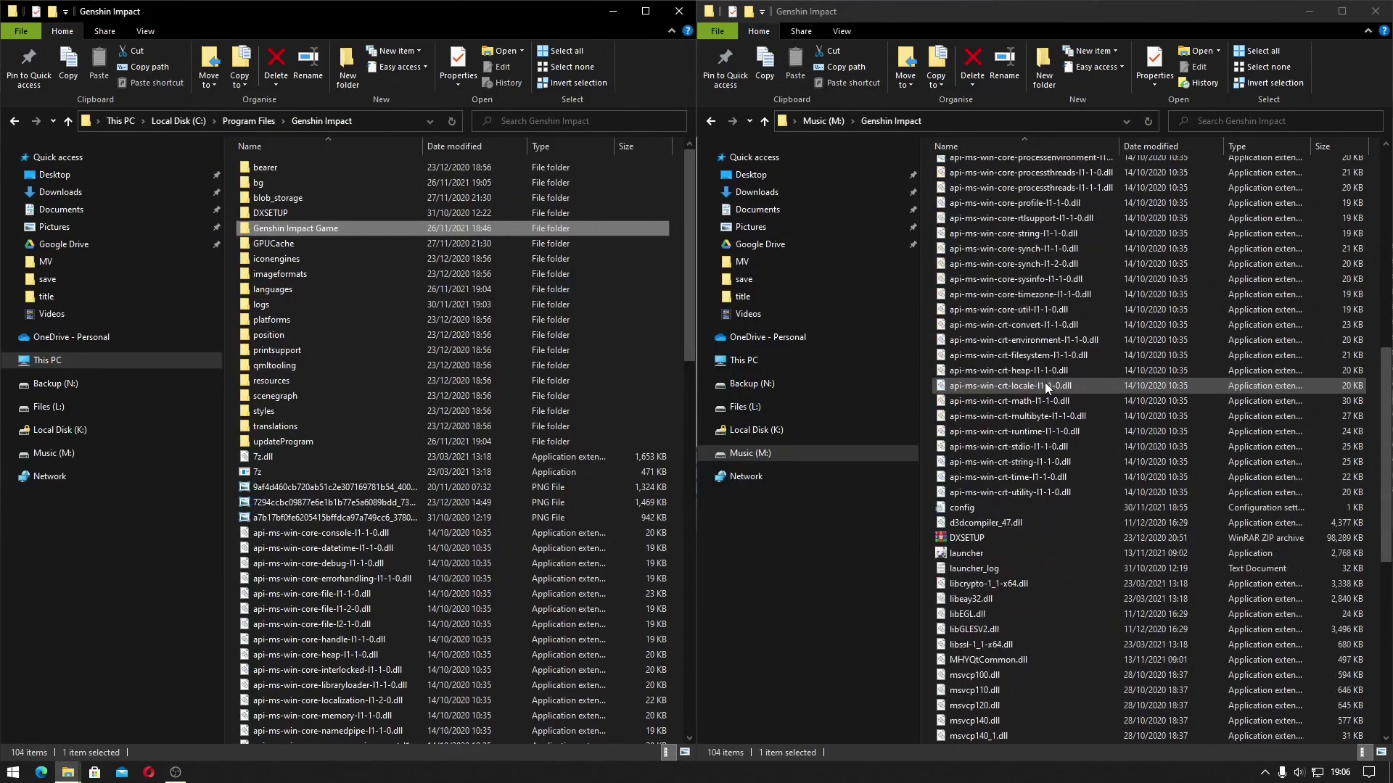
pyautogui.scroll(-5, 1046, 387)
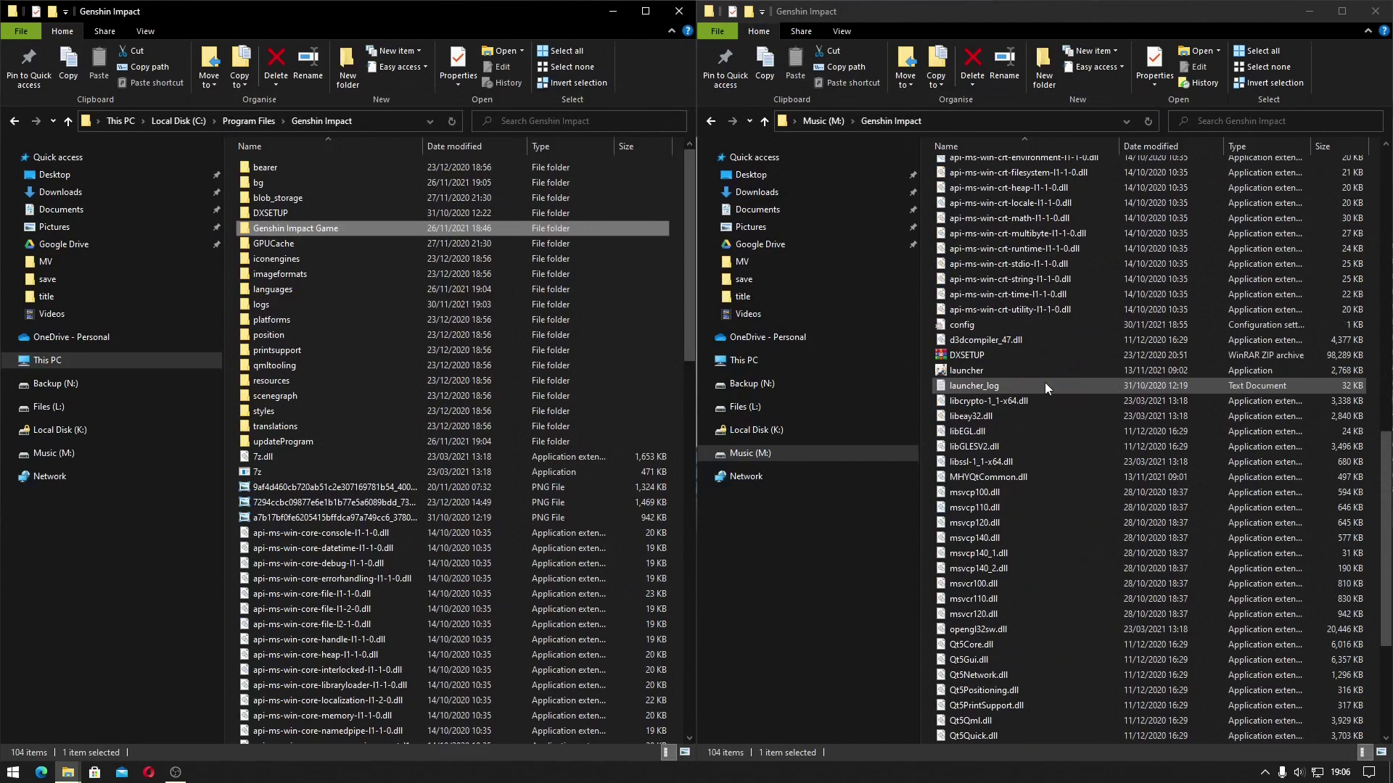
pyautogui.doubleClick(1037, 371)
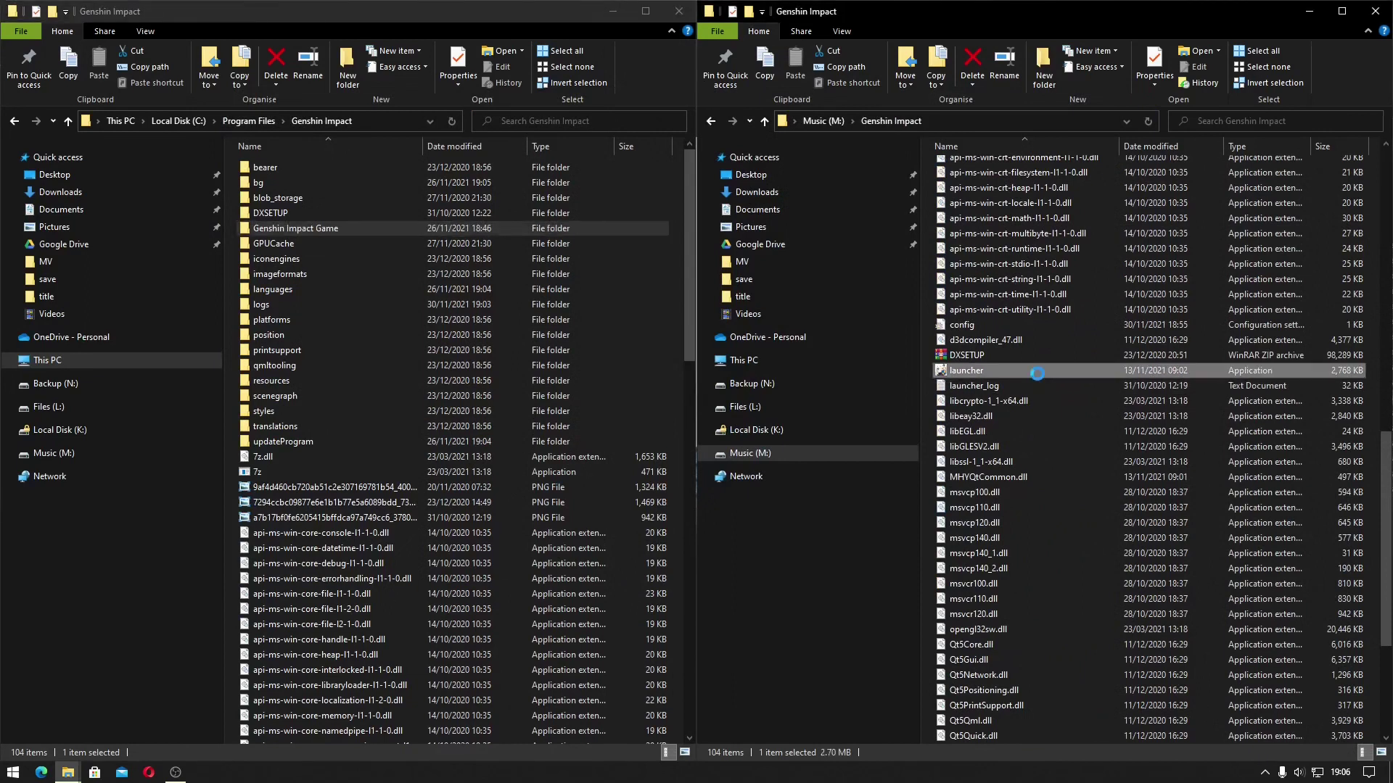
pyautogui.click(976, 540)
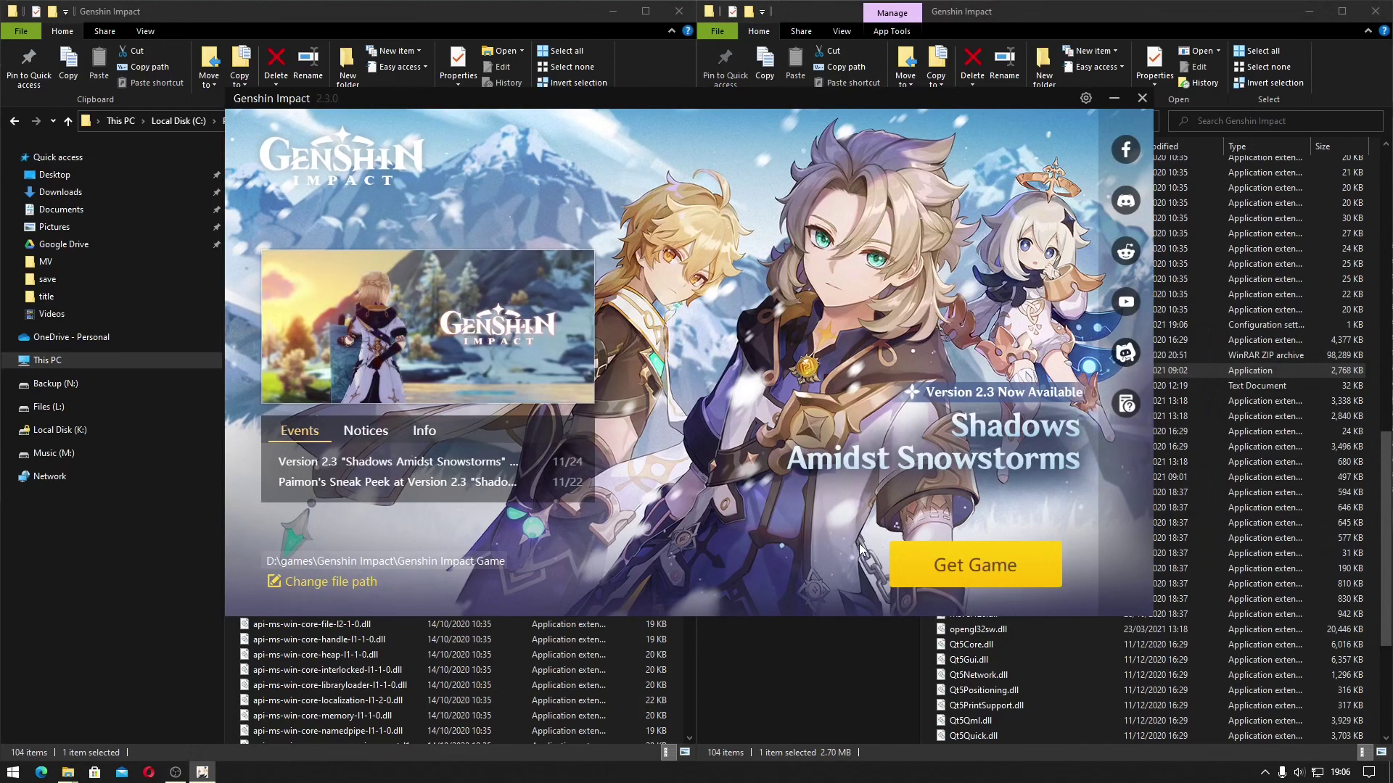
# - Check the current game installation pathway in the launcher's Game resources settings
pyautogui.click(1086, 98)
pyautogui.click(468, 284)
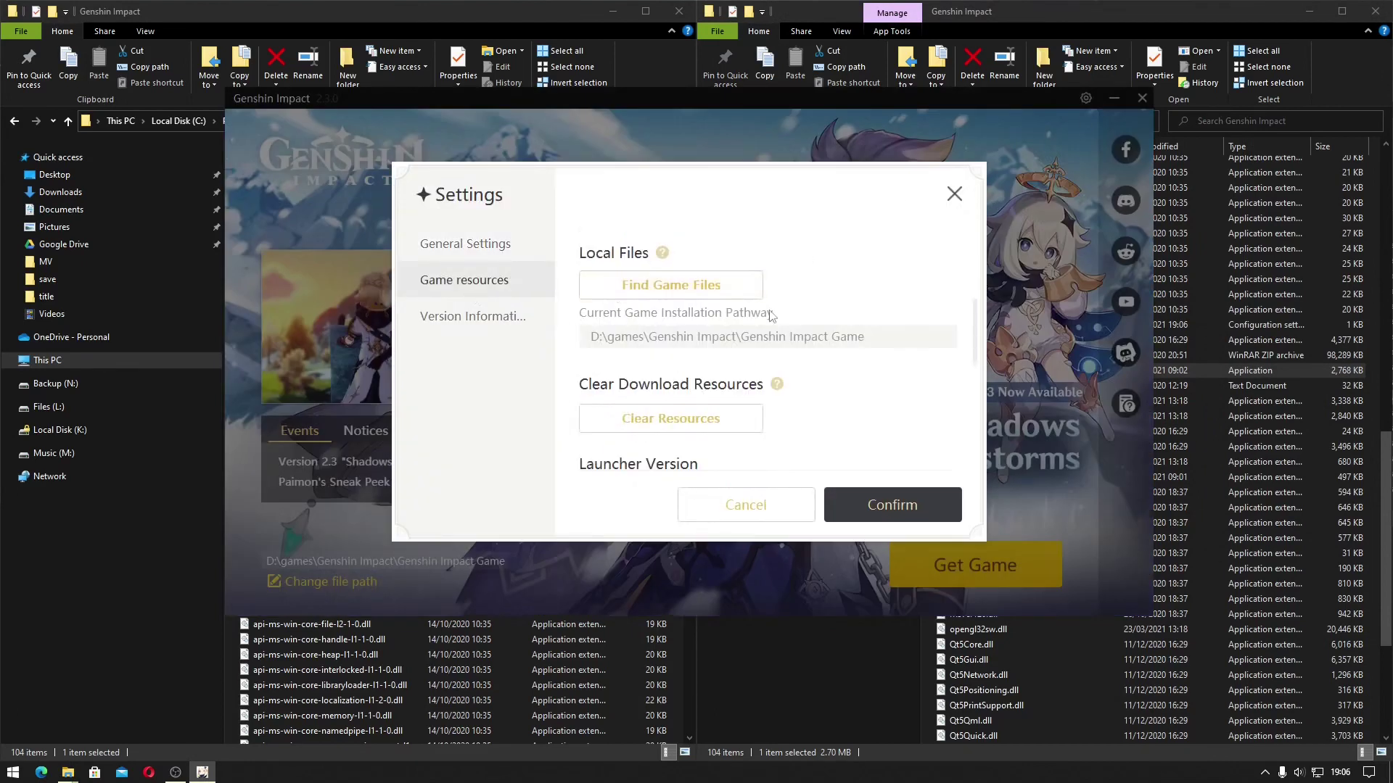
pyautogui.click(954, 193)
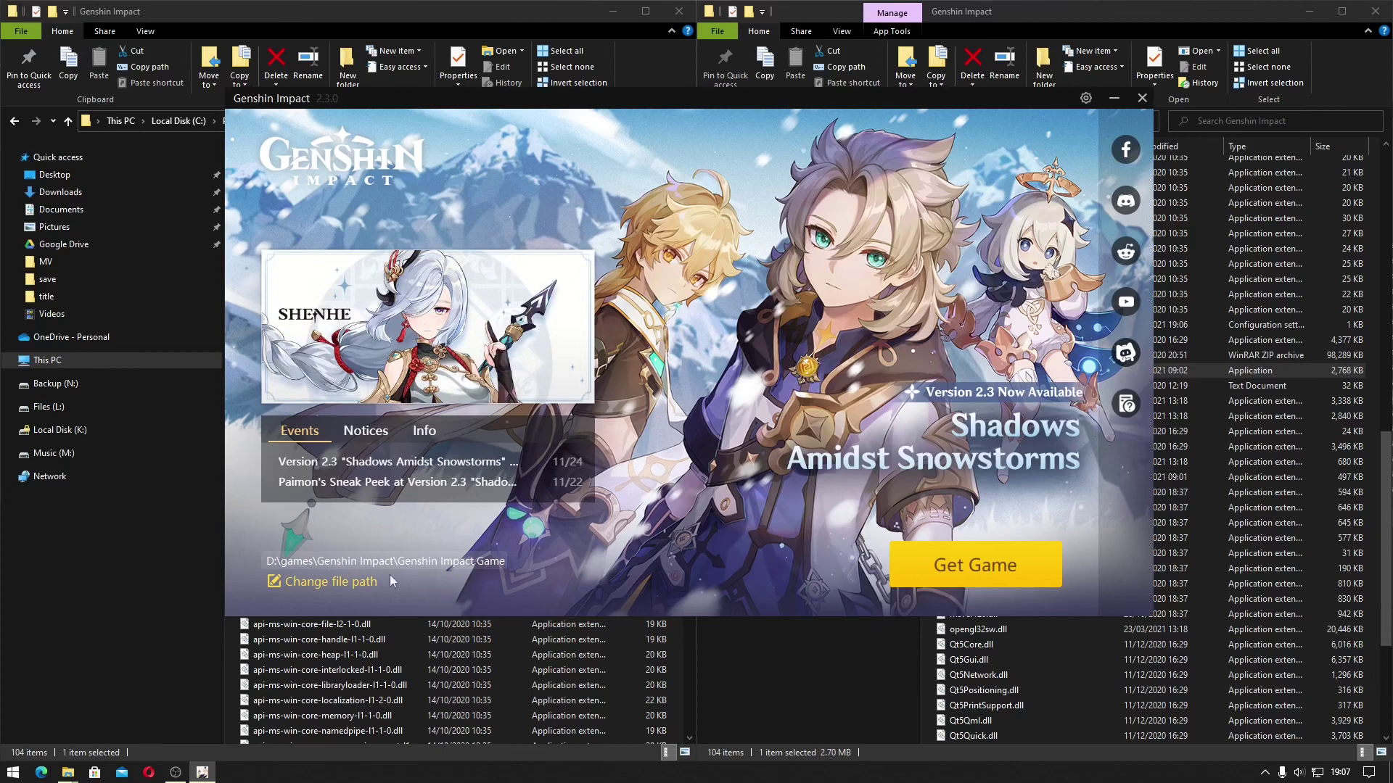
# - Open the launcher's file path change and copy the path C:\Program Files\Genshin Impact from the C: drive File Explorer window
pyautogui.click(361, 585)
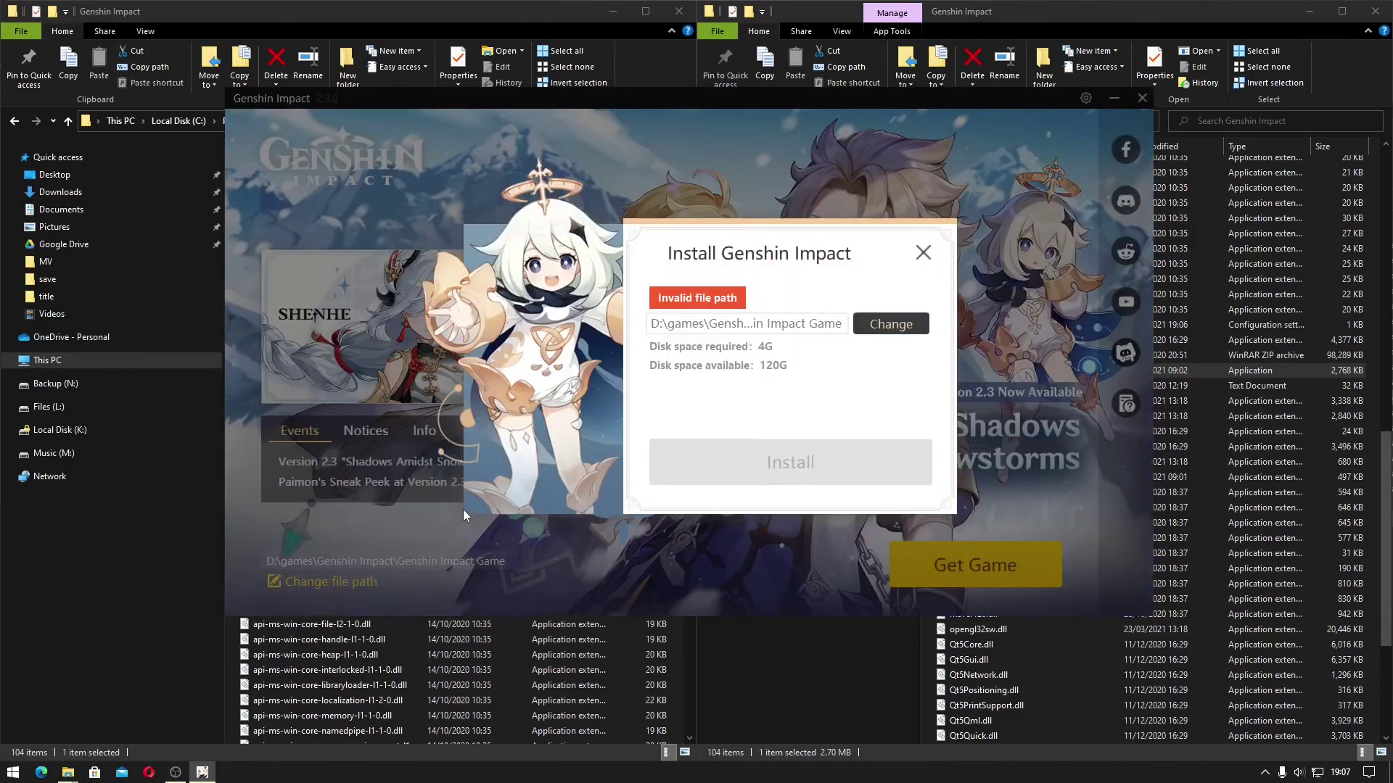
pyautogui.click(320, 7)
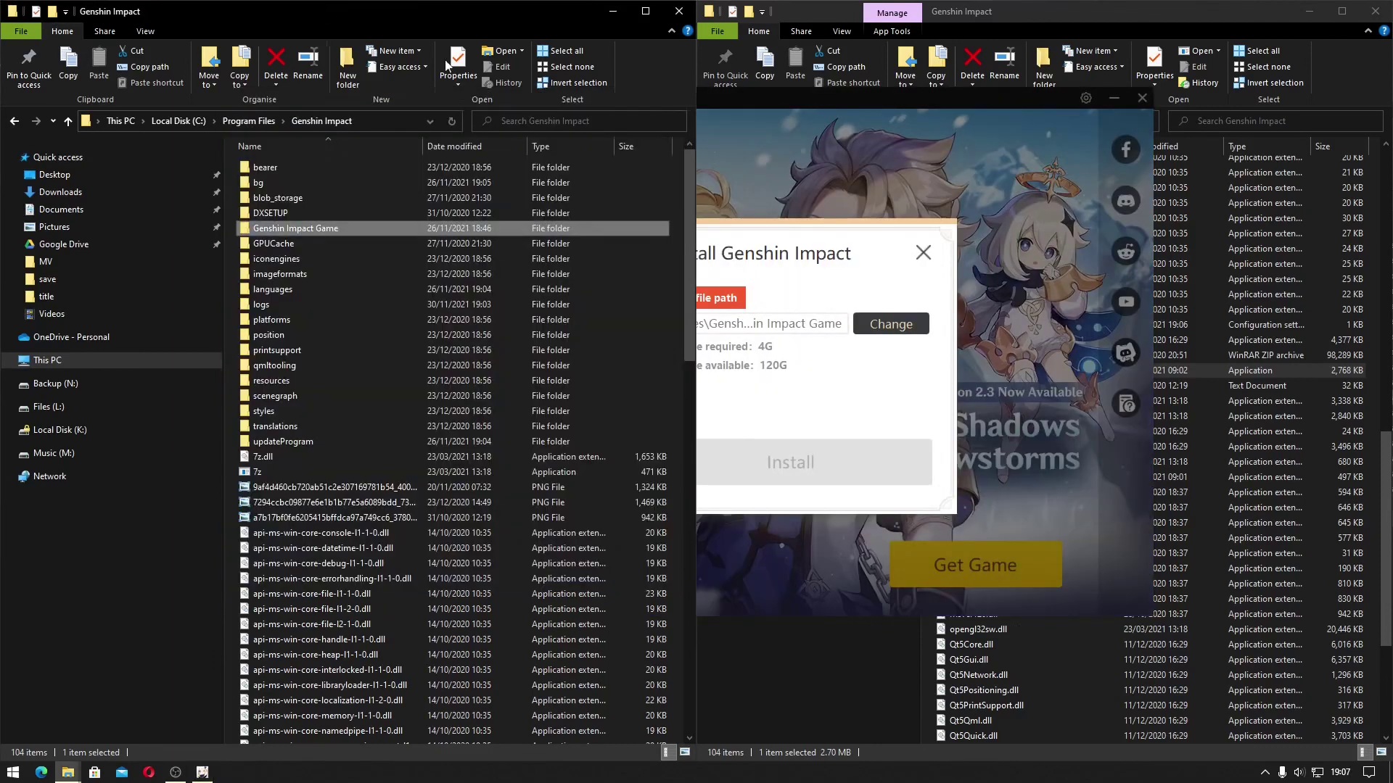
pyautogui.click(365, 117)
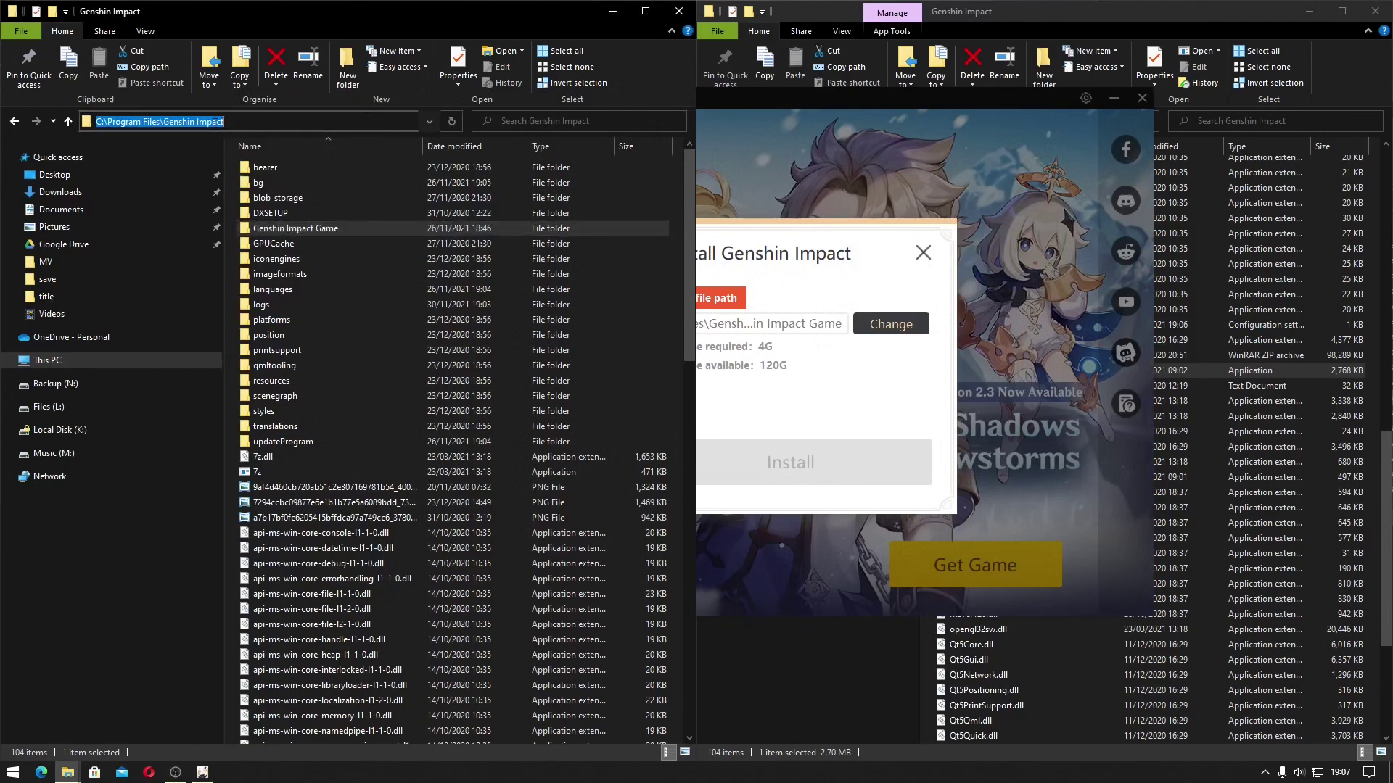
pyautogui.rightClick(220, 121)
pyautogui.click(264, 170)
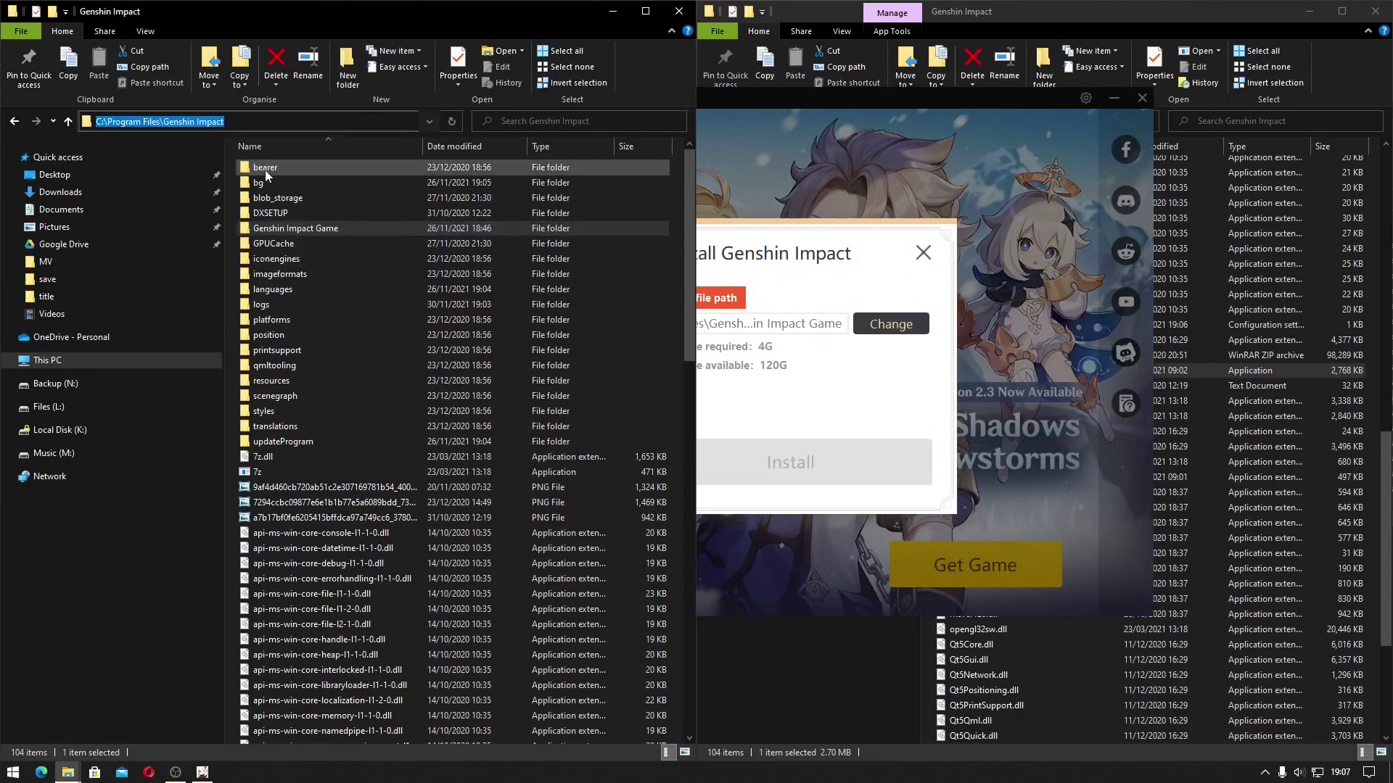
pyautogui.click(763, 252)
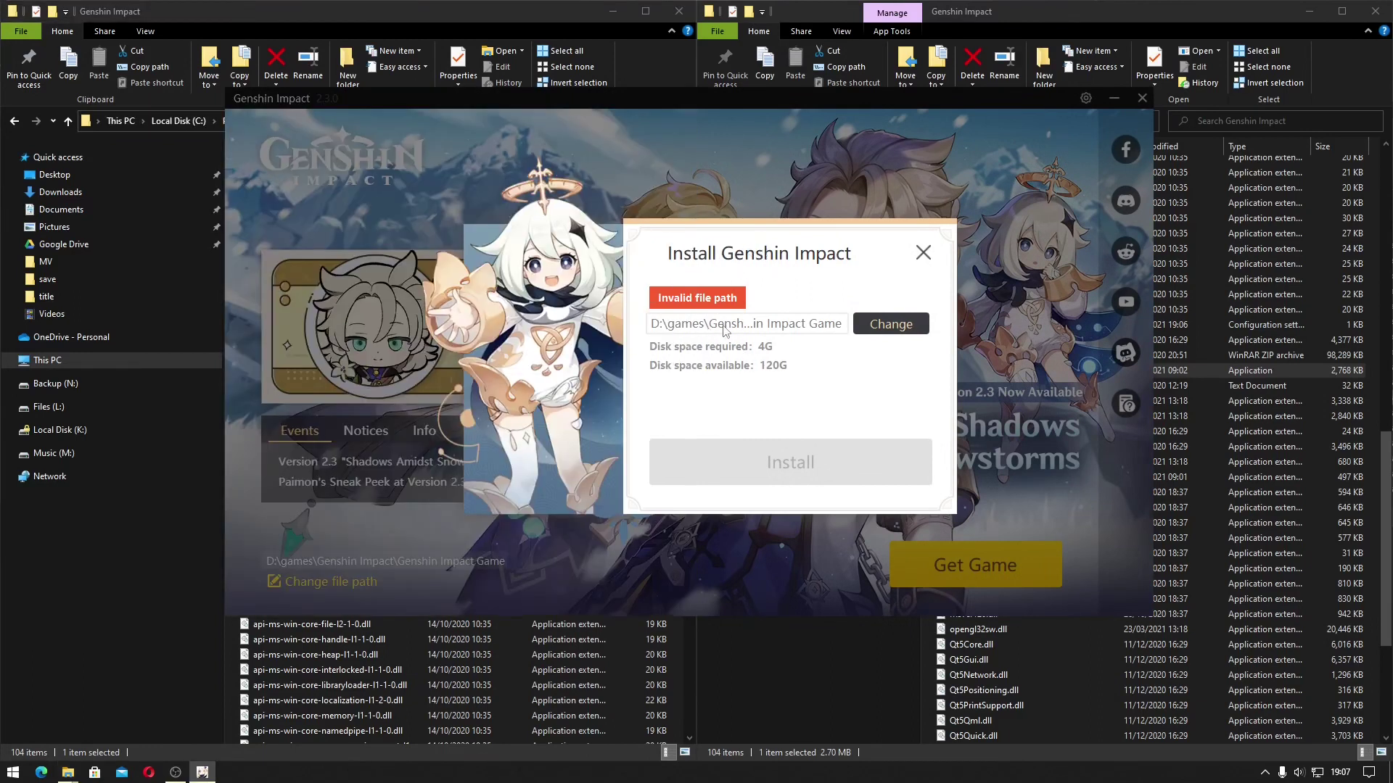
# - Try to set the install destination to C:\Program Files\Genshin Impact and continue with the non-empty folder
pyautogui.click(881, 323)
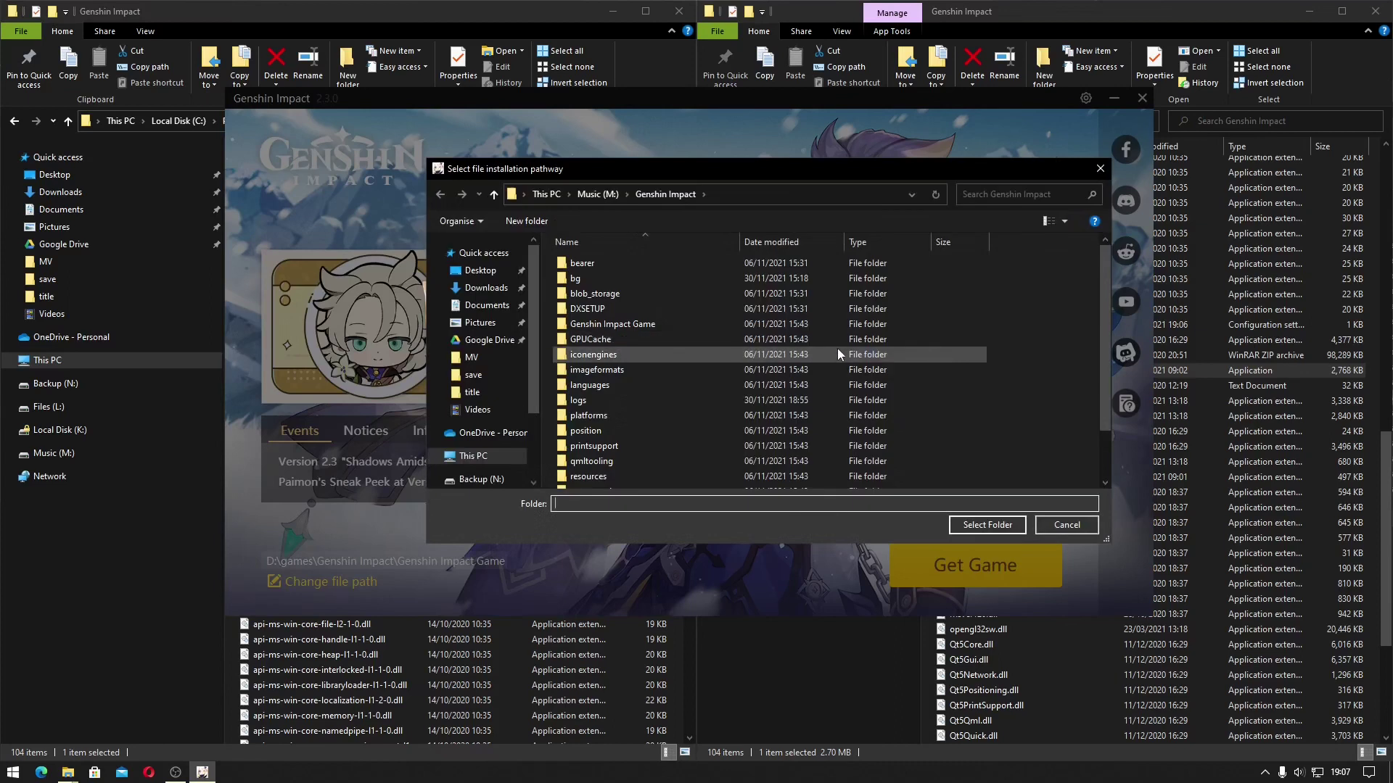
pyautogui.click(752, 197)
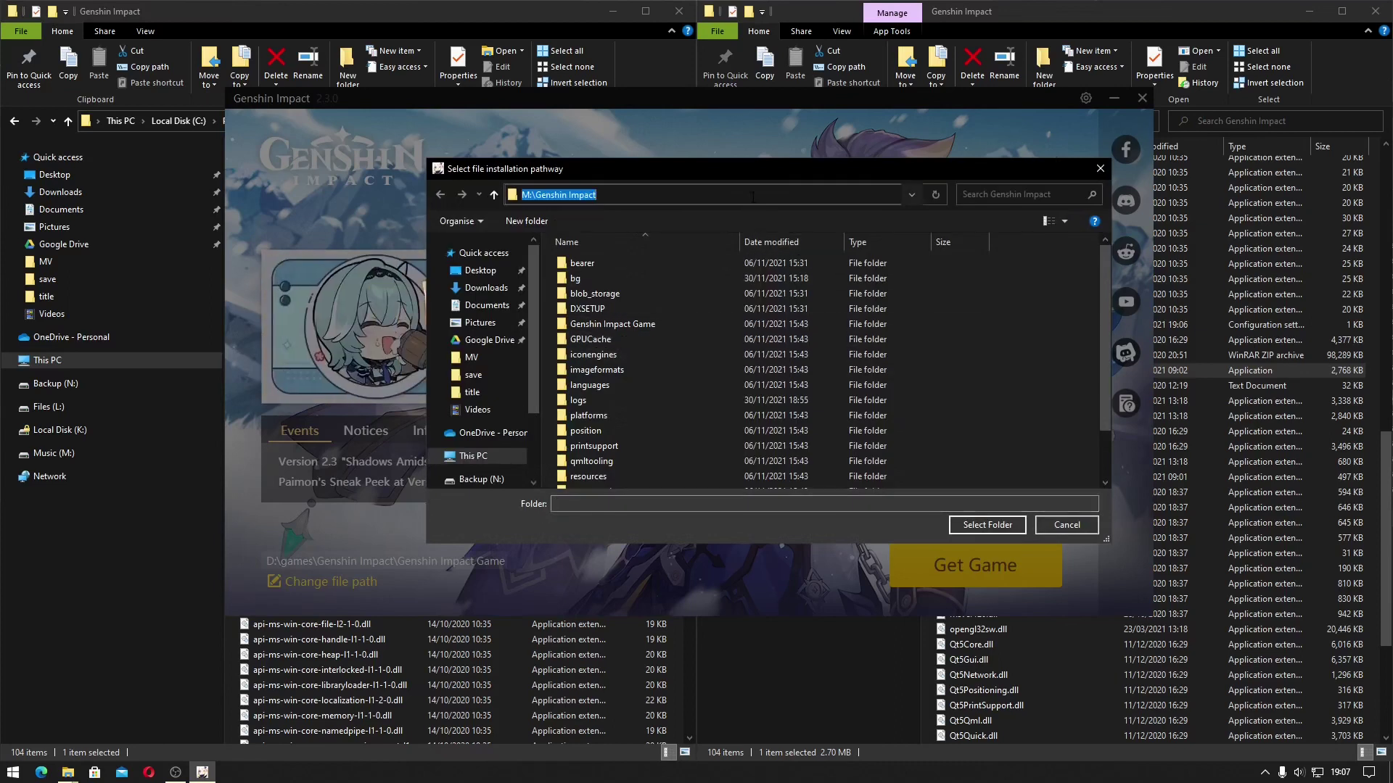
pyautogui.rightClick(752, 197)
pyautogui.click(787, 260)
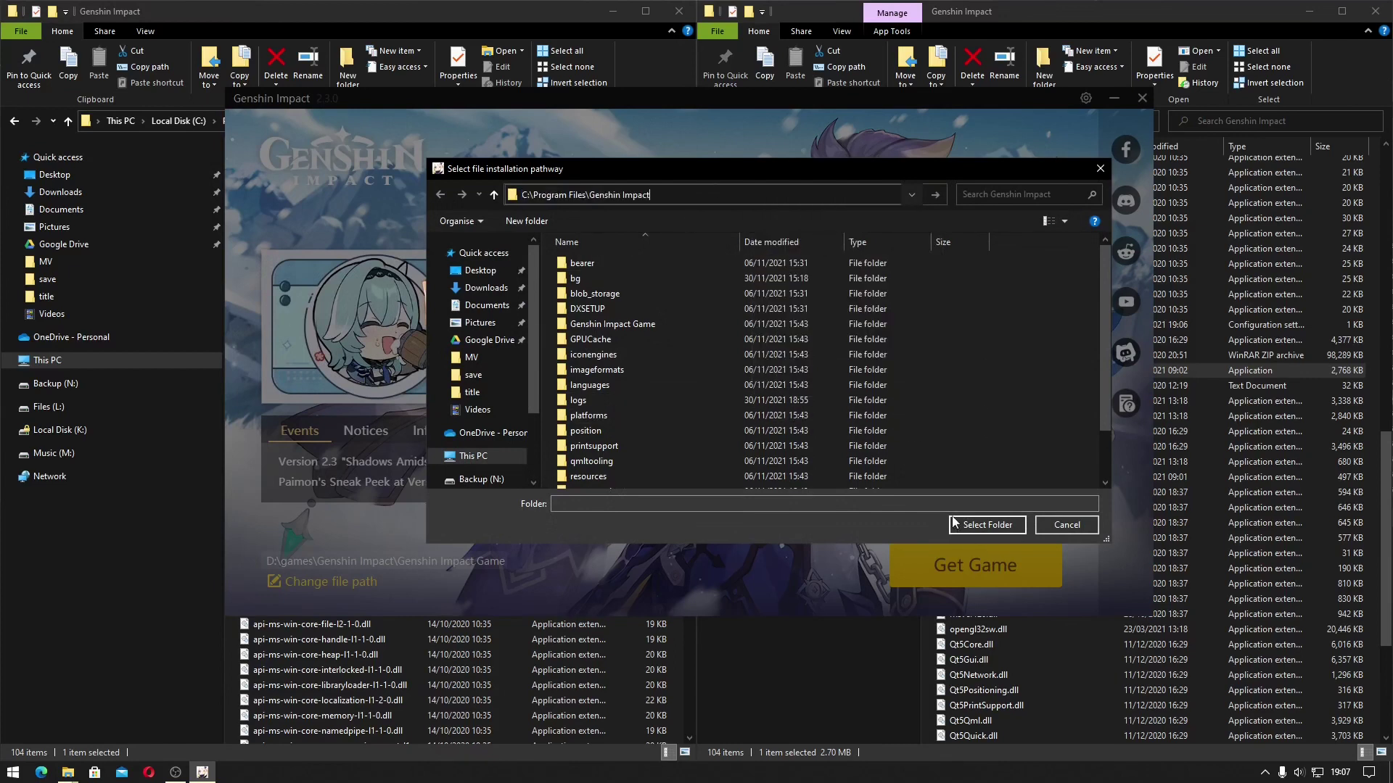
pyautogui.click(975, 531)
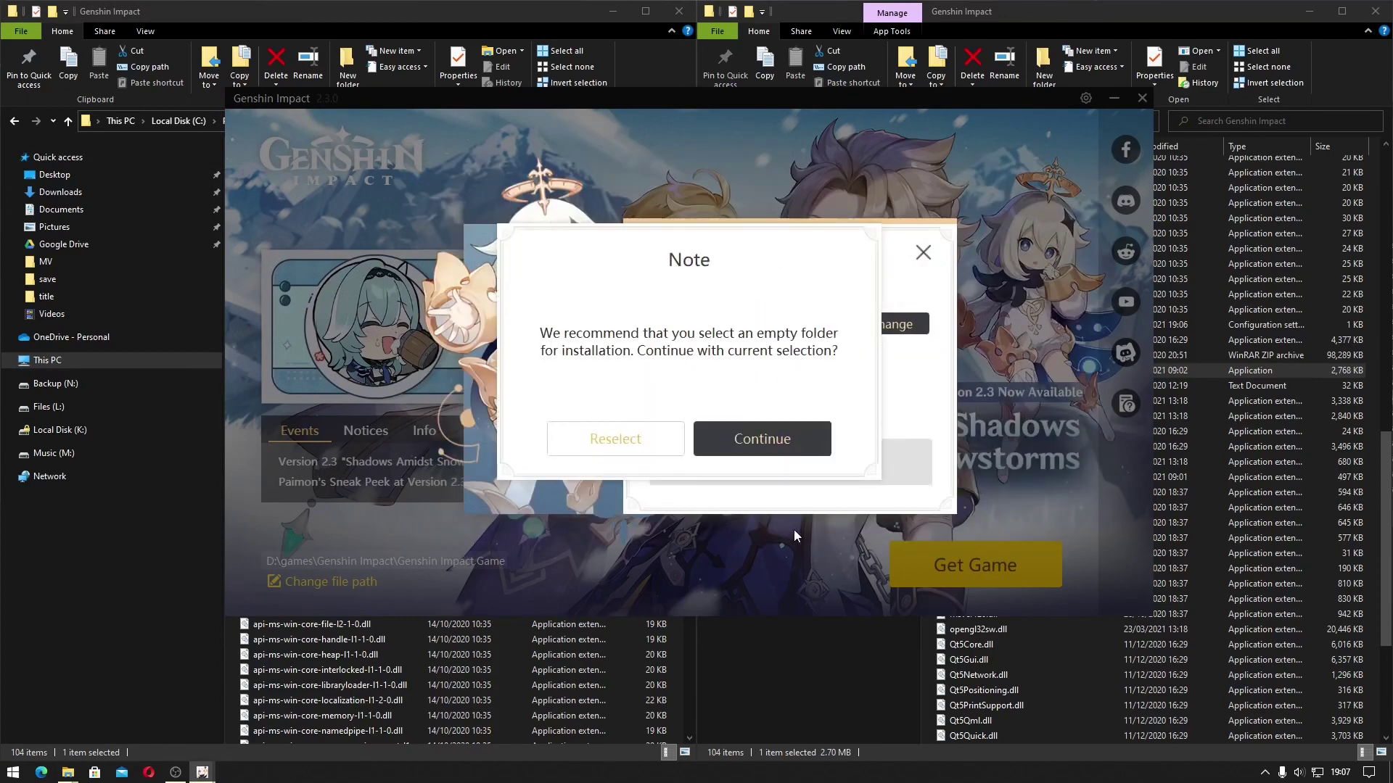
pyautogui.click(767, 438)
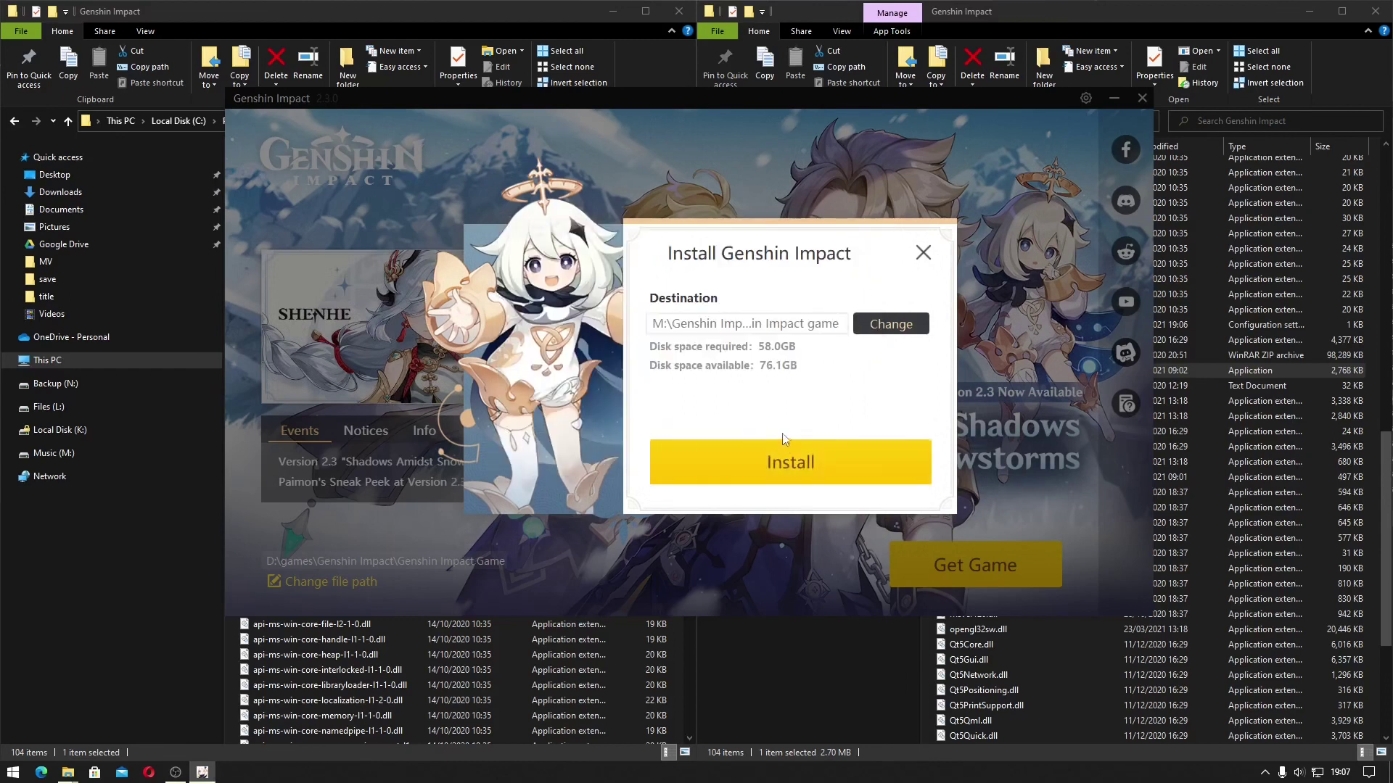
# - Reselect M:\Genshin Impact\Genshin Impact Game as the install destination and start the installation
pyautogui.click(884, 324)
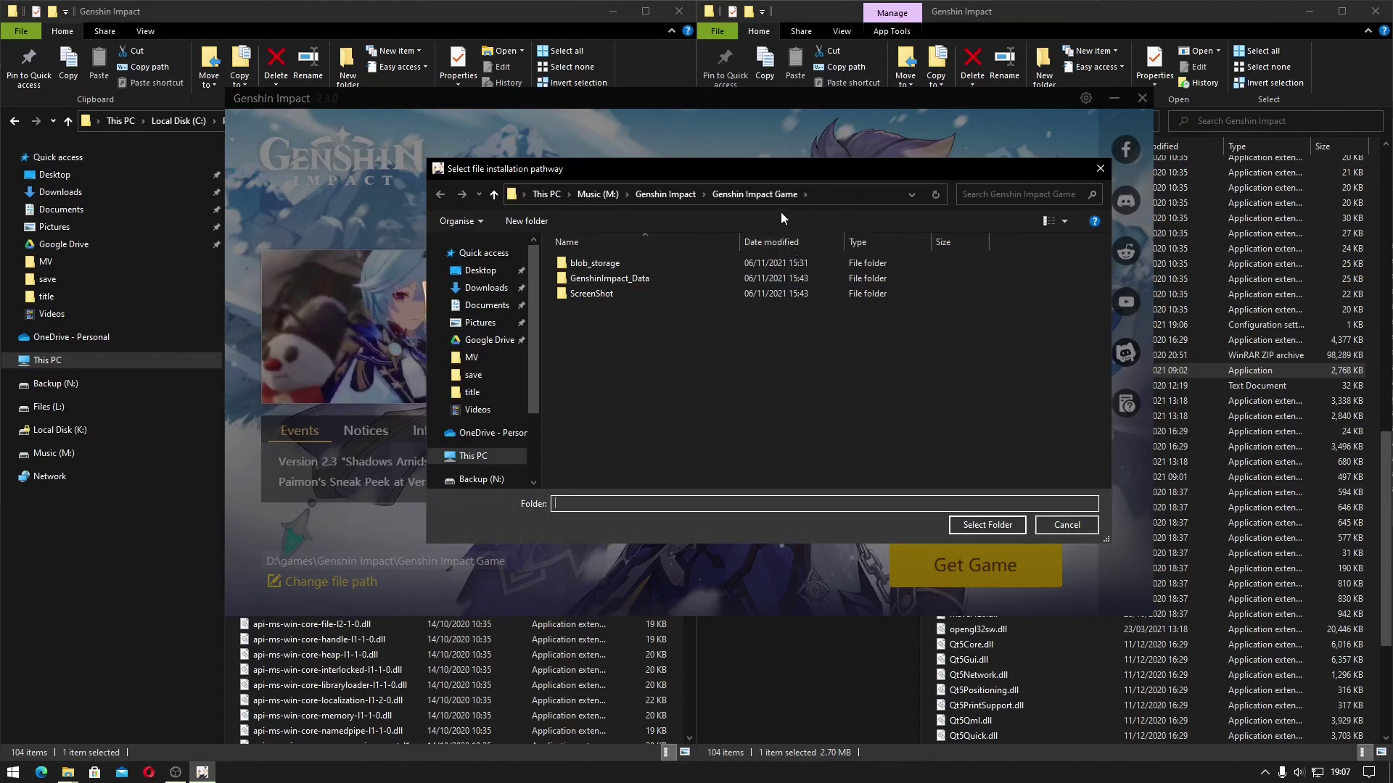
pyautogui.click(993, 524)
pyautogui.click(807, 437)
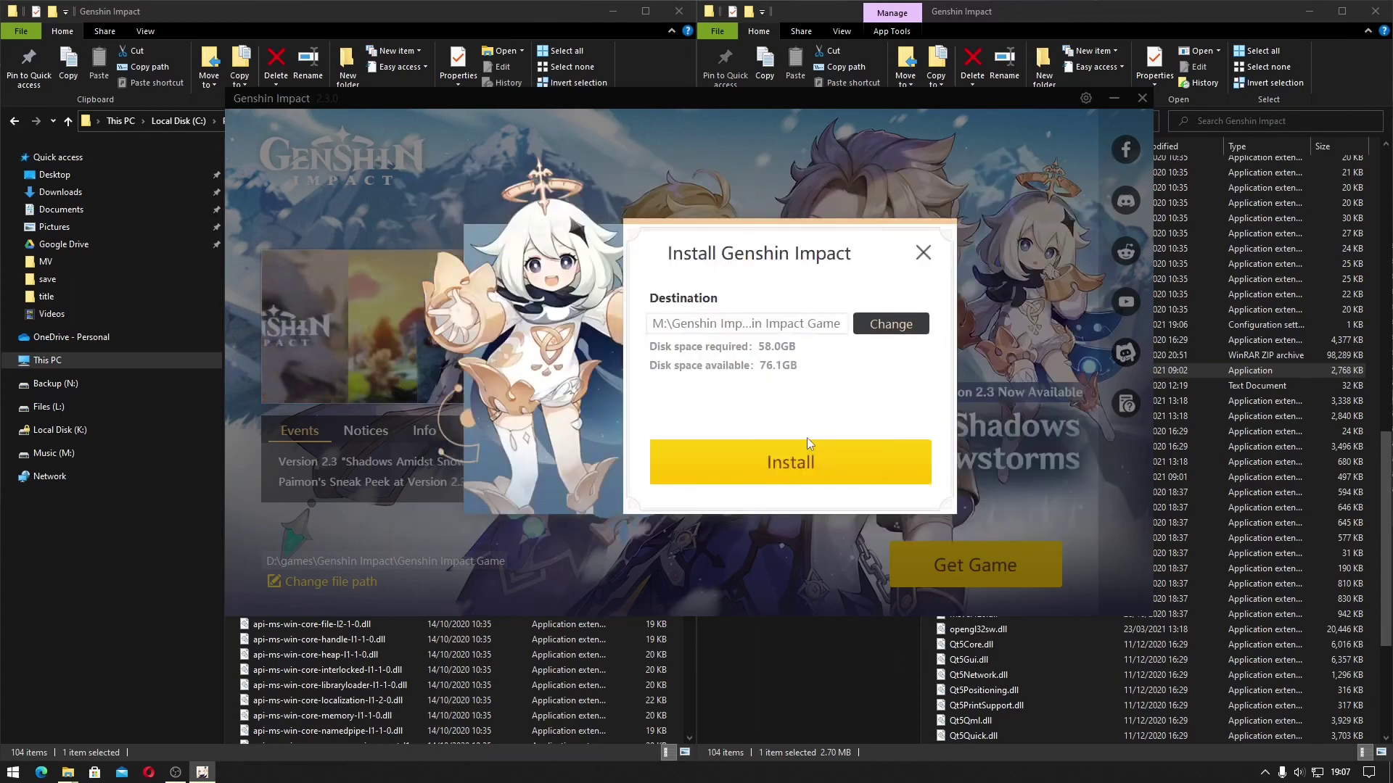
pyautogui.click(794, 479)
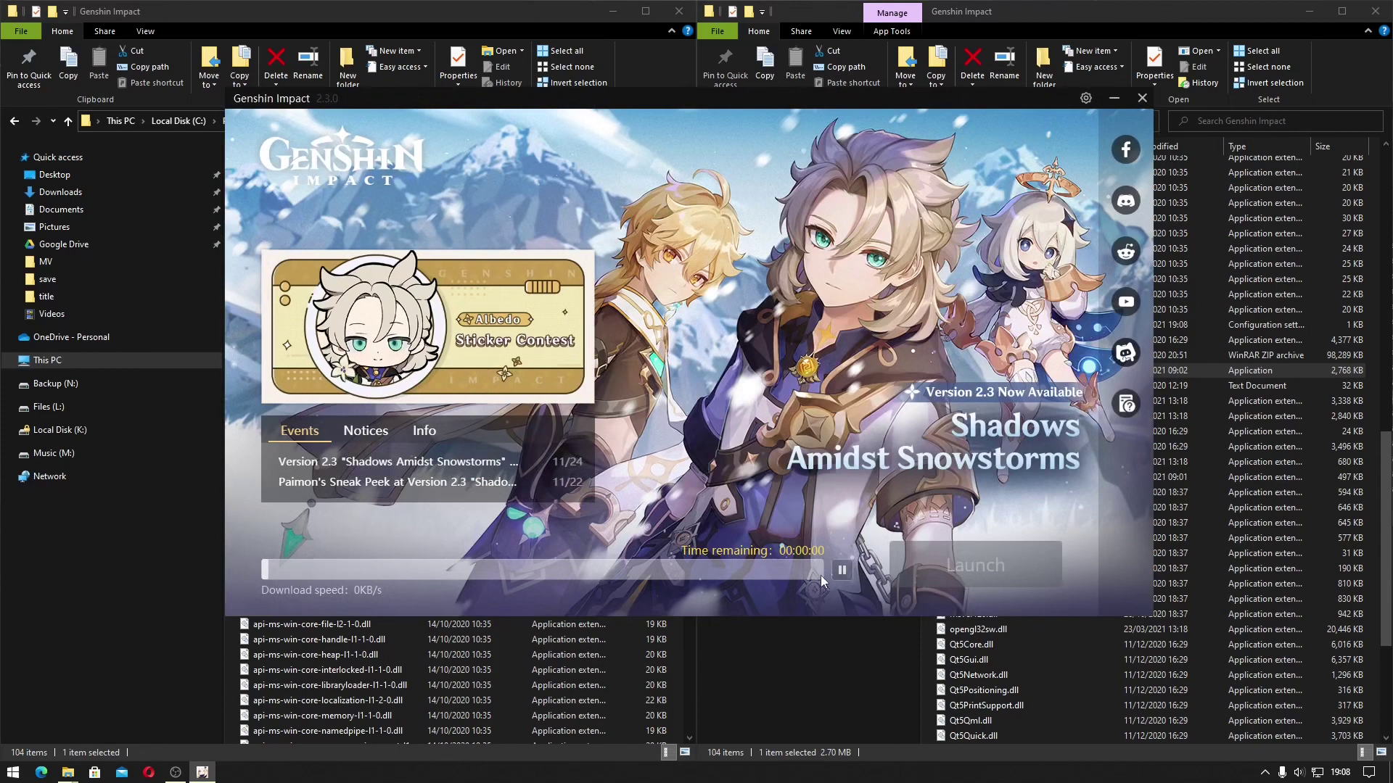
# - Pause the download and restart the launcher from the M: drive, allowing it to make changes to the device
pyautogui.click(841, 571)
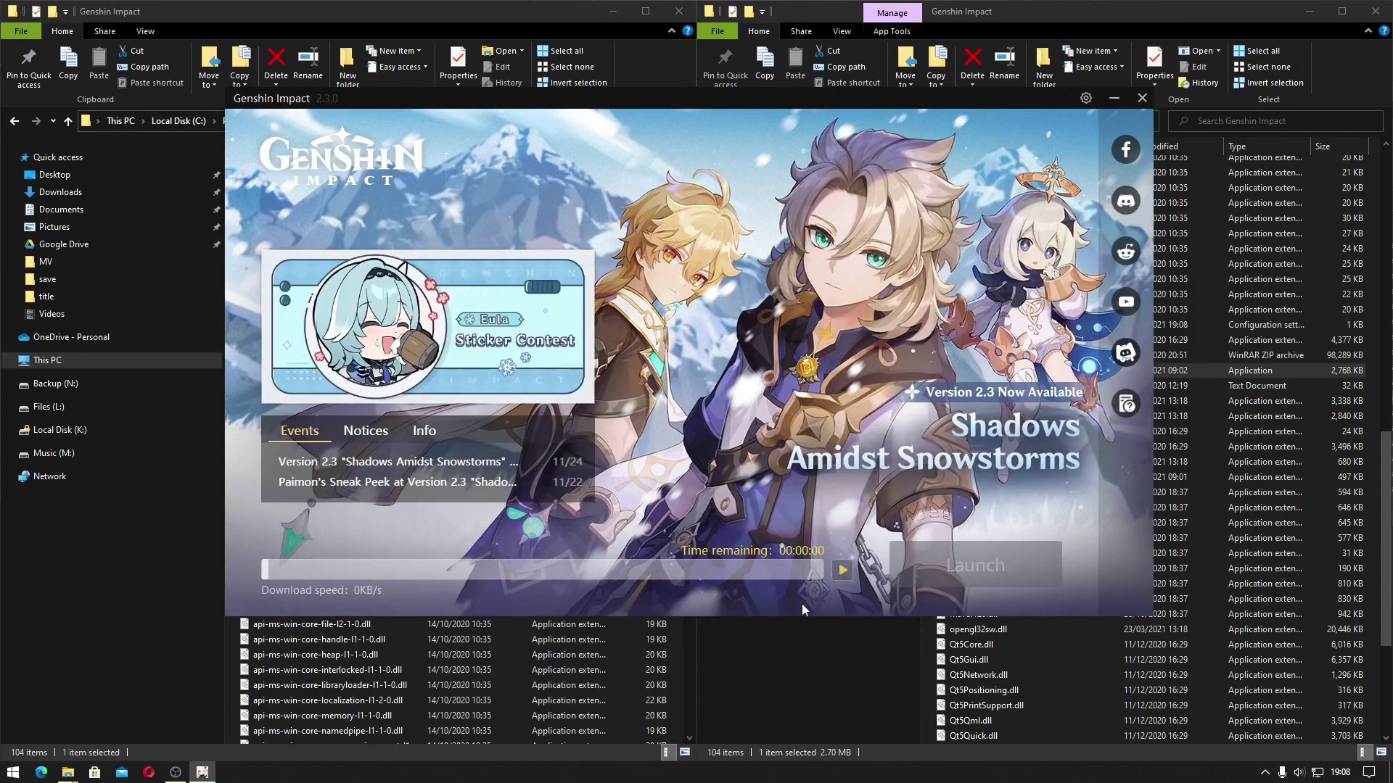
pyautogui.click(1143, 98)
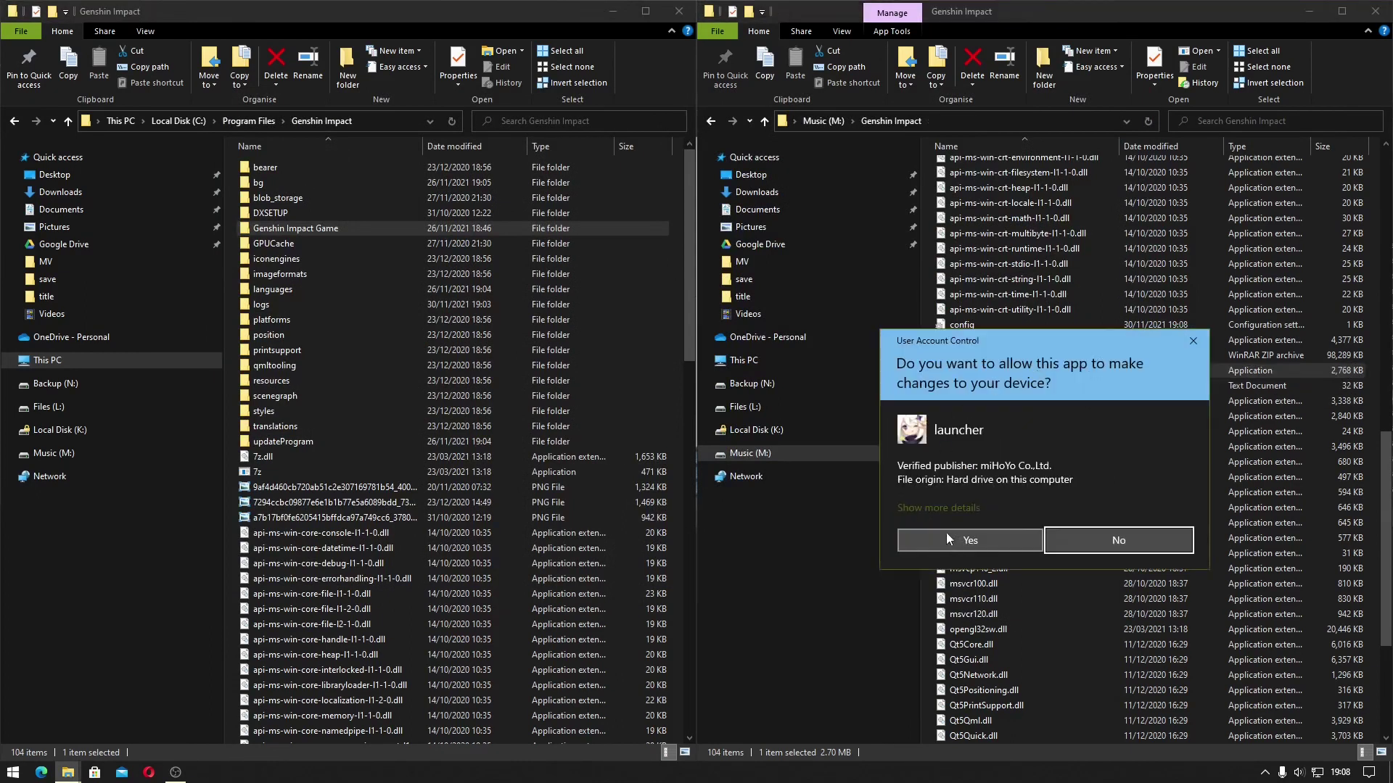
pyautogui.click(948, 541)
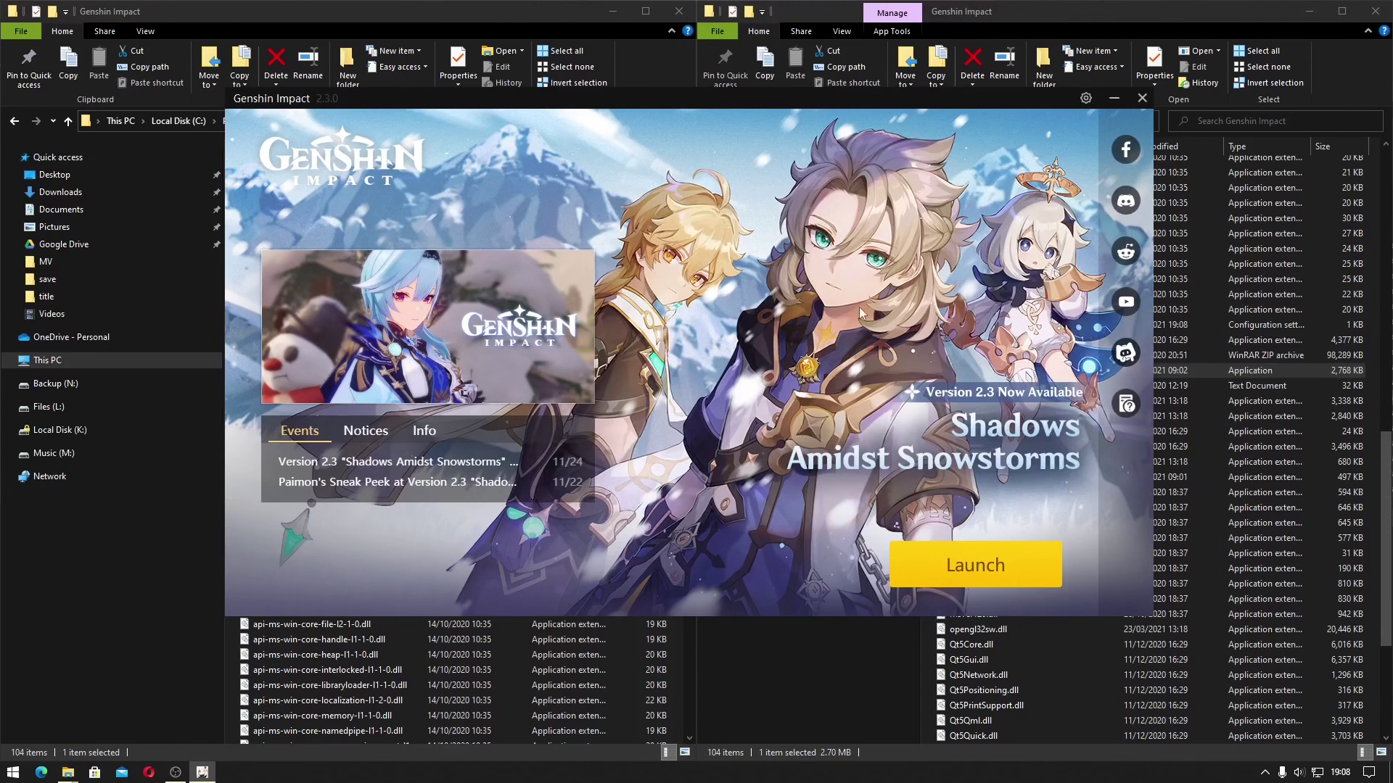
# - From the Game resources settings, open the game files folder picker and go to C:\Program Files\Genshin Impact
pyautogui.click(1084, 100)
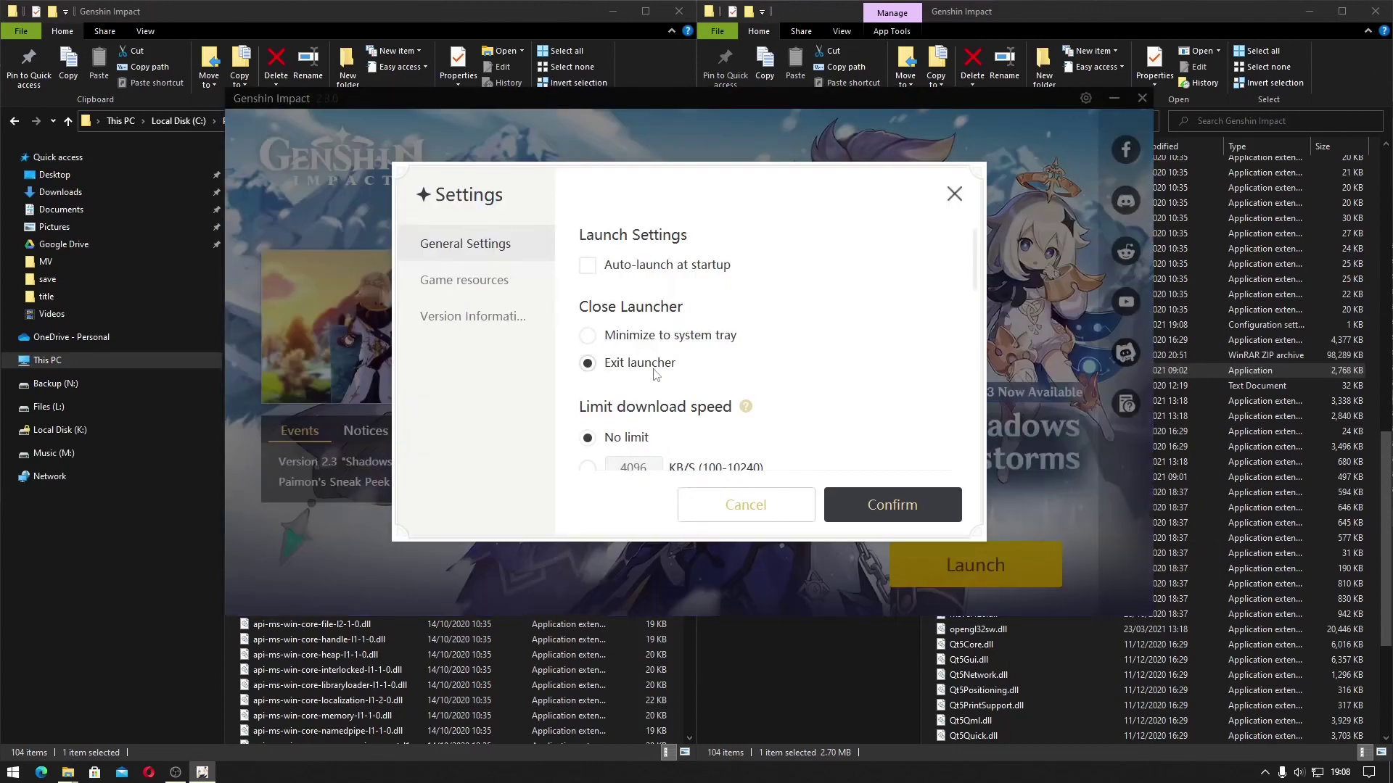
pyautogui.click(464, 281)
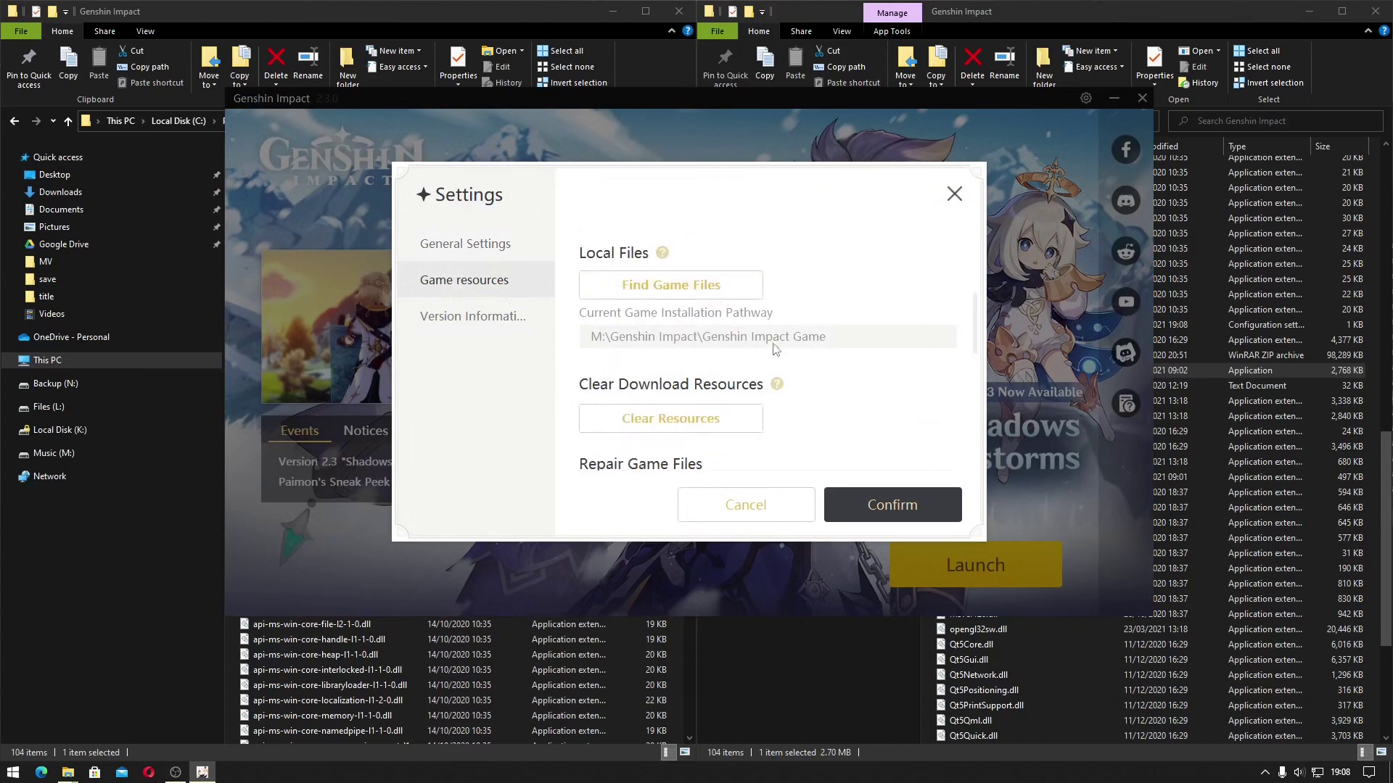
pyautogui.click(698, 290)
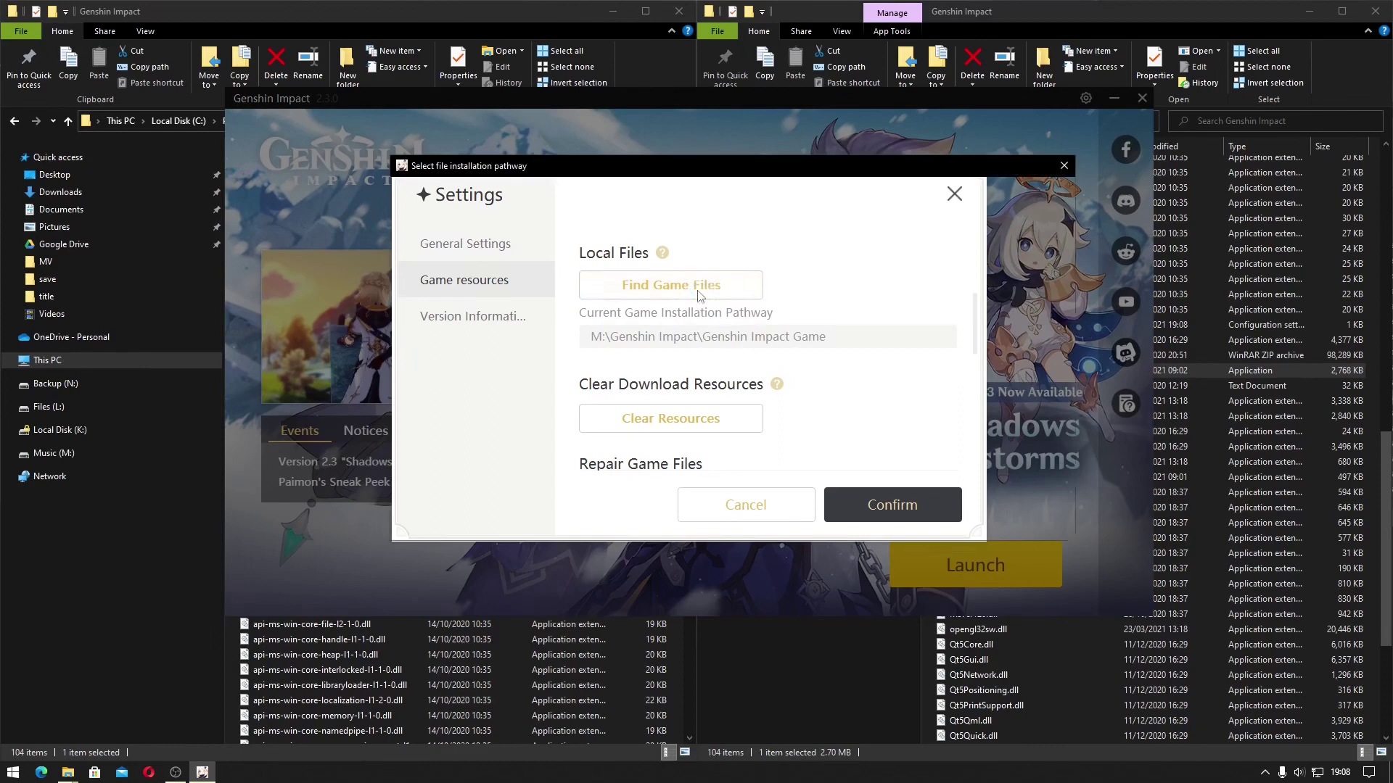
pyautogui.click(791, 191)
pyautogui.rightClick(791, 189)
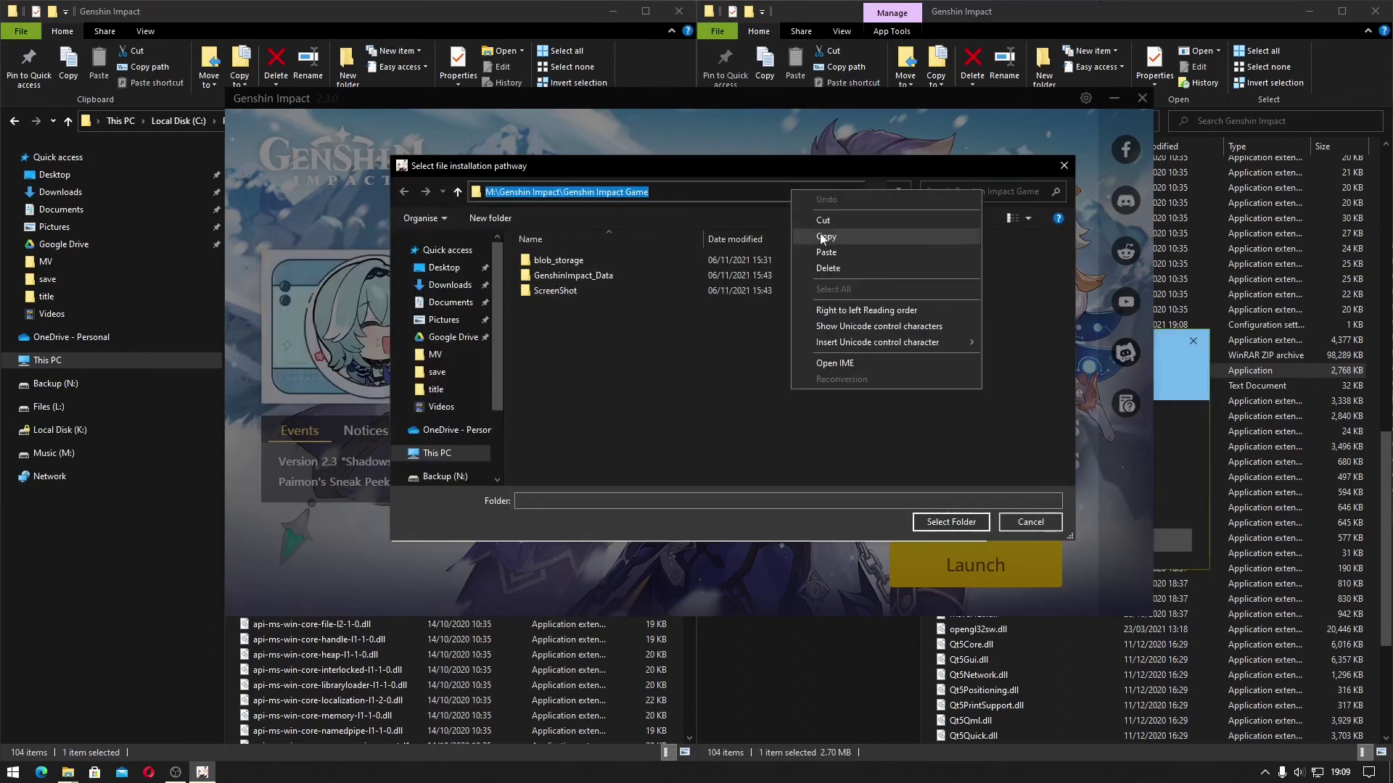
pyautogui.click(826, 251)
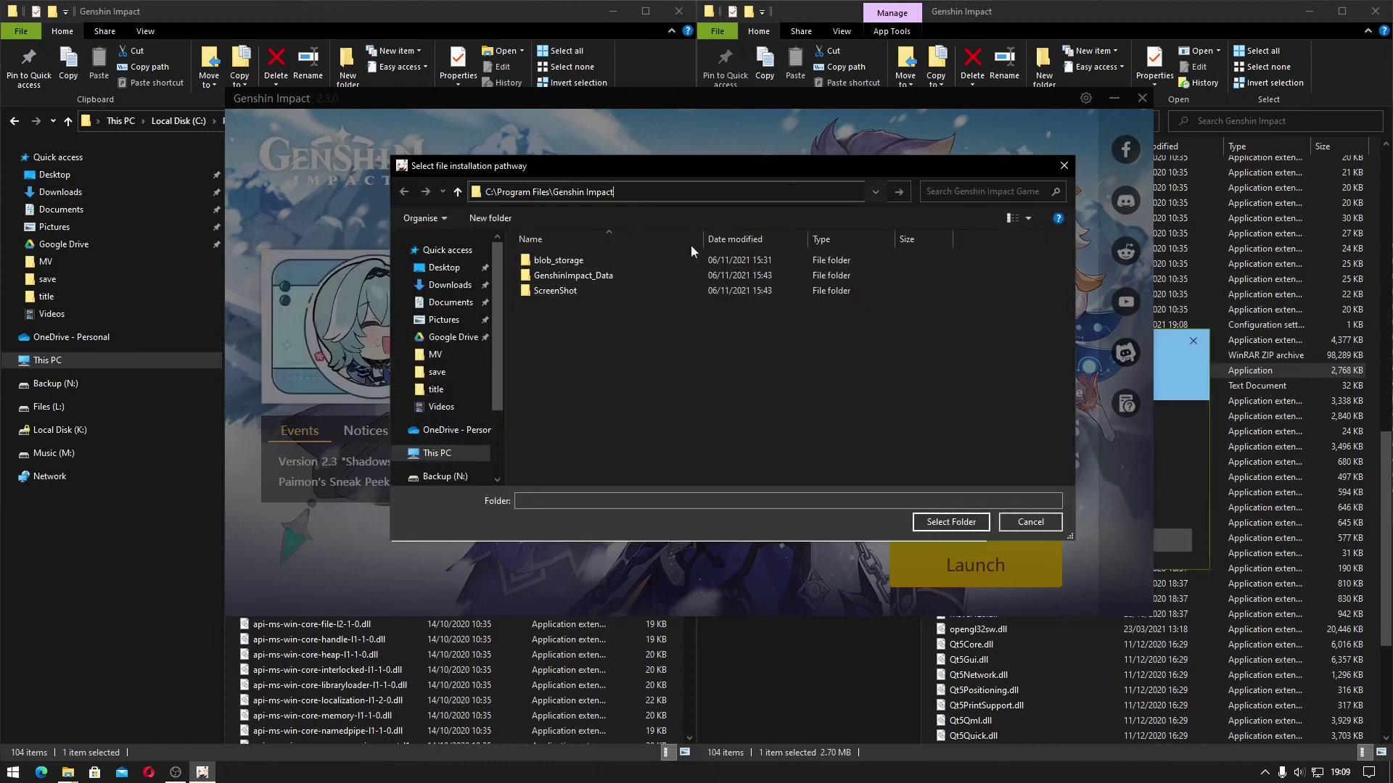
pyautogui.press('Return')
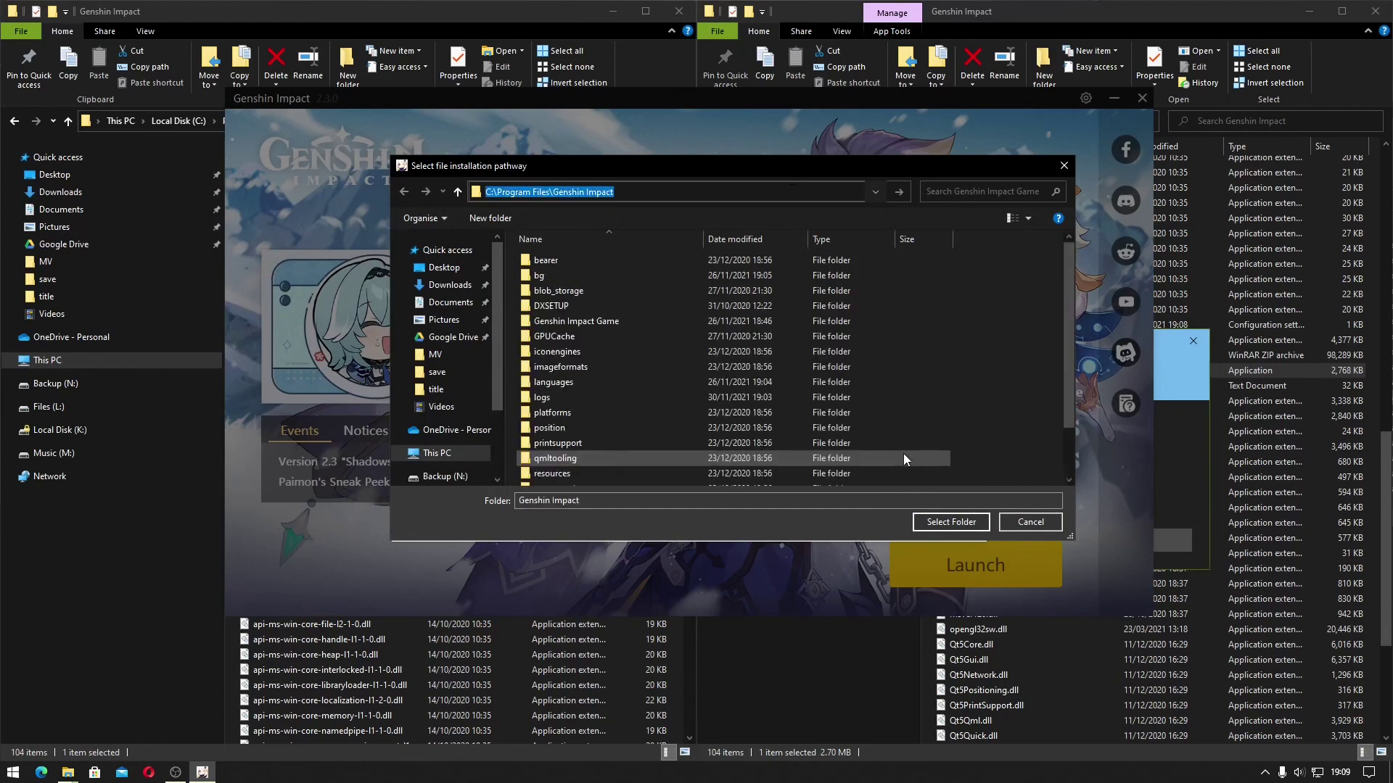
# - Select C:\Program Files\Genshin Impact\Genshin Impact Game as the game installation pathway and confirm the settings
pyautogui.doubleClick(684, 321)
pyautogui.press('Return')
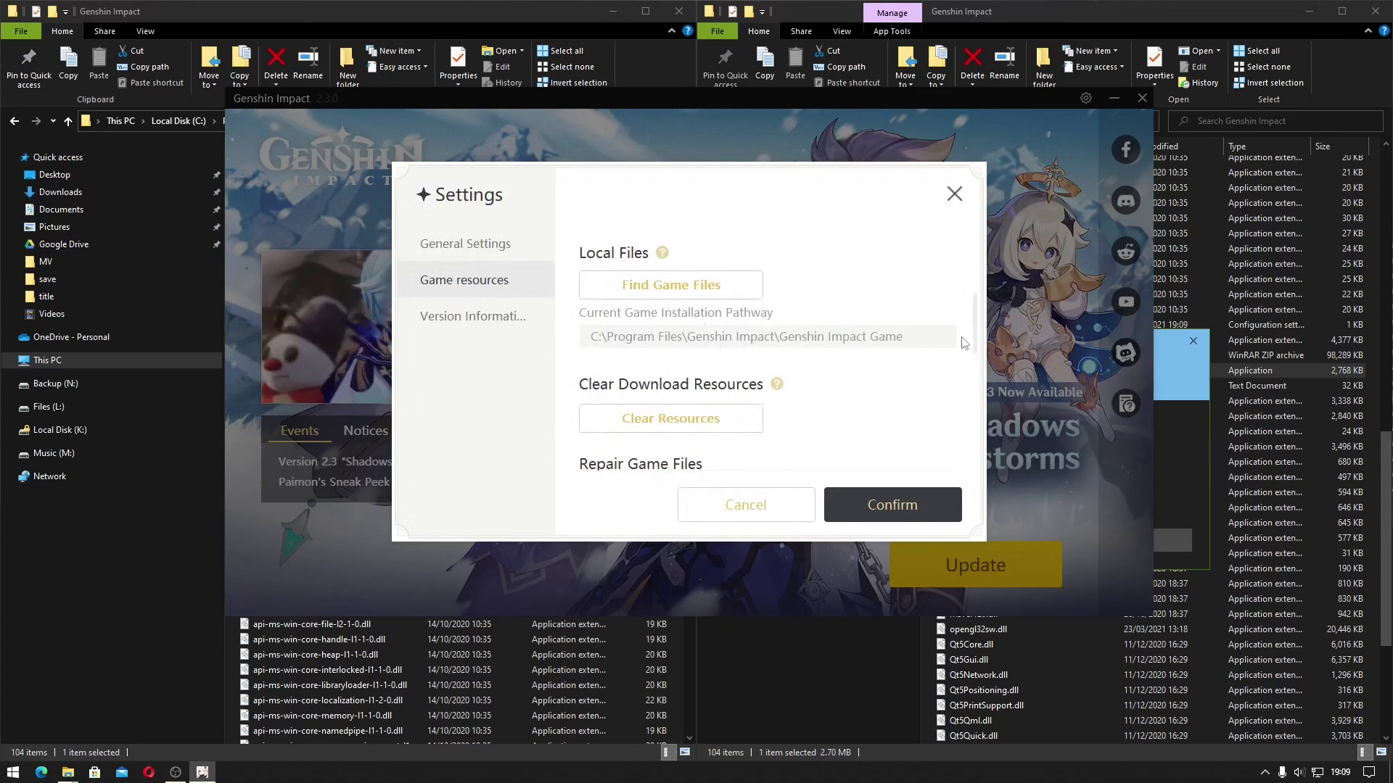
pyautogui.click(915, 501)
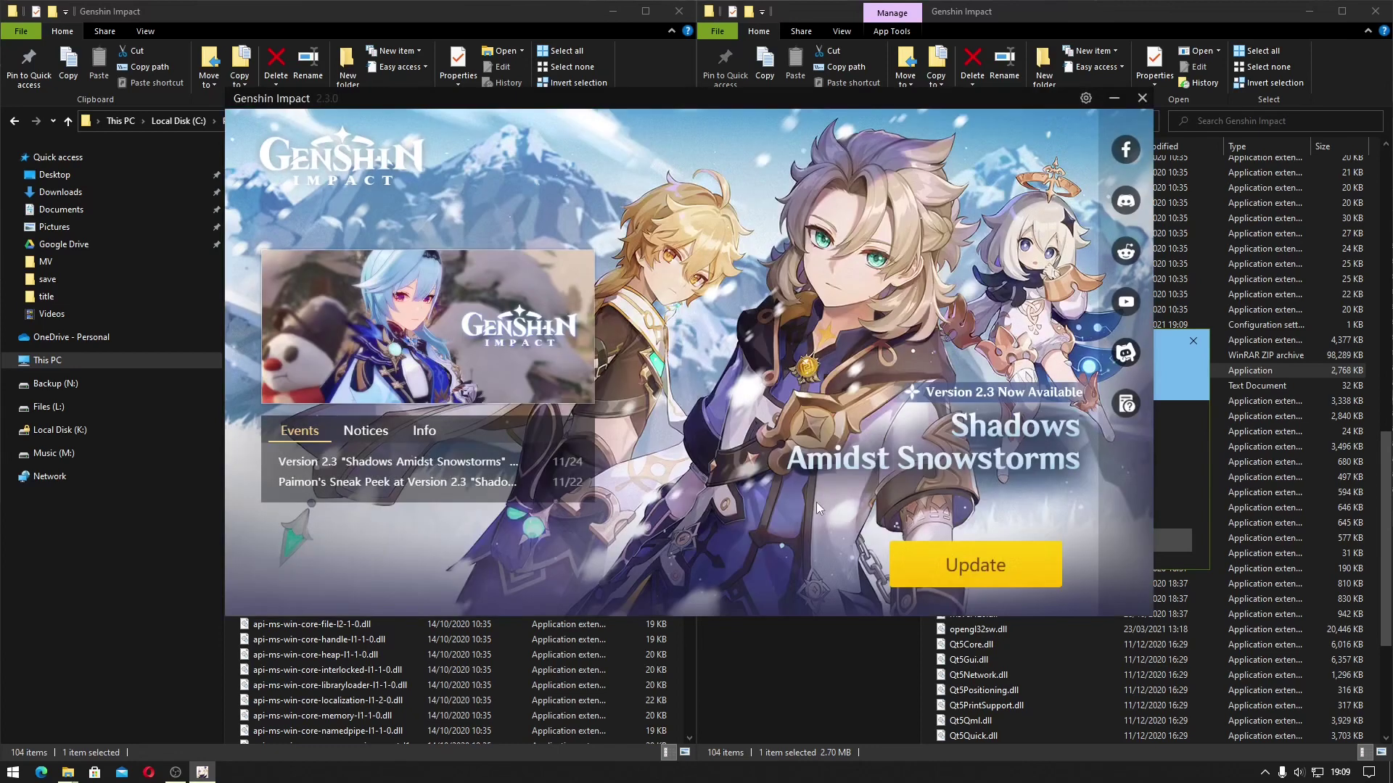
# - Start the game update, pause its download and check the Game resources settings, leaving them without changes
pyautogui.click(1007, 575)
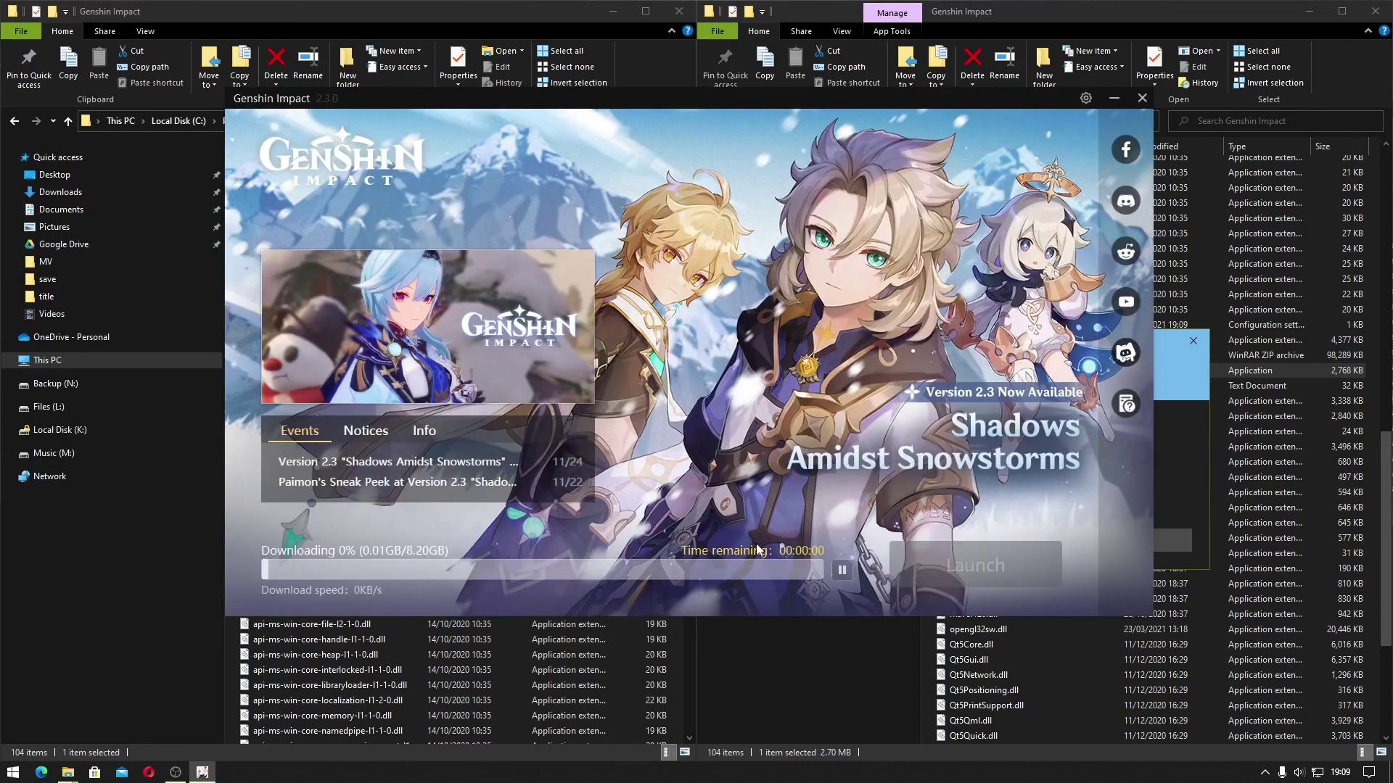
pyautogui.click(841, 574)
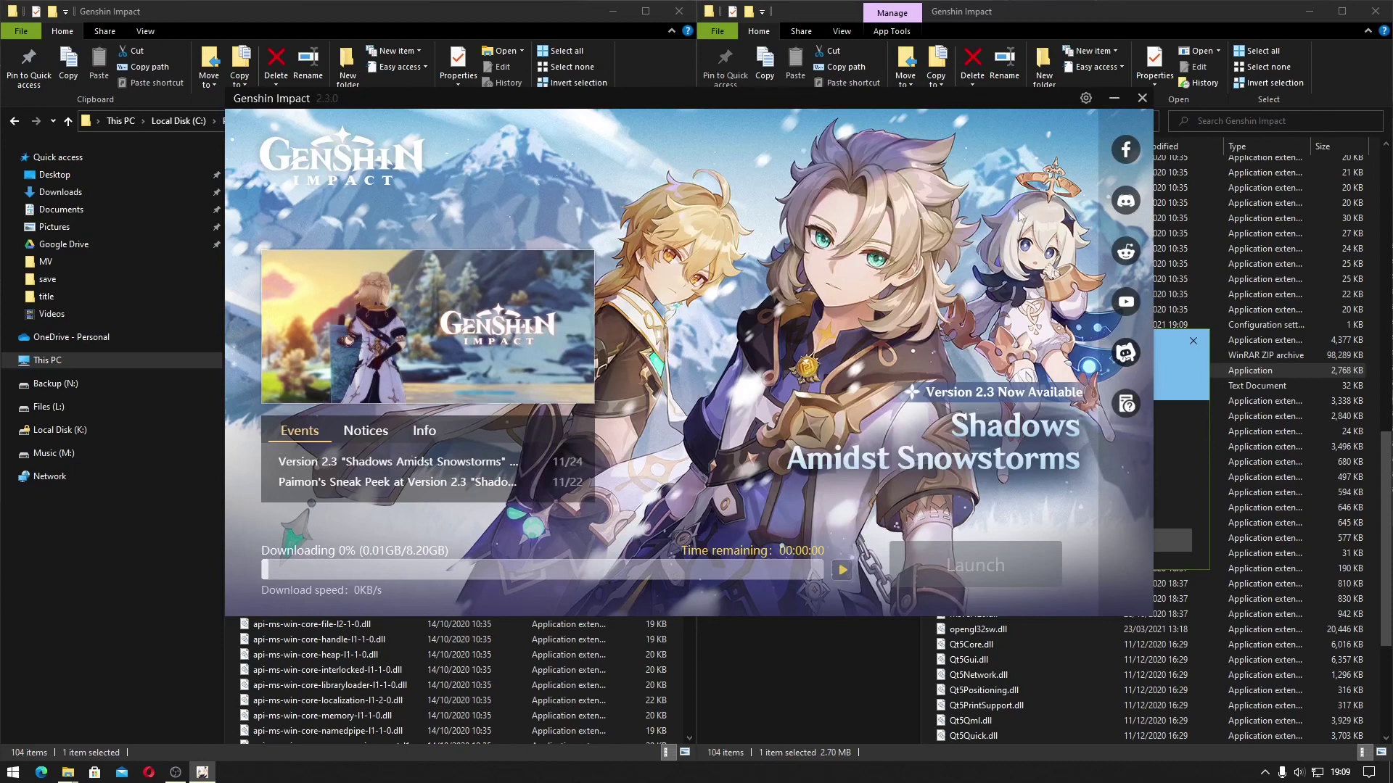
pyautogui.click(1086, 98)
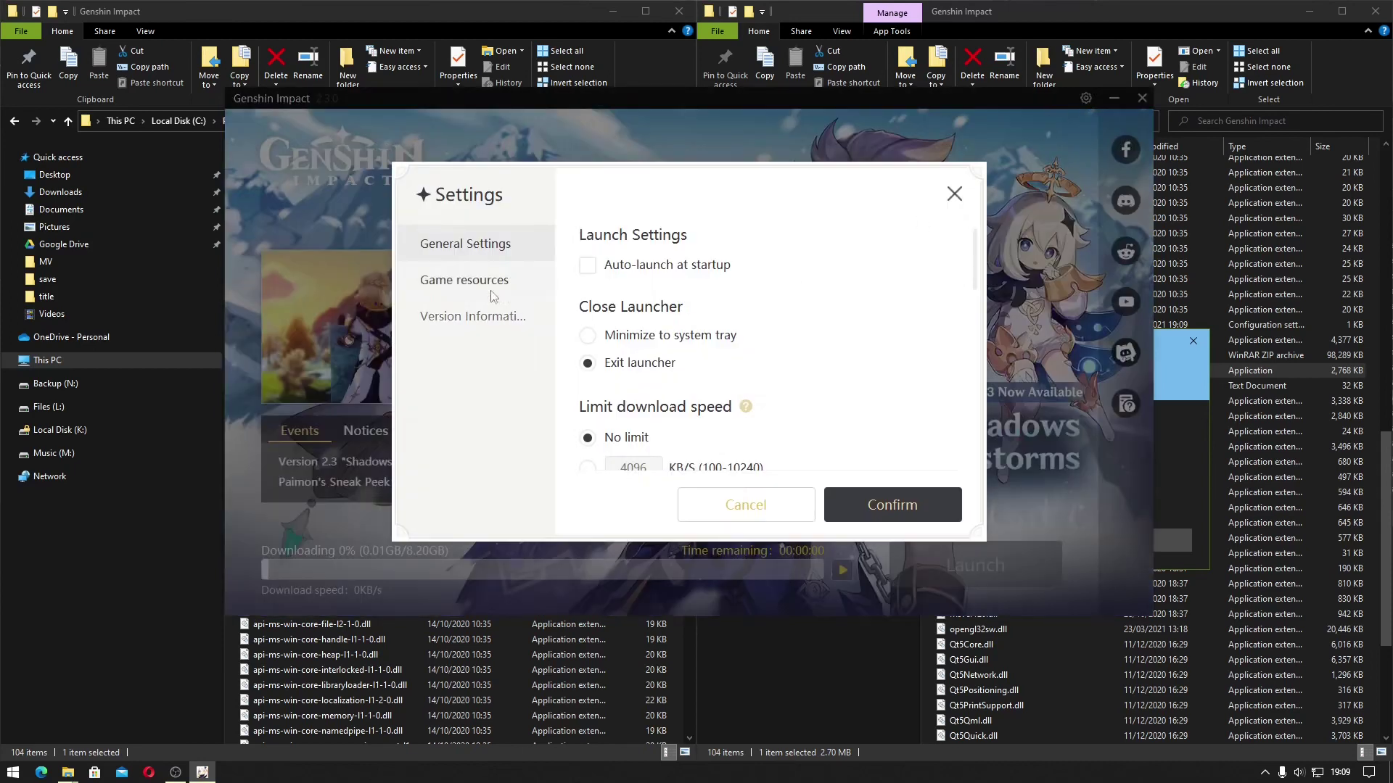
pyautogui.click(465, 280)
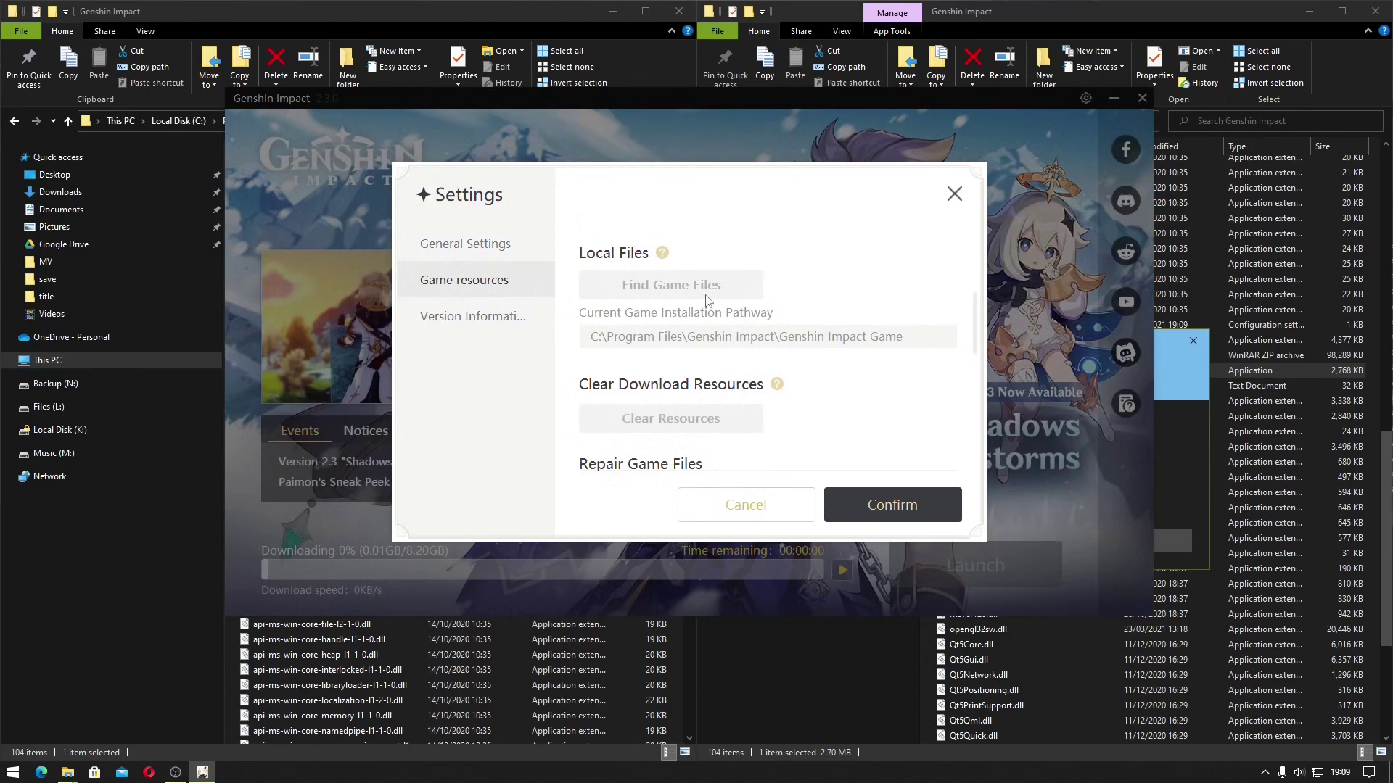
pyautogui.click(766, 510)
# - Close the launcher, decline the pending permission request and restart the launcher from M:\Genshin Impact, allowing it to make changes
pyautogui.click(1142, 99)
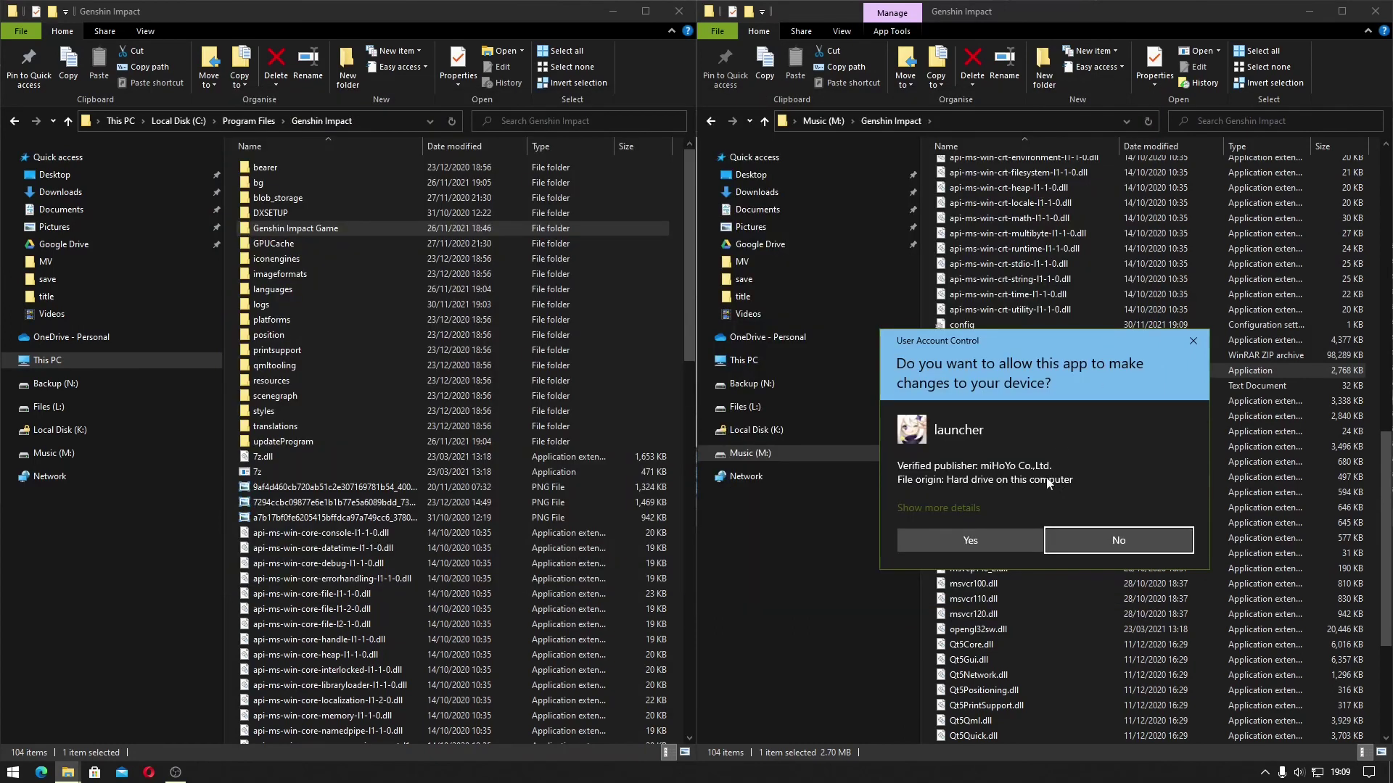
pyautogui.click(1104, 543)
pyautogui.doubleClick(1007, 375)
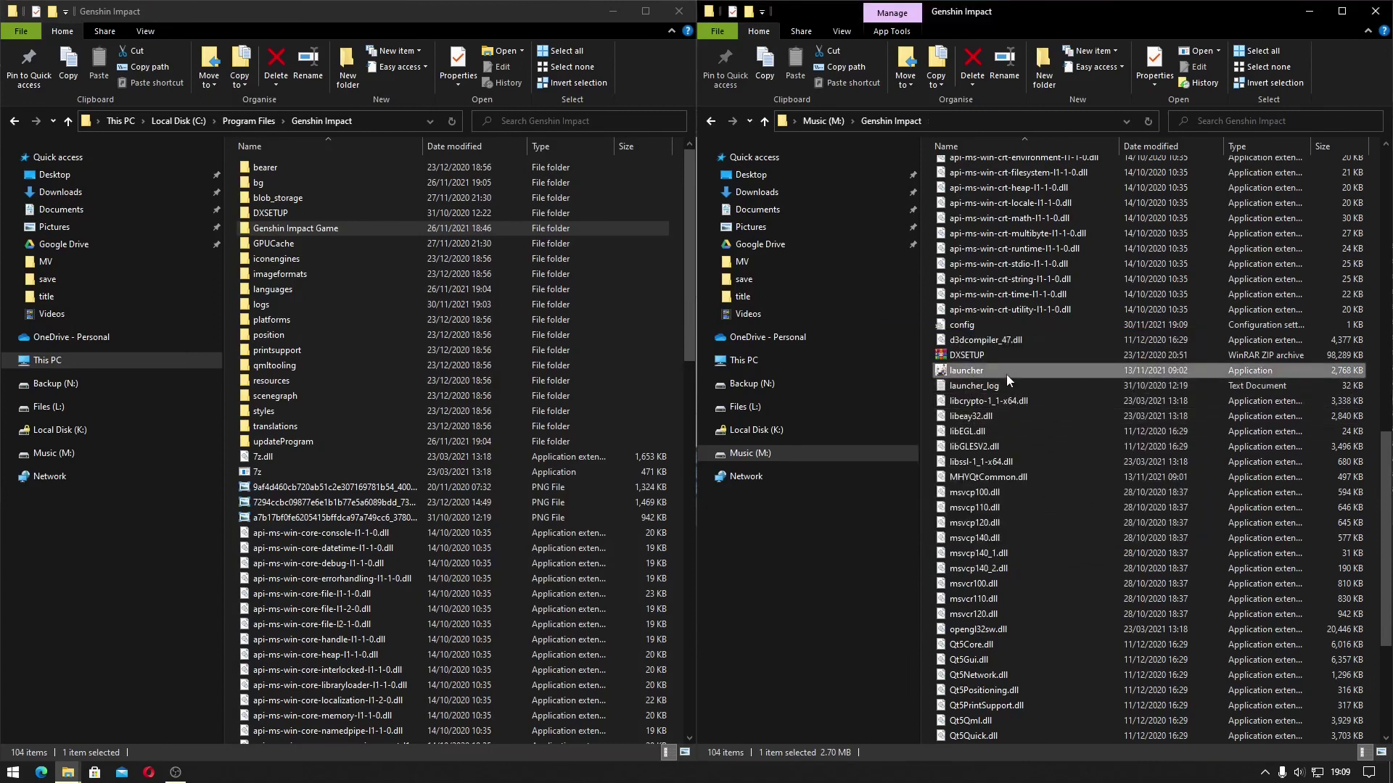
pyautogui.click(984, 543)
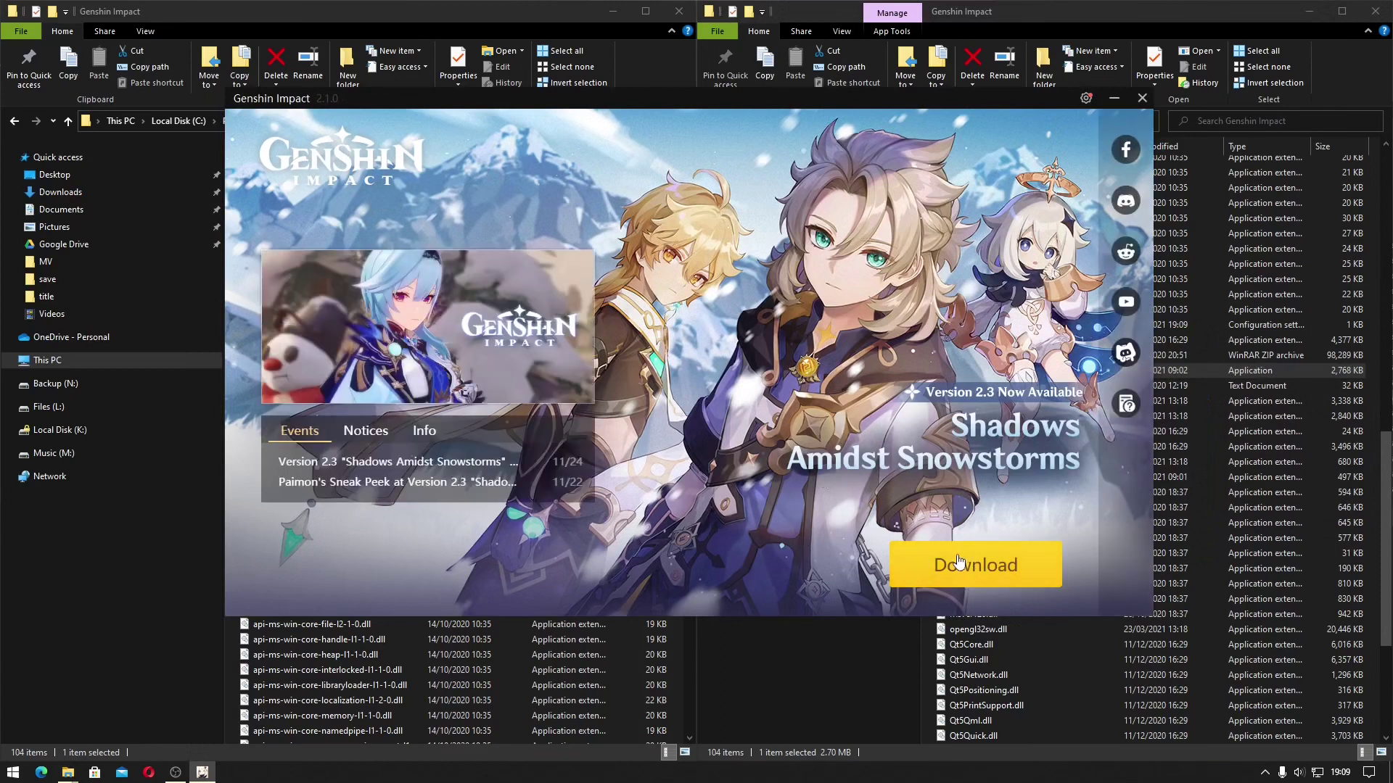
# - Open the folder picker for finding game files from the launcher's Game resources settings
pyautogui.click(1088, 99)
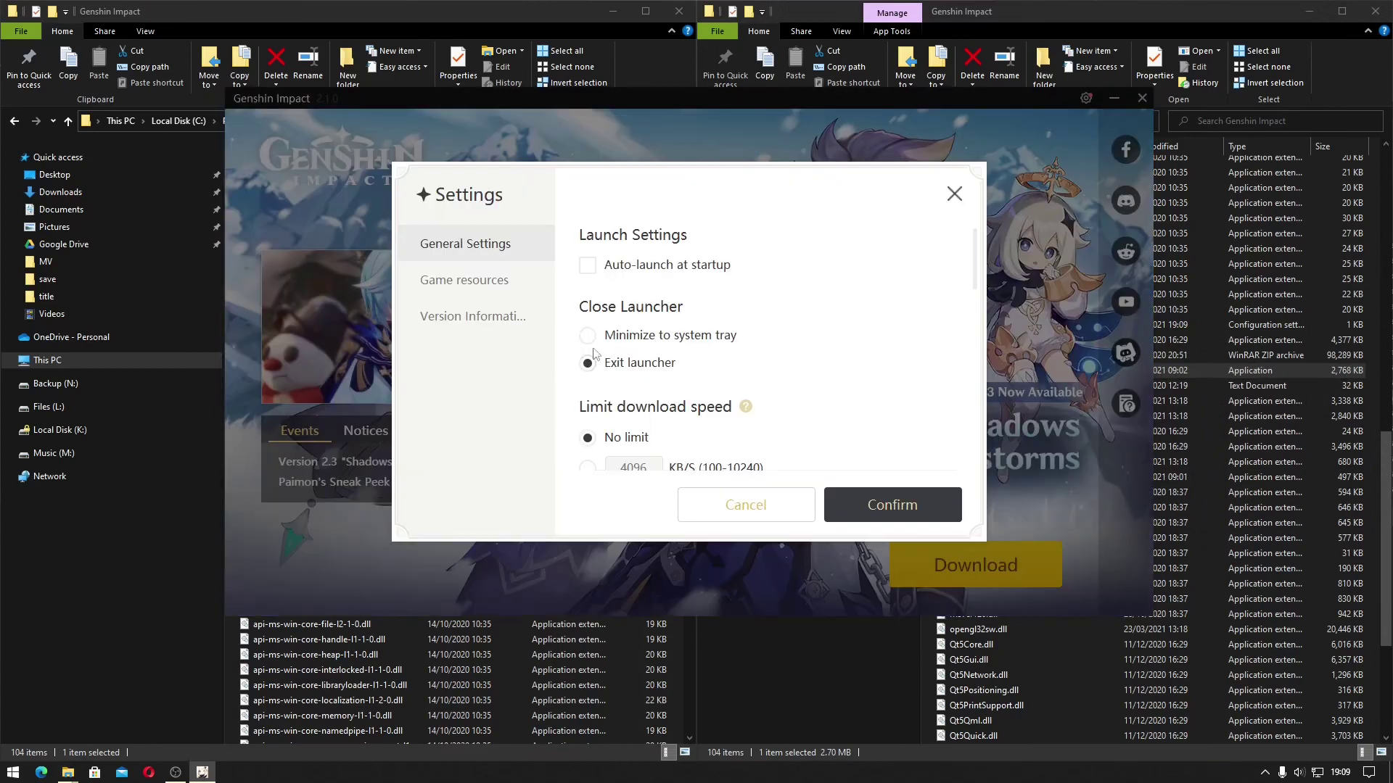
pyautogui.click(464, 280)
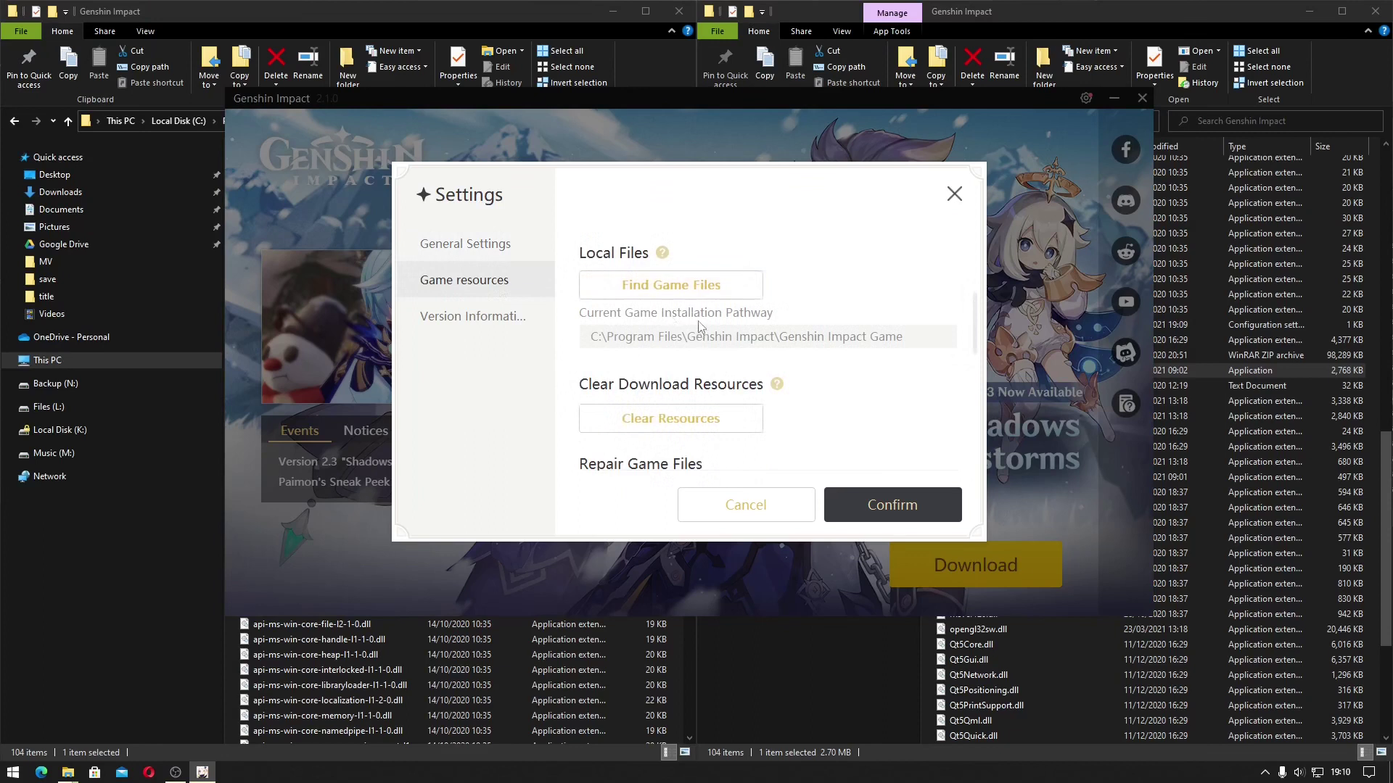
pyautogui.click(711, 296)
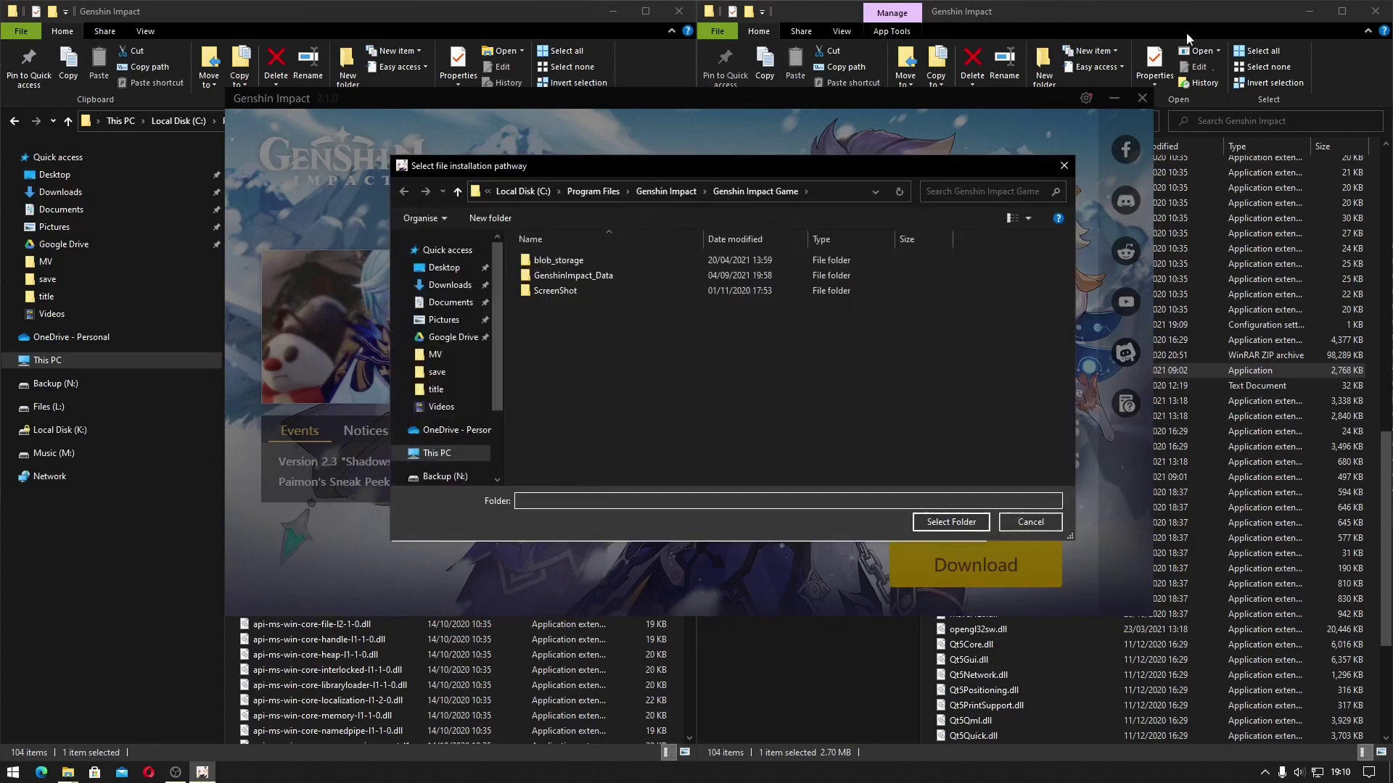
# - In the M: drive's File Explorer window, open the Genshin Impact Game folder and copy its path
pyautogui.click(1182, 40)
pyautogui.click(1046, 122)
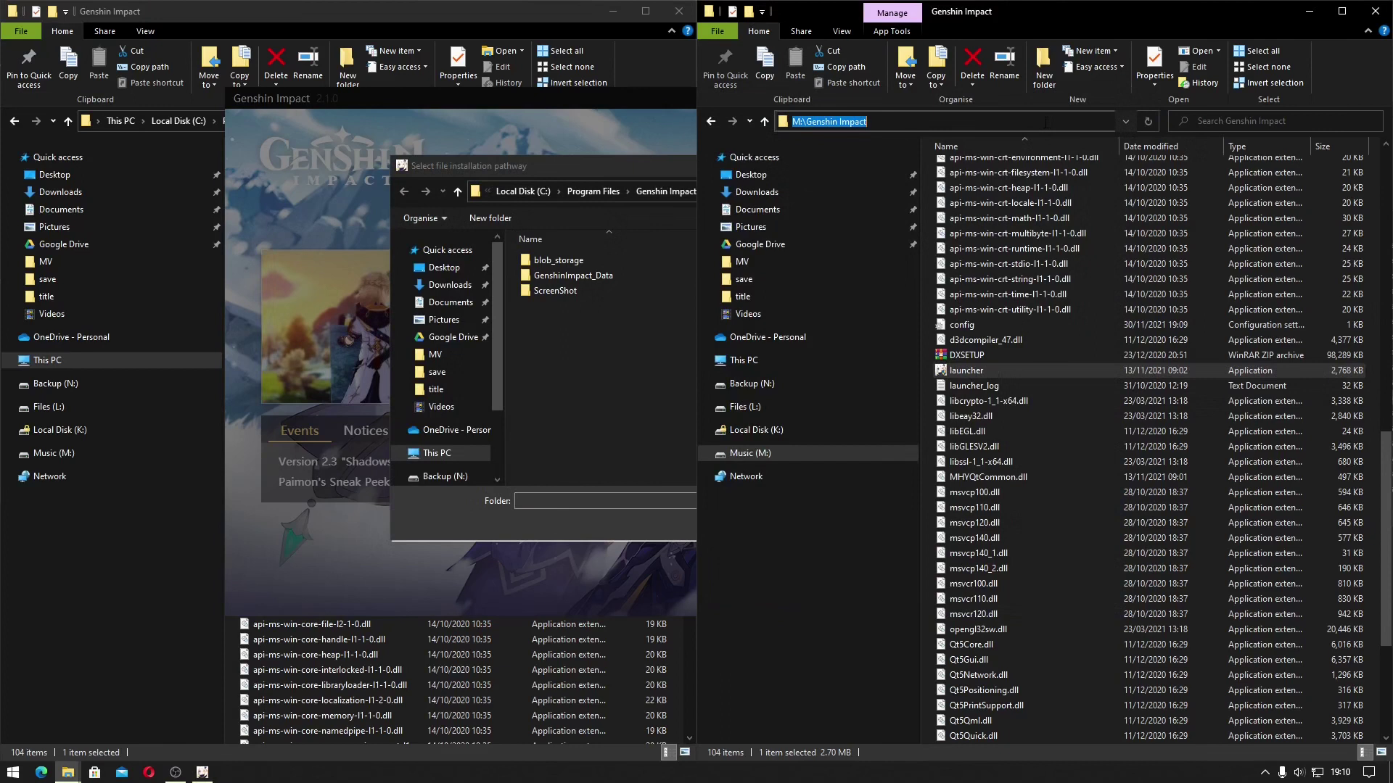
pyautogui.scroll(15, 1088, 223)
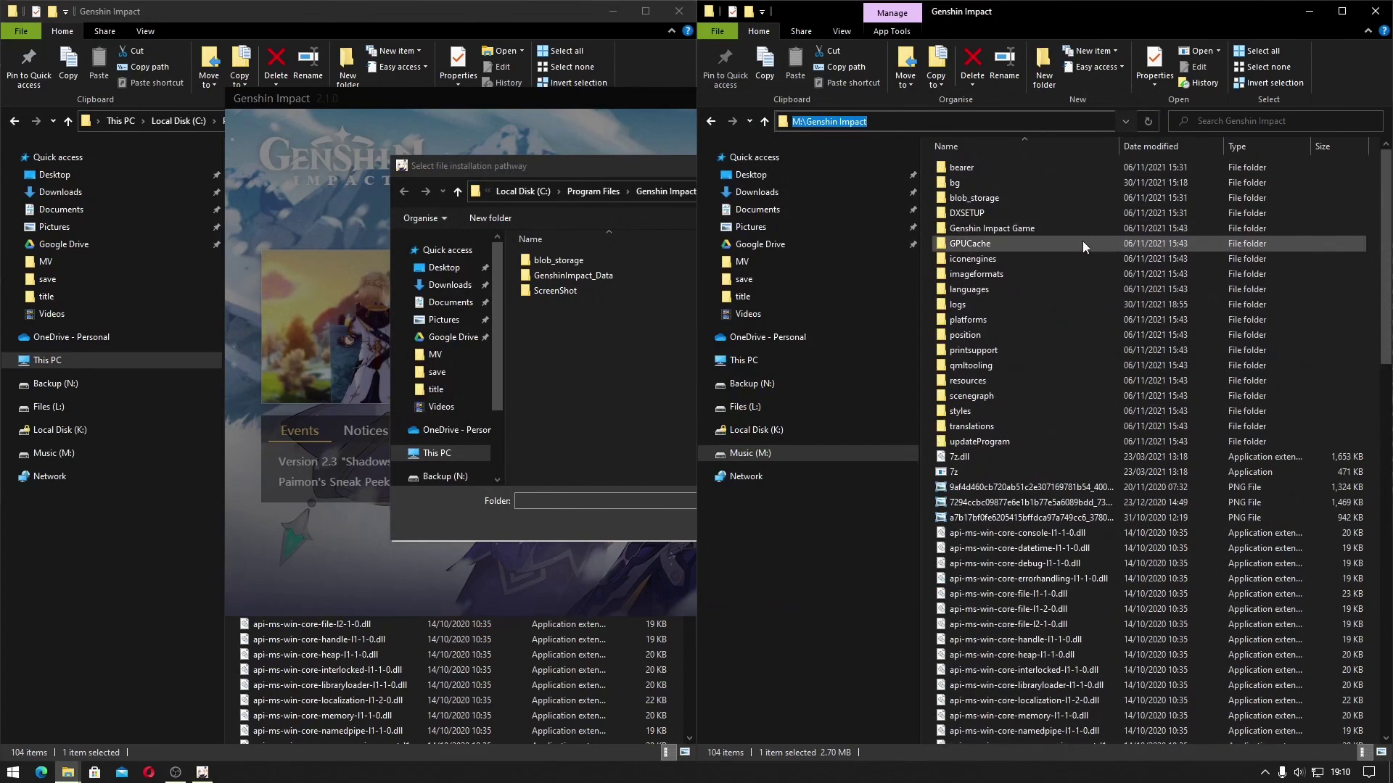
pyautogui.click(1076, 226)
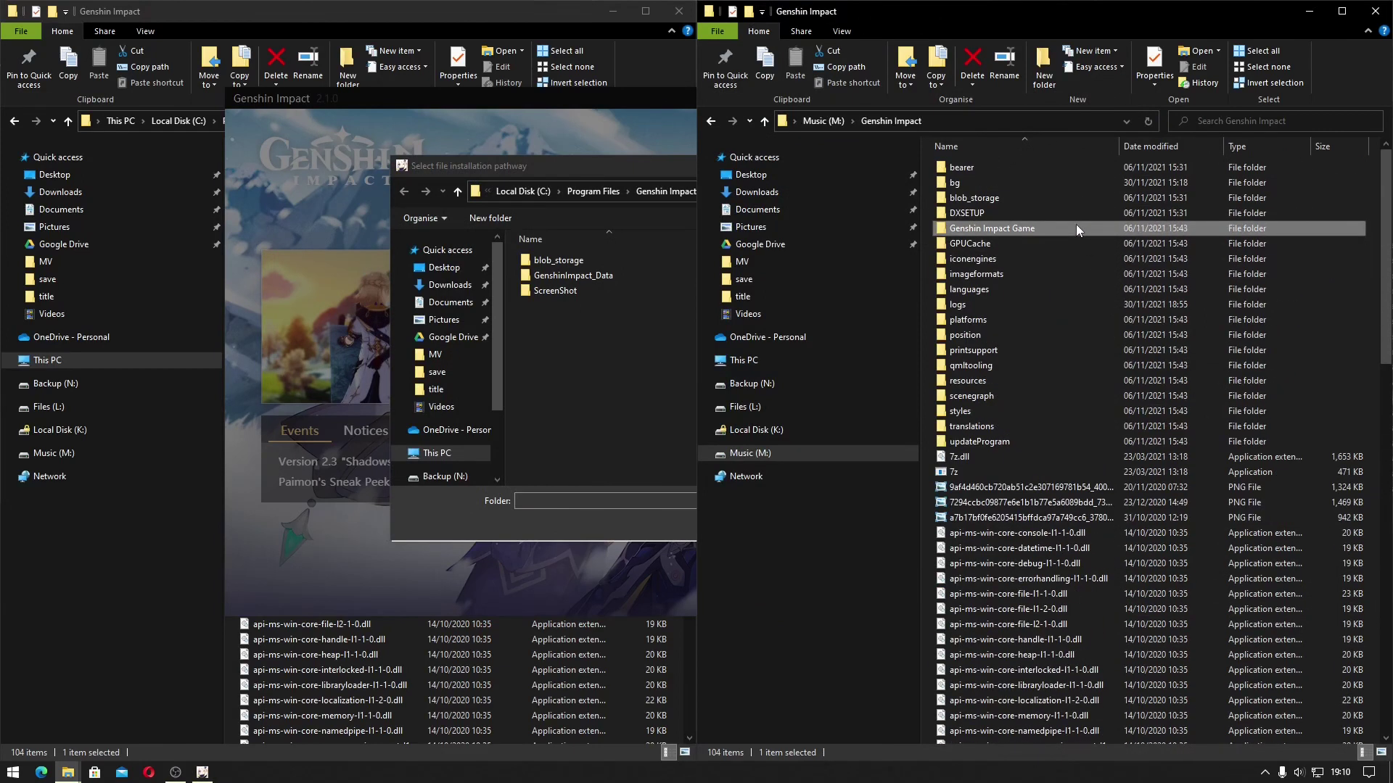
pyautogui.doubleClick(1076, 228)
pyautogui.click(1056, 121)
pyautogui.hotkey('ctrl', 'c')
pyautogui.rightClick(1057, 120)
pyautogui.click(1078, 167)
# - Paste the copied path into the folder picker, select M:\Genshin Impact\Genshin Impact Game and confirm the settings
pyautogui.click(602, 387)
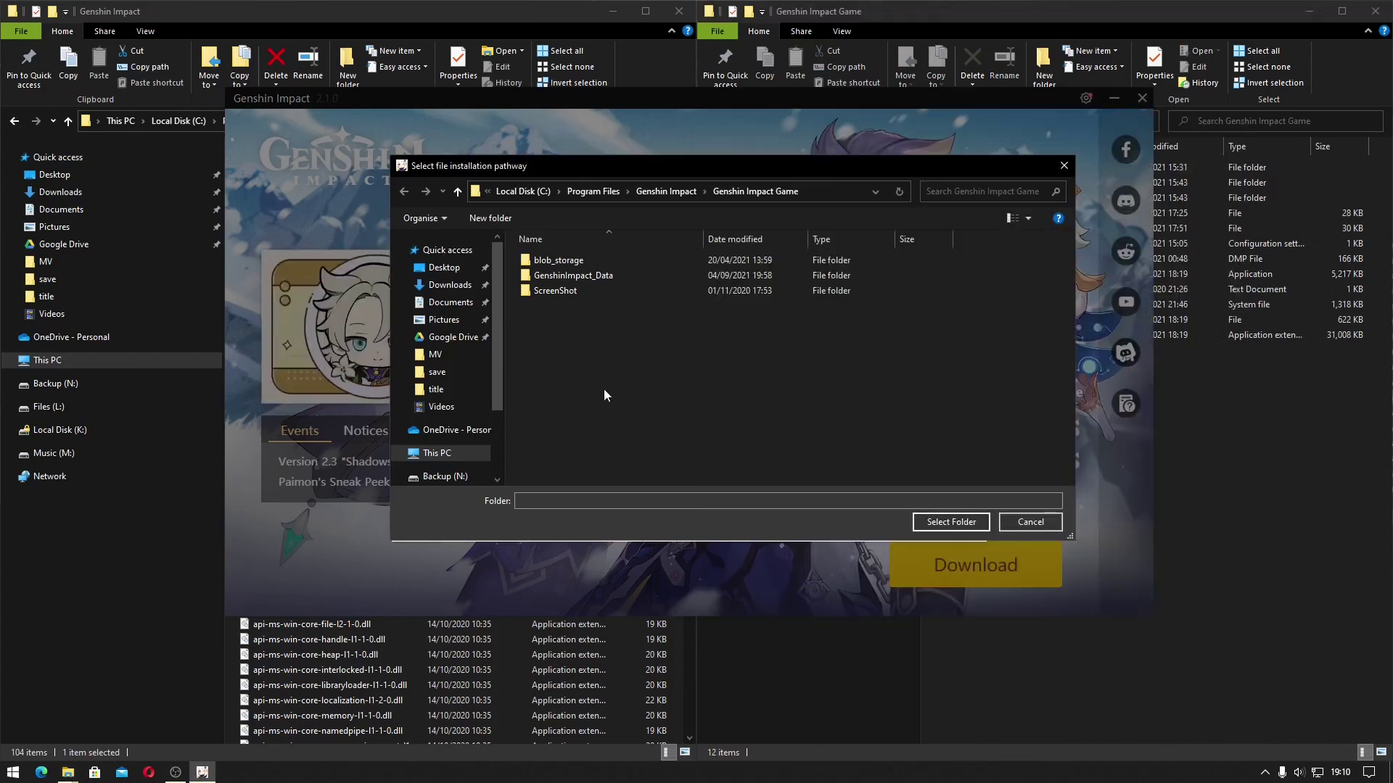
pyautogui.click(831, 193)
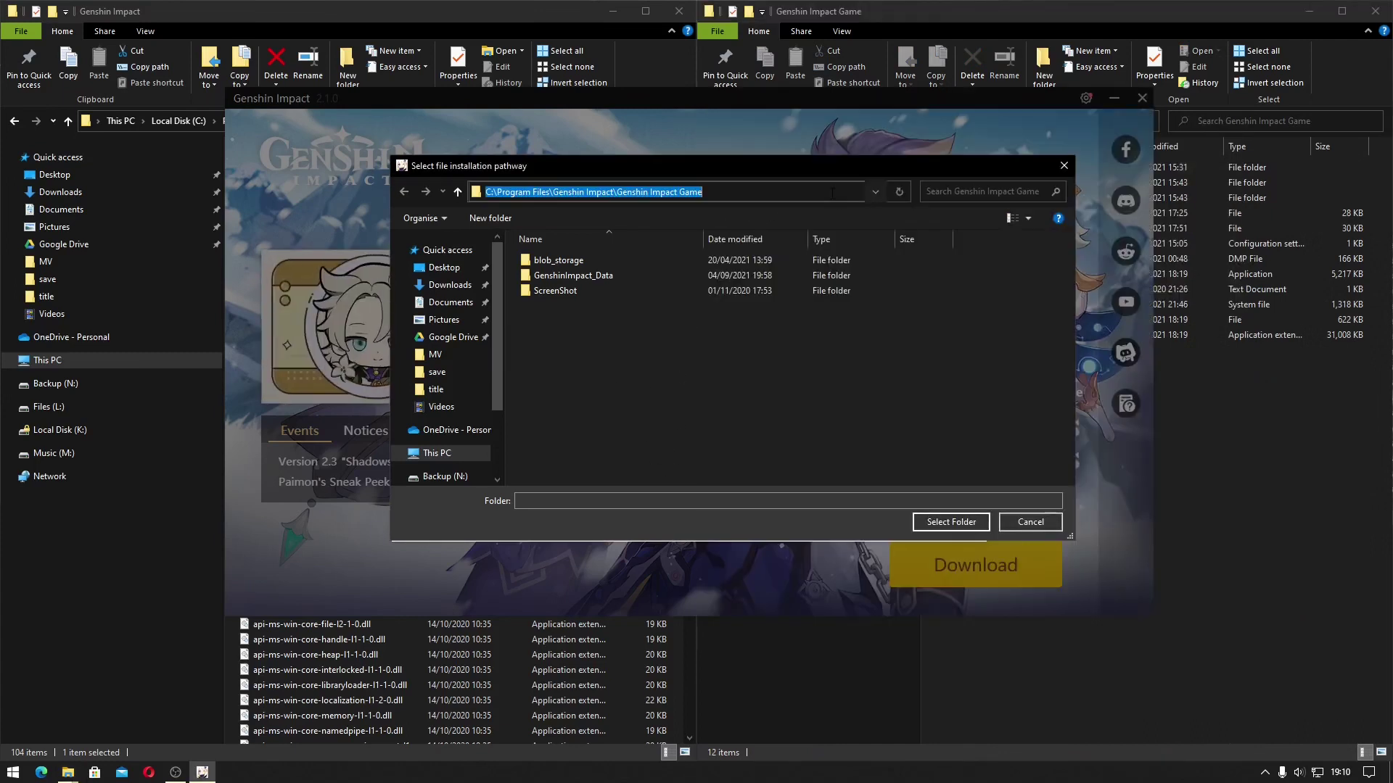
pyautogui.rightClick(832, 193)
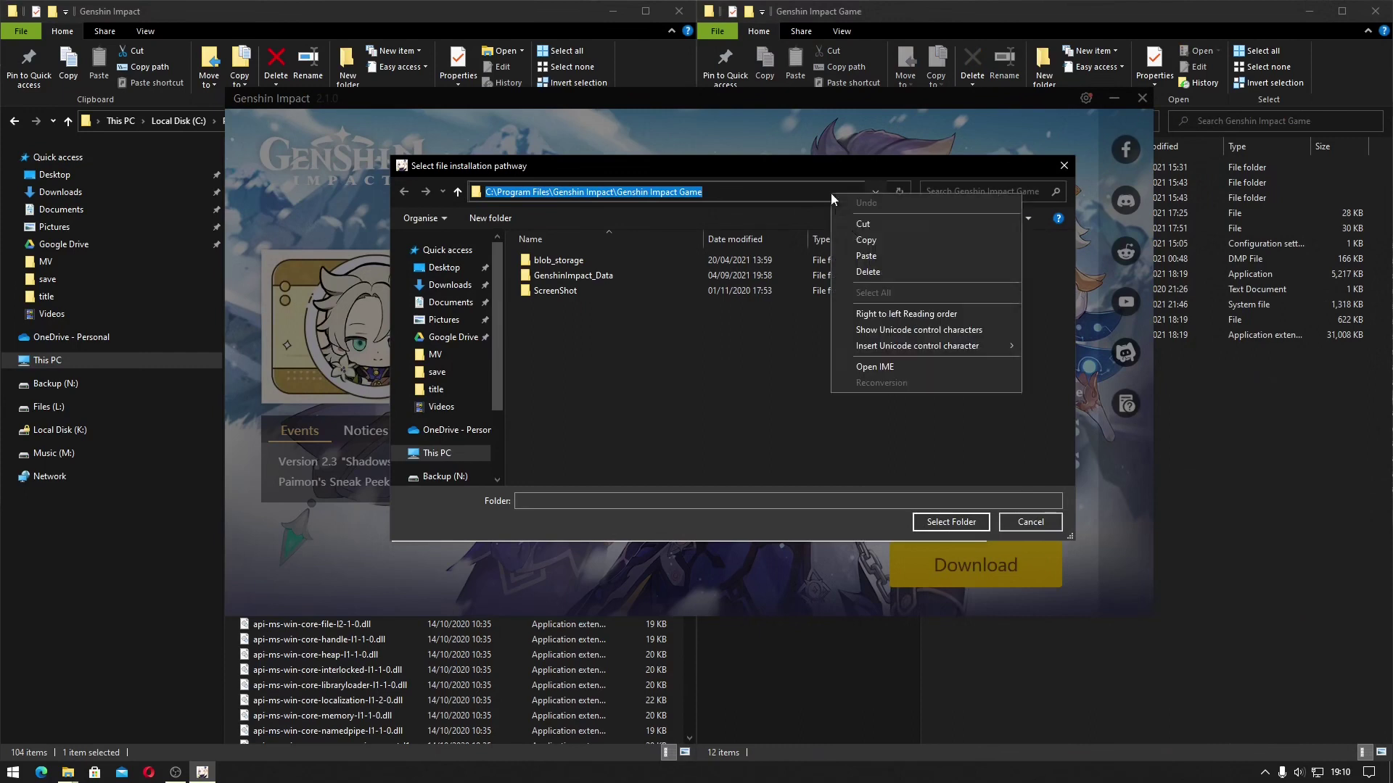
pyautogui.click(859, 249)
pyautogui.press('Return')
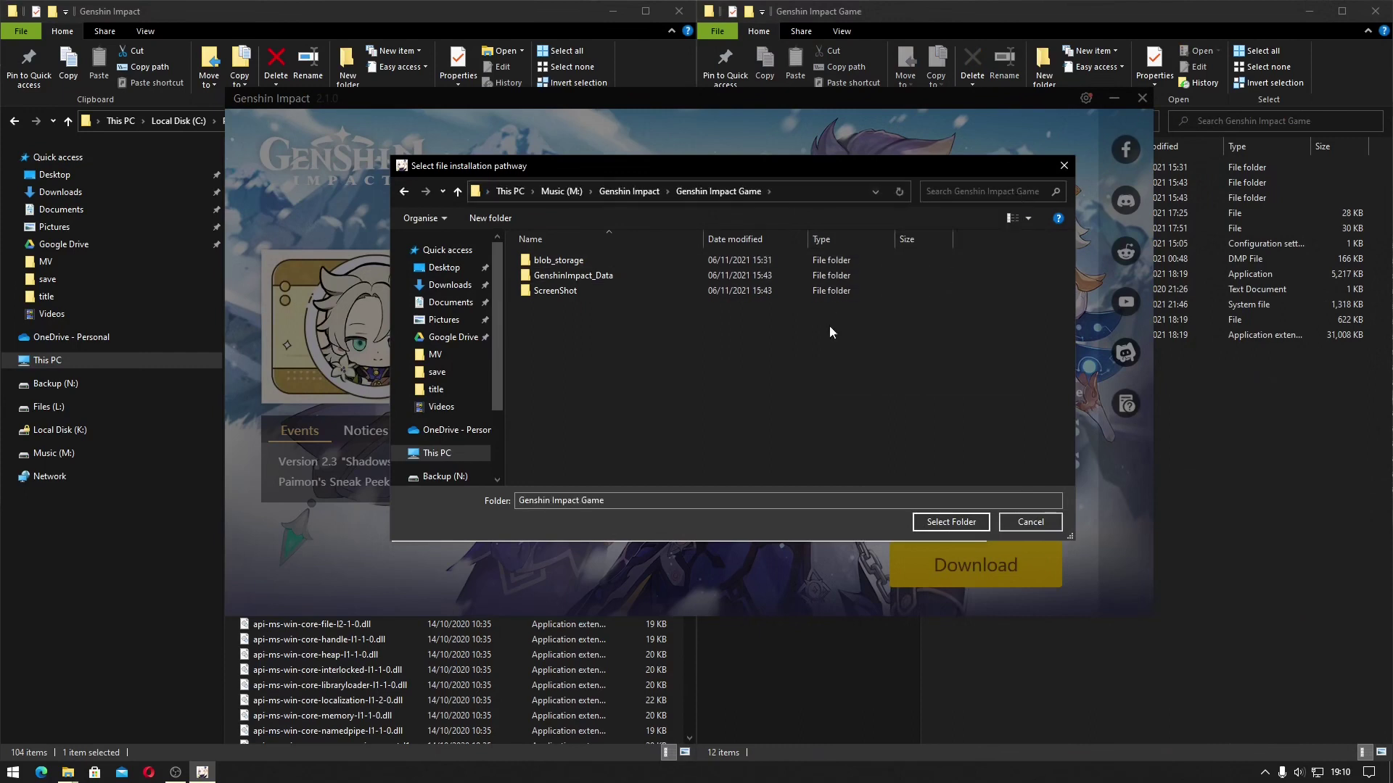
pyautogui.click(916, 518)
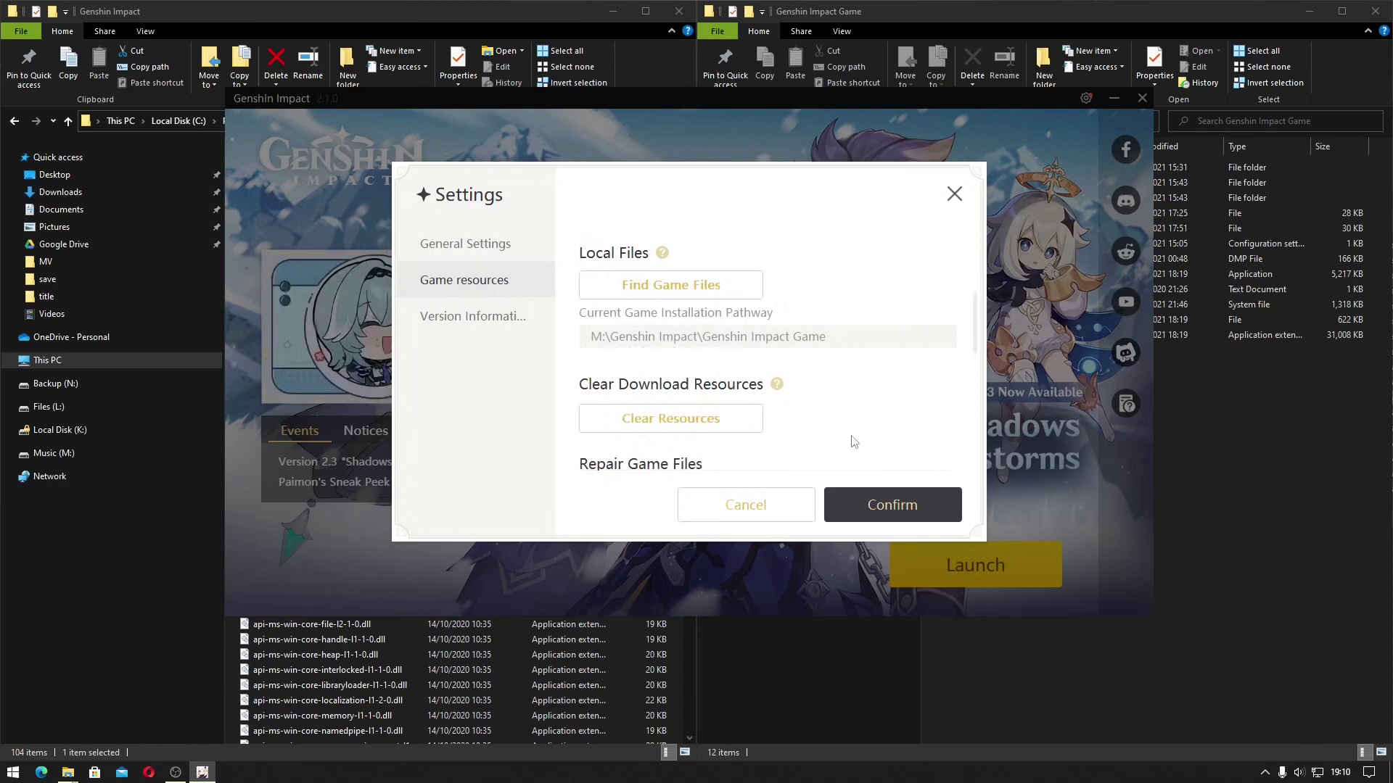
pyautogui.click(895, 506)
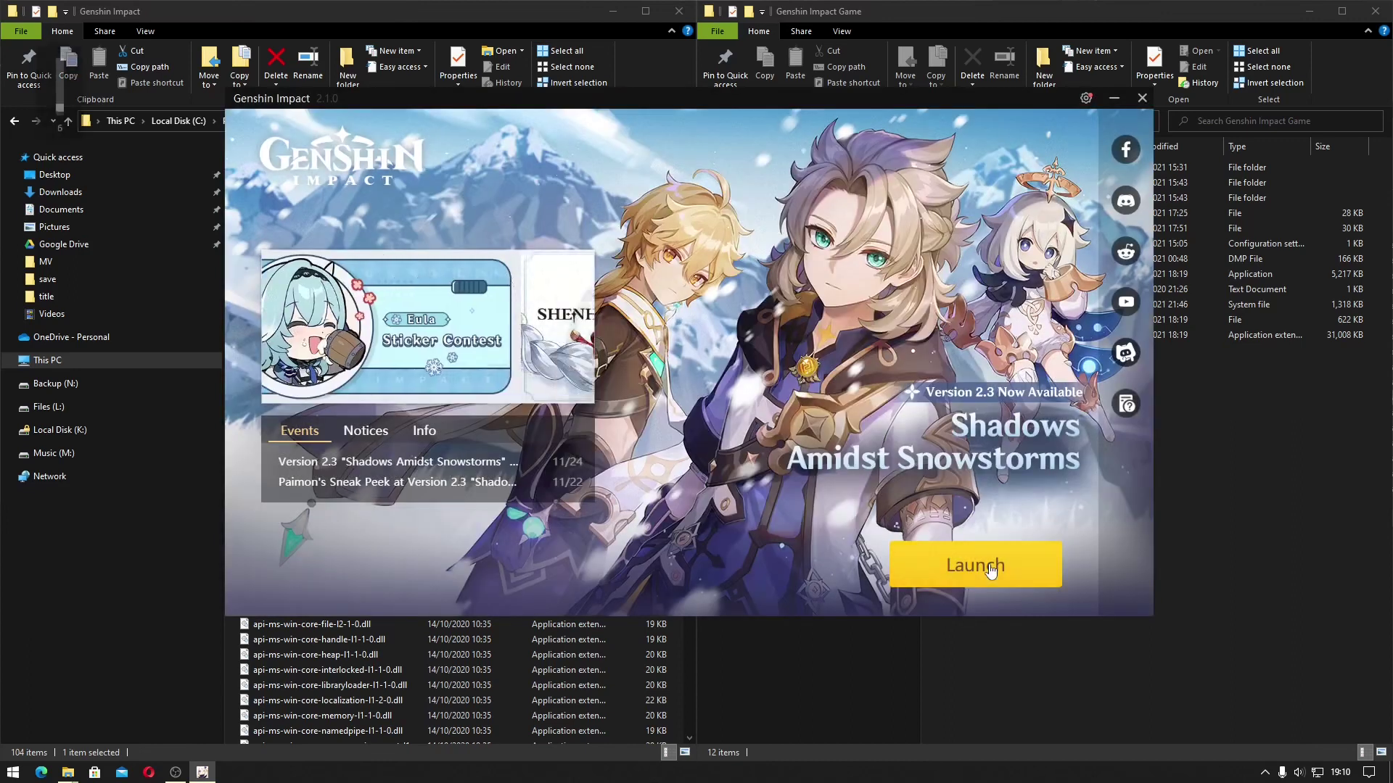
# - Launch the game and, back in the launcher, open the Game resources settings
pyautogui.click(991, 570)
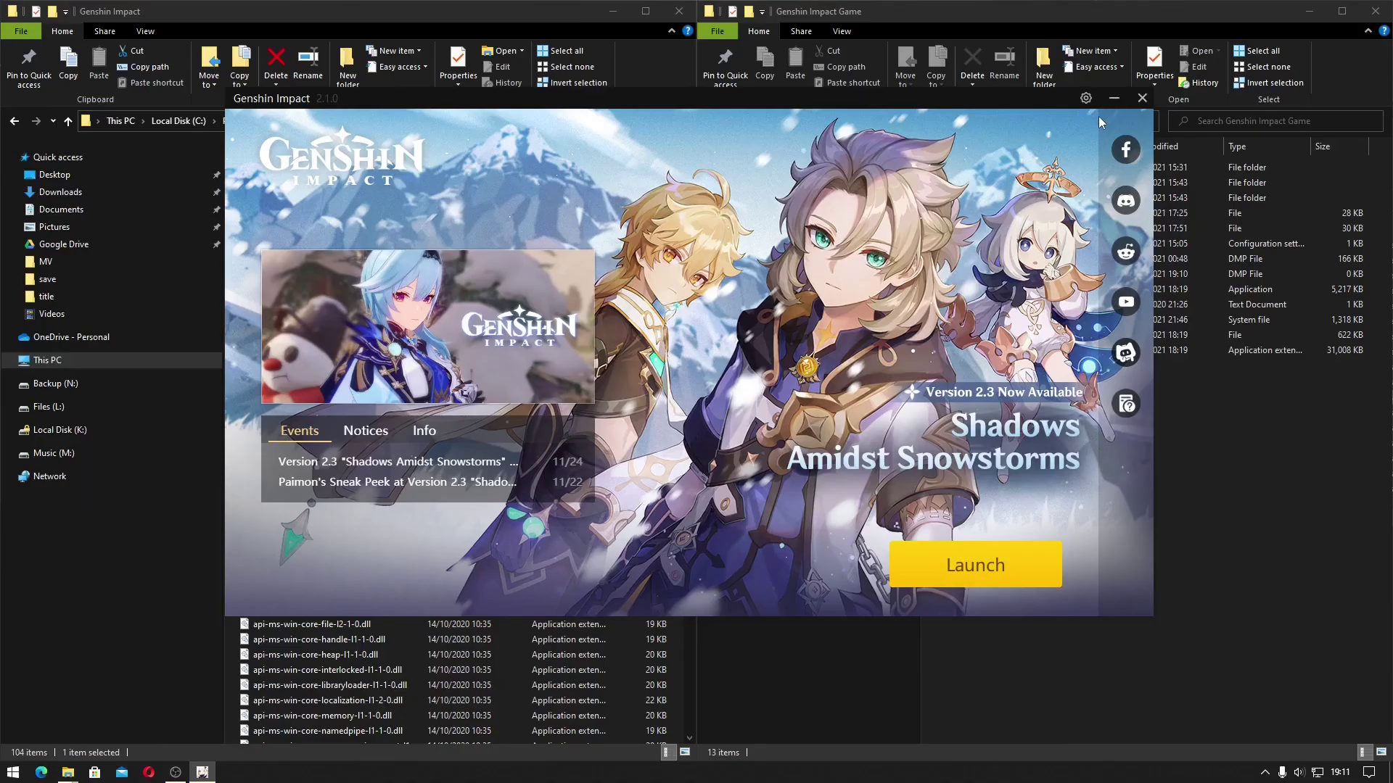
pyautogui.click(1087, 100)
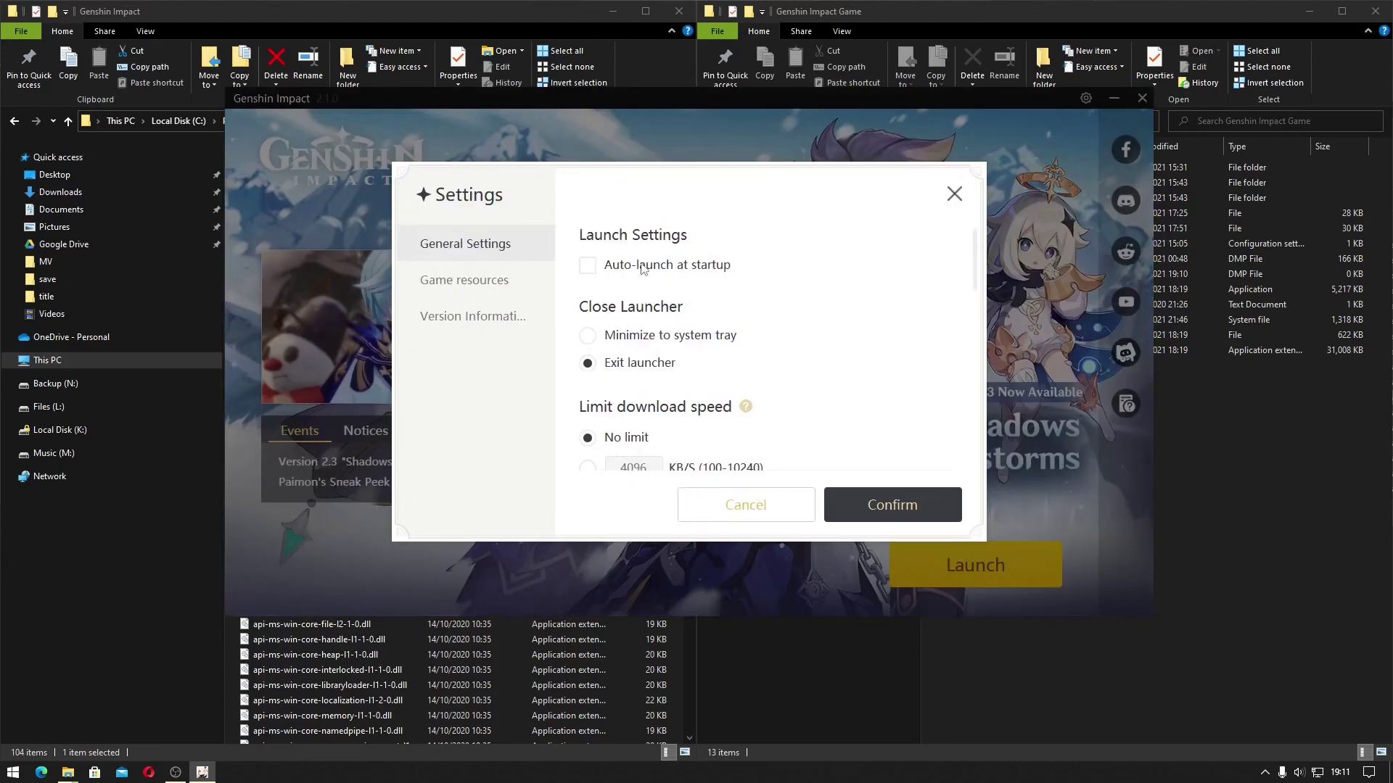
pyautogui.click(485, 290)
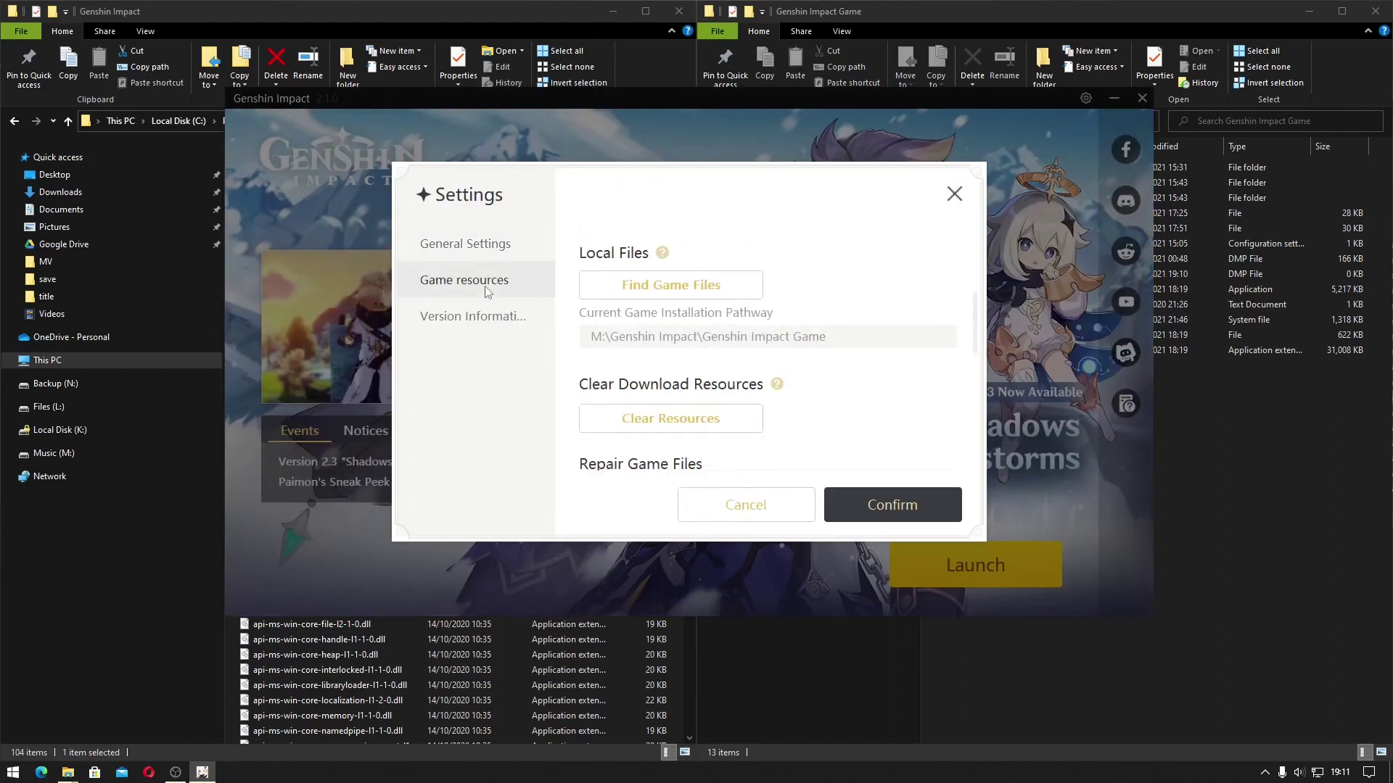